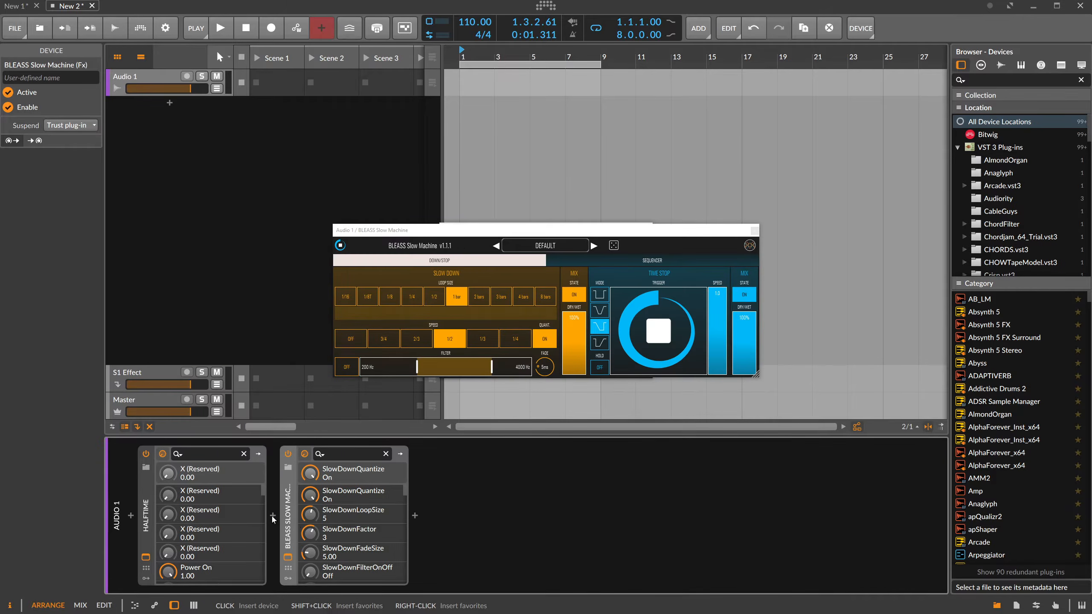
Arrange the HalfTime and BLEASS Slow Machine plug-in windows side by side to compare their interfaces.
{"action": "left_click_drag", "start_coordinate": [470, 223], "coordinate": [600, 85]}
{"action": "left_click_drag", "start_coordinate": [454, 234], "coordinate": [237, 149]}
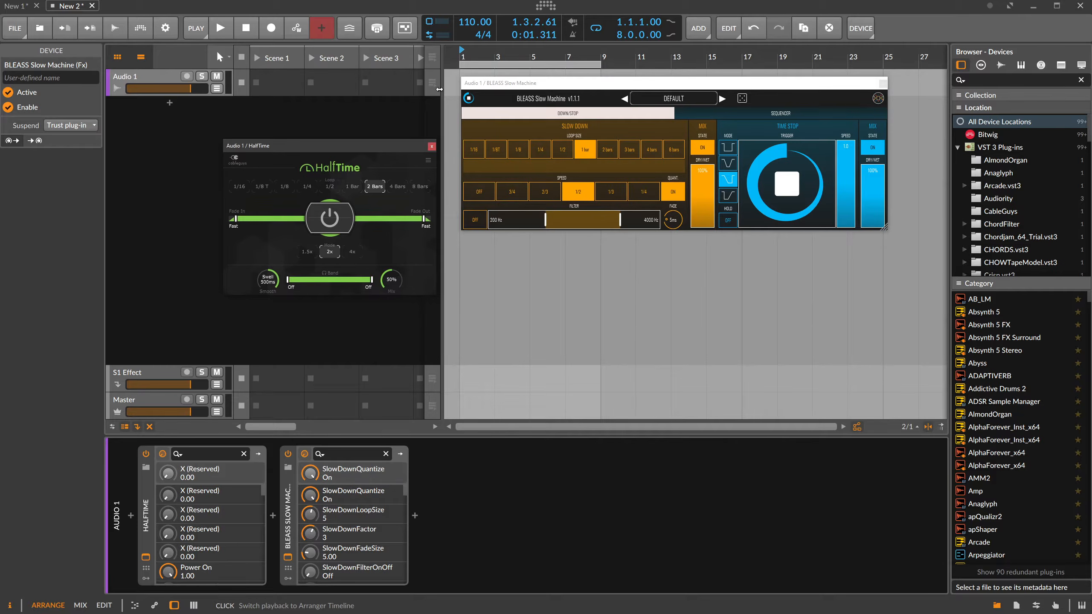
{"action": "left_click_drag", "start_coordinate": [507, 89], "coordinate": [495, 156]}
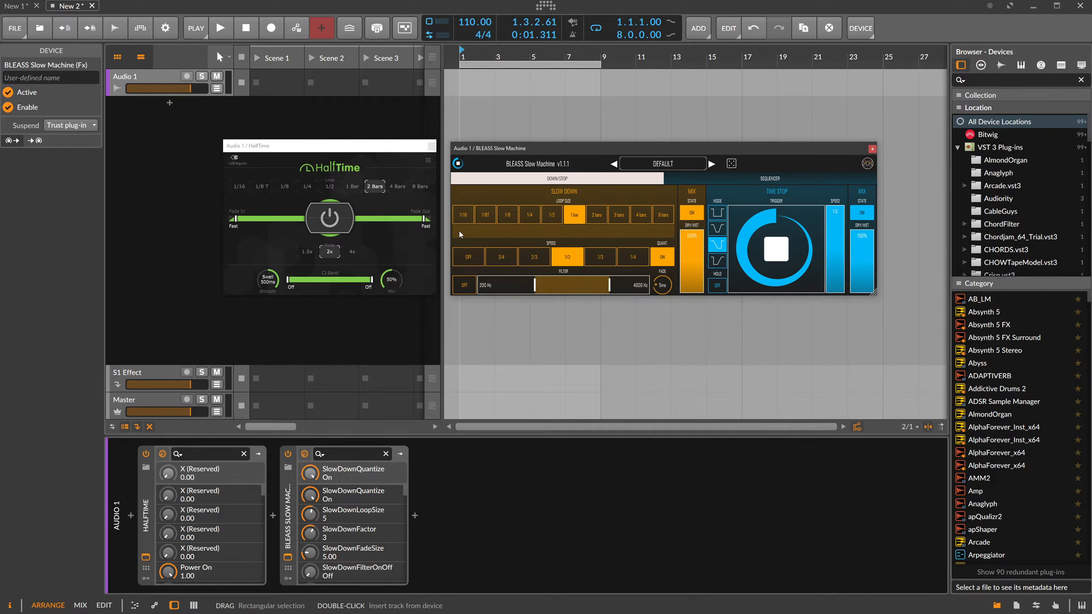
Close both plug-in windows and delete BLEASS Slow Machine and HalfTime from the Audio 1 track.
{"action": "left_click", "coordinate": [431, 146]}
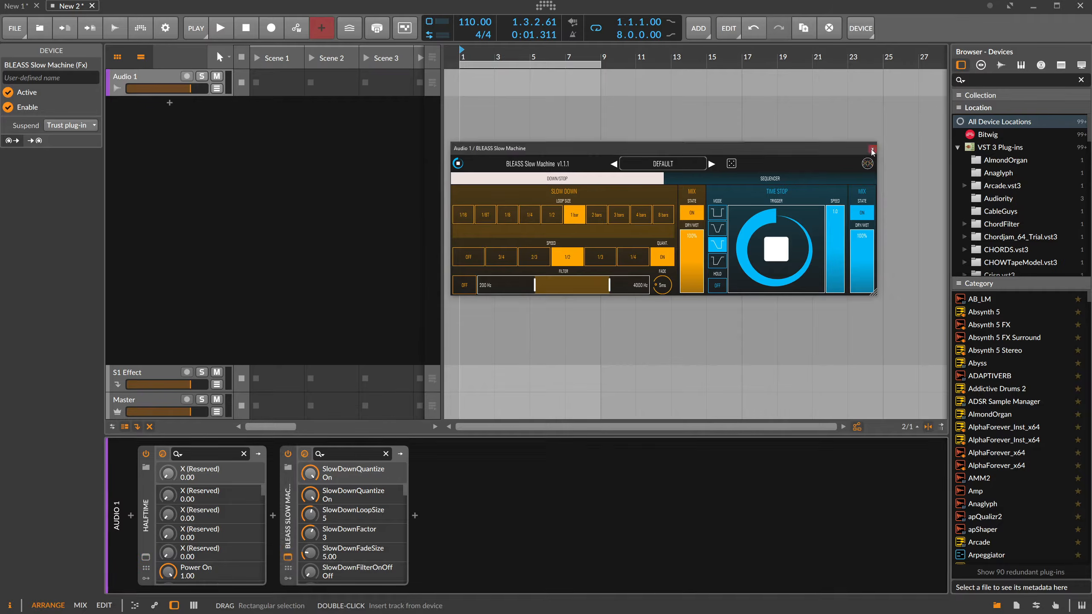
{"action": "left_click", "coordinate": [871, 150]}
{"action": "key", "text": "Delete"}
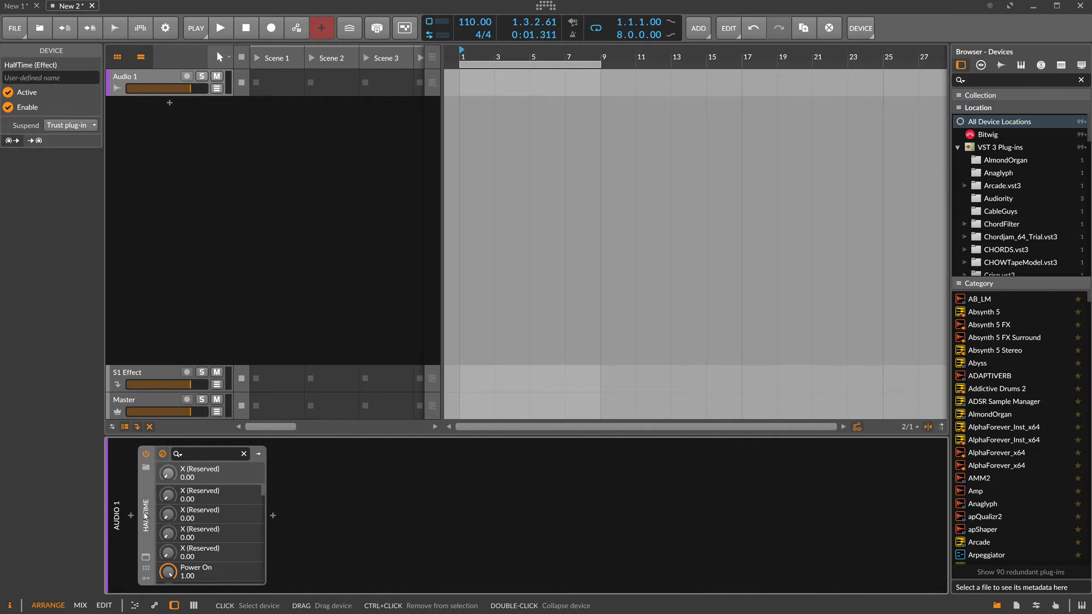
{"action": "key", "text": "Delete"}
Insert the Polymer synth into the empty device chain of Audio 1, searching all device types for "poly".
{"action": "left_click", "coordinate": [131, 516]}
{"action": "type", "text": "poly"}
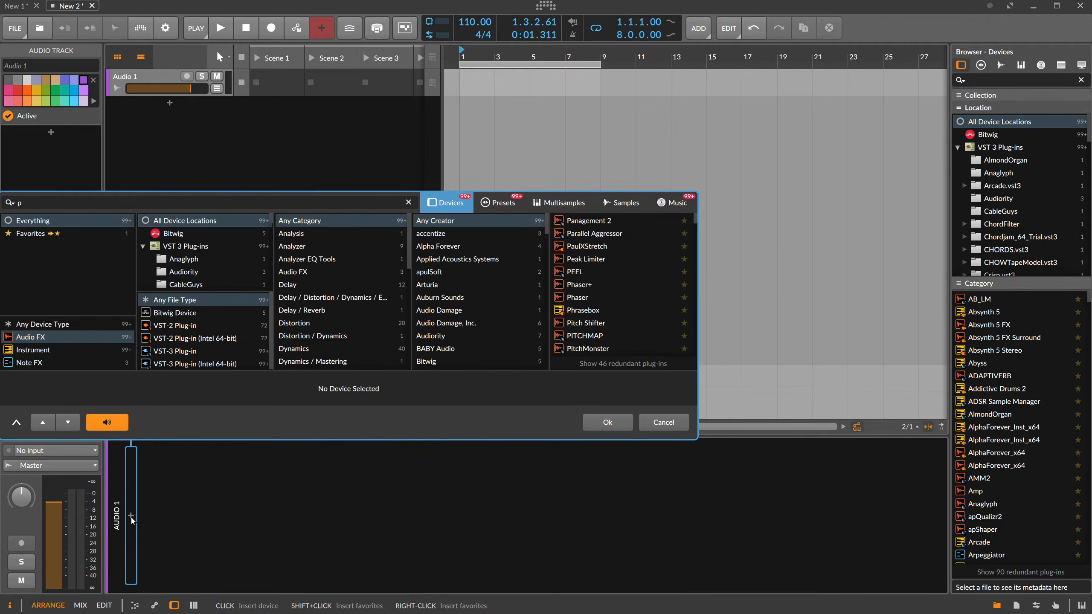
{"action": "left_click", "coordinate": [43, 324]}
{"action": "left_click", "coordinate": [577, 235]}
{"action": "double_click", "coordinate": [577, 235]}
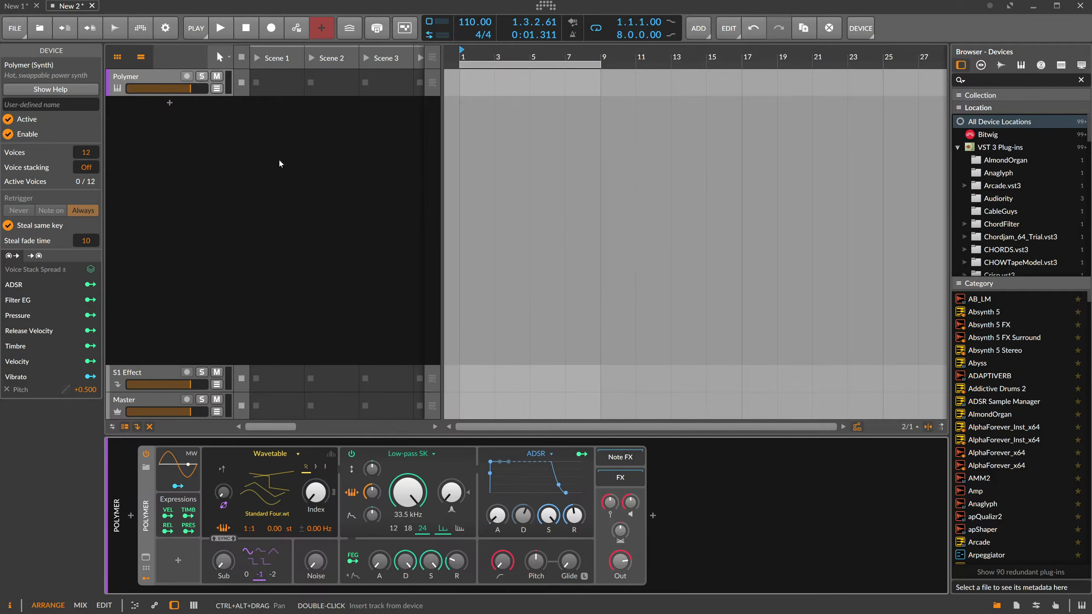
Create a one-bar clip for the Polymer track in Scene 1 and open it in the note editor.
{"action": "left_click", "coordinate": [276, 84]}
{"action": "double_click", "coordinate": [276, 85]}
{"action": "double_click", "coordinate": [281, 82]}
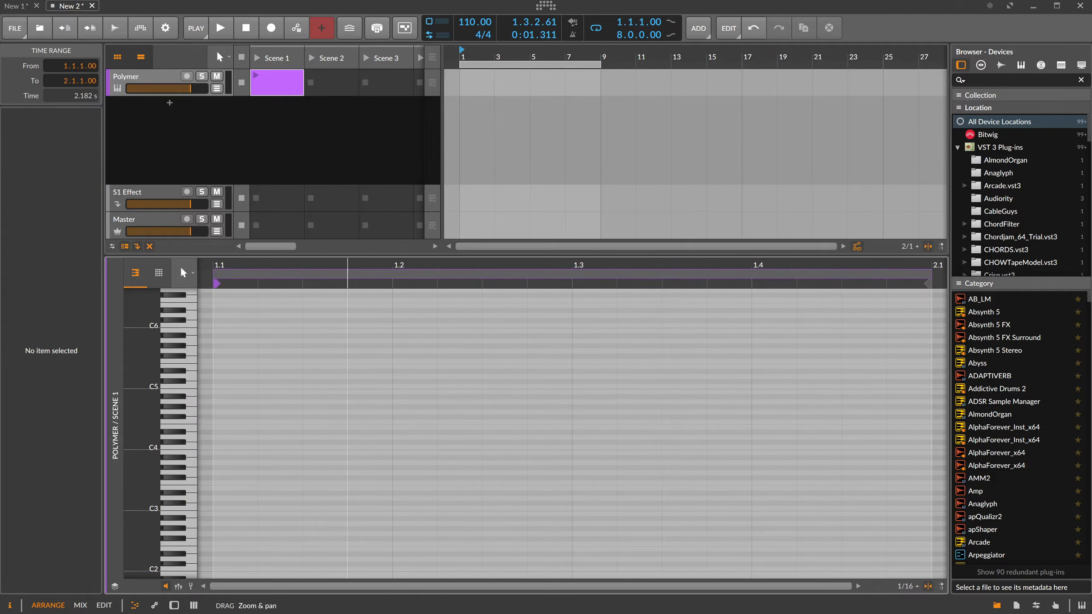
Draw six sixteenth notes across the bar, rising from D#4 to F#5, then F5 and down to F#3.
{"action": "double_click", "coordinate": [250, 432]}
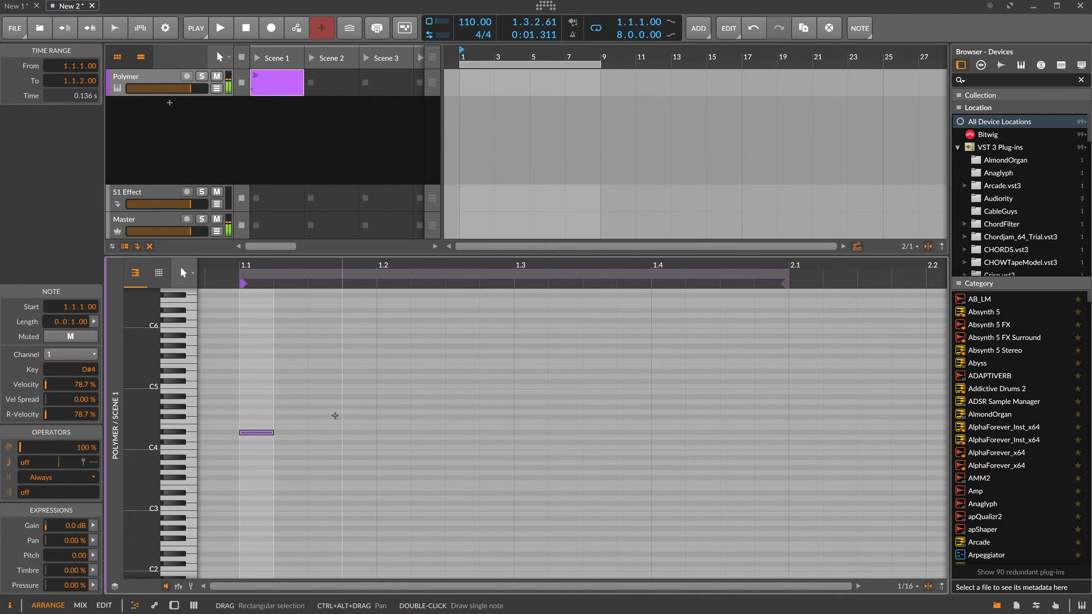
{"action": "double_click", "coordinate": [356, 407]}
{"action": "double_click", "coordinate": [460, 356]}
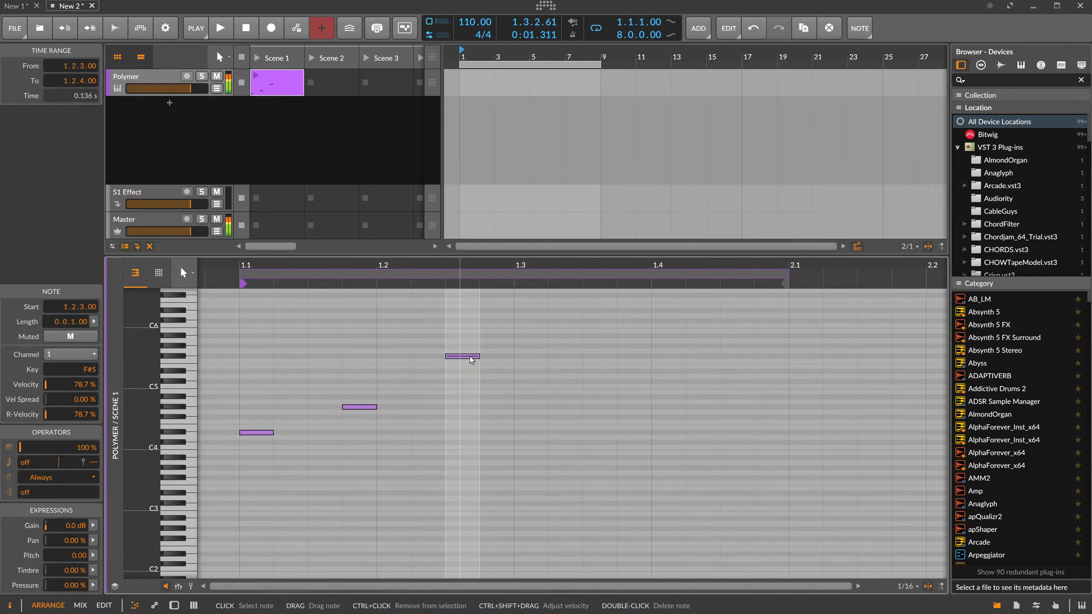
{"action": "double_click", "coordinate": [530, 361]}
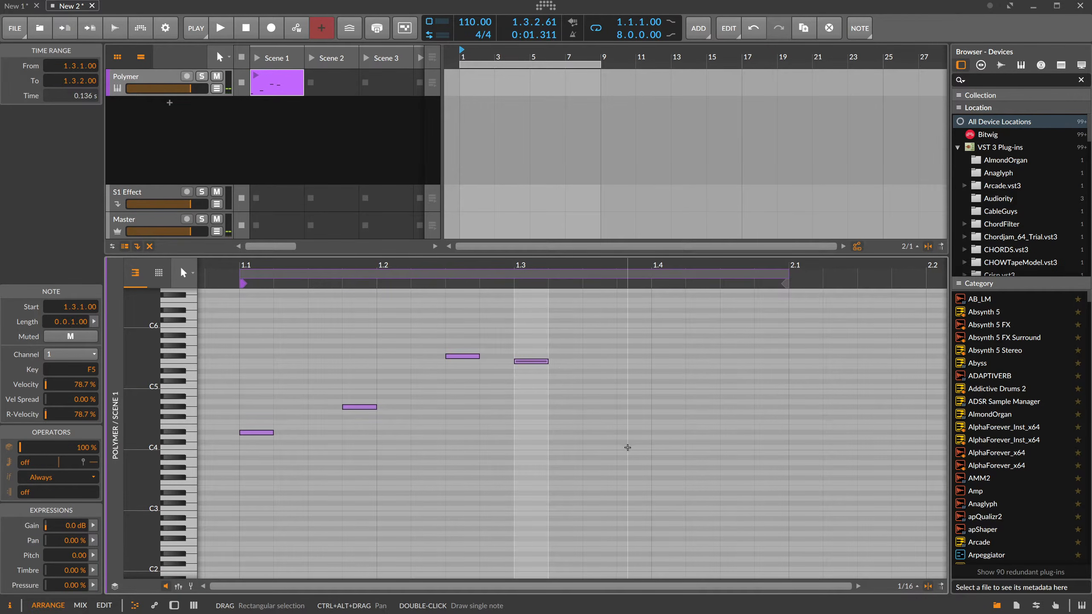
{"action": "double_click", "coordinate": [629, 443]}
{"action": "double_click", "coordinate": [734, 476]}
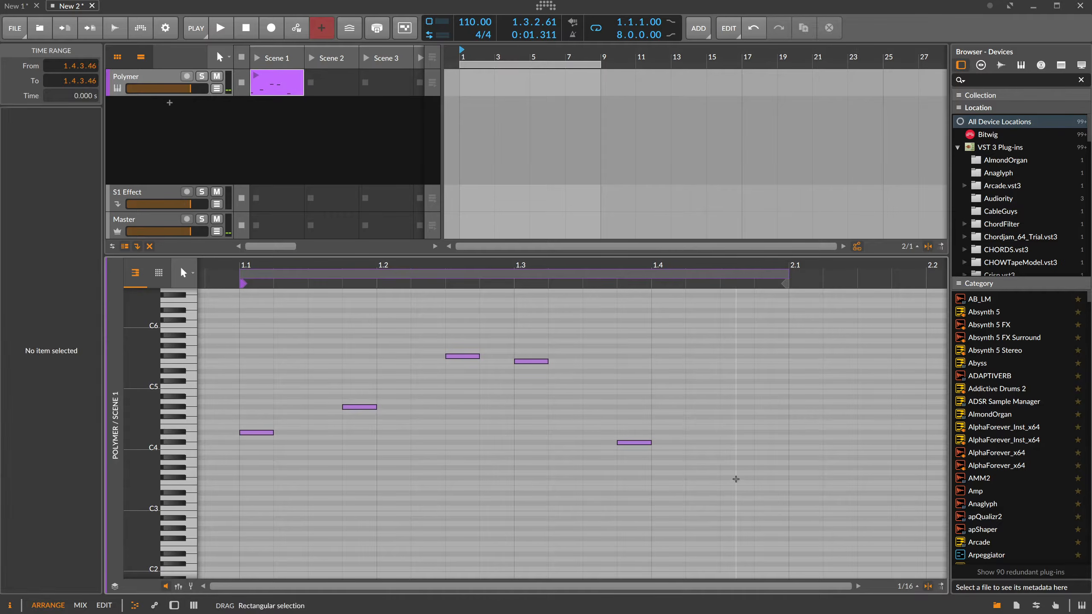
{"action": "left_click_drag", "start_coordinate": [634, 275], "coordinate": [615, 250]}
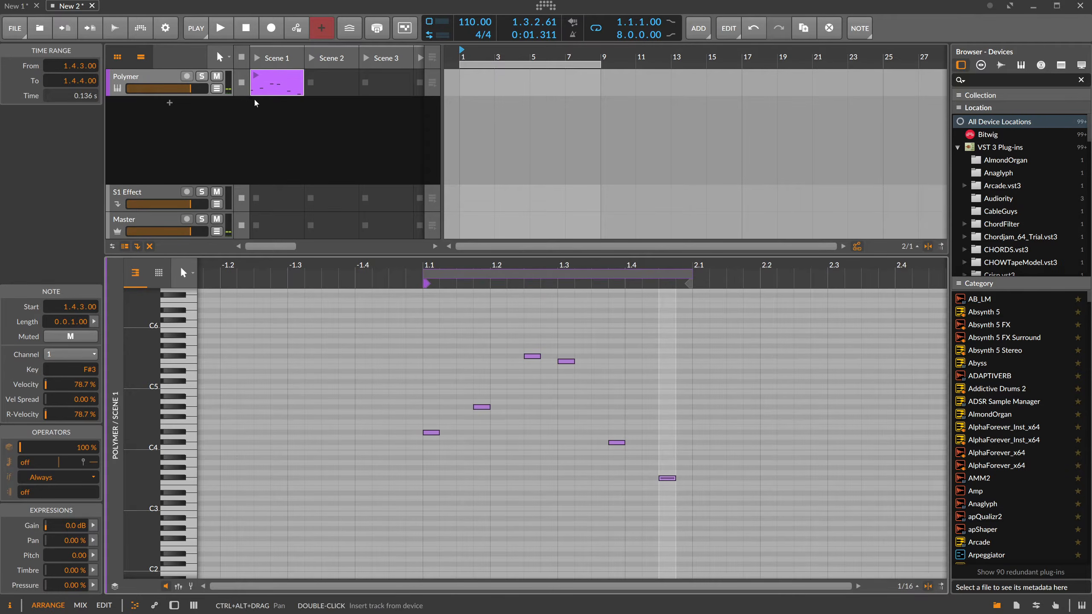
Launch the Scene 1 clip and give Polymer a lower output, zero sustain and a decay of about 1.55 s.
{"action": "left_click", "coordinate": [256, 75]}
{"action": "double_click", "coordinate": [164, 77]}
{"action": "left_click_drag", "start_coordinate": [619, 561], "coordinate": [620, 570]}
{"action": "left_click_drag", "start_coordinate": [548, 515], "coordinate": [547, 563]}
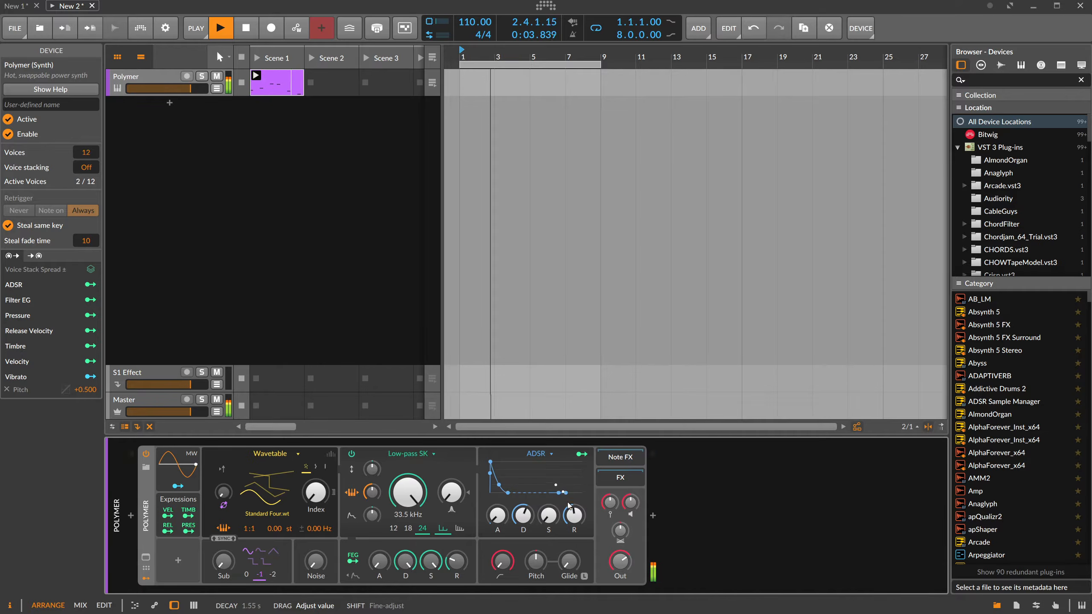
Insert ValhallaSupermassive into Polymer's FX chain and set its mix to 39.6 %.
{"action": "left_click", "coordinate": [652, 518]}
{"action": "type", "text": "supe"}
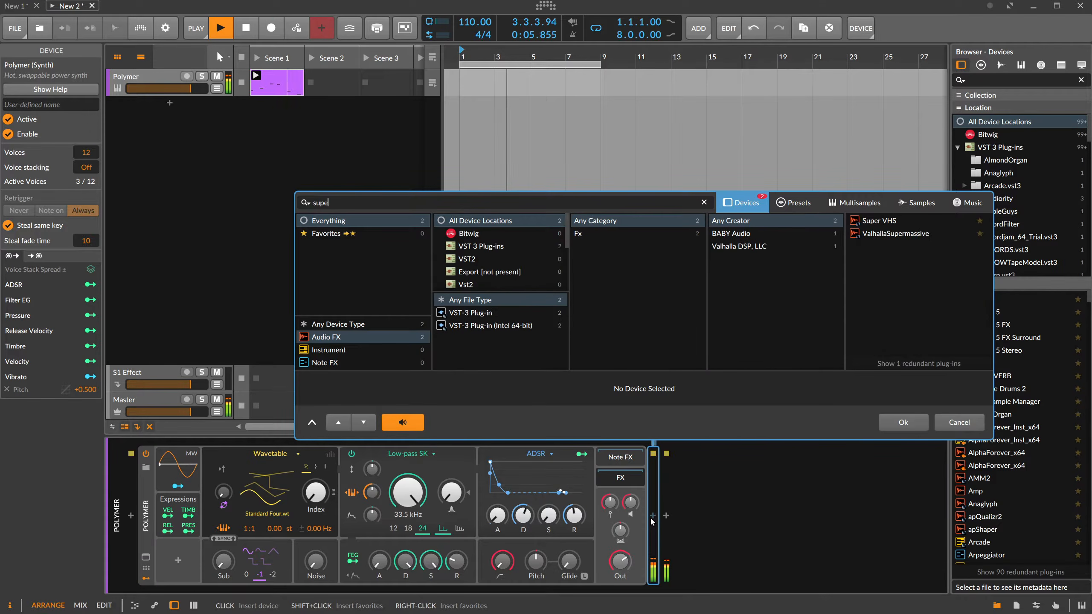
{"action": "type", "text": "r"}
{"action": "key", "text": "Down"}
{"action": "key", "text": "Down"}
{"action": "key", "text": "Return"}
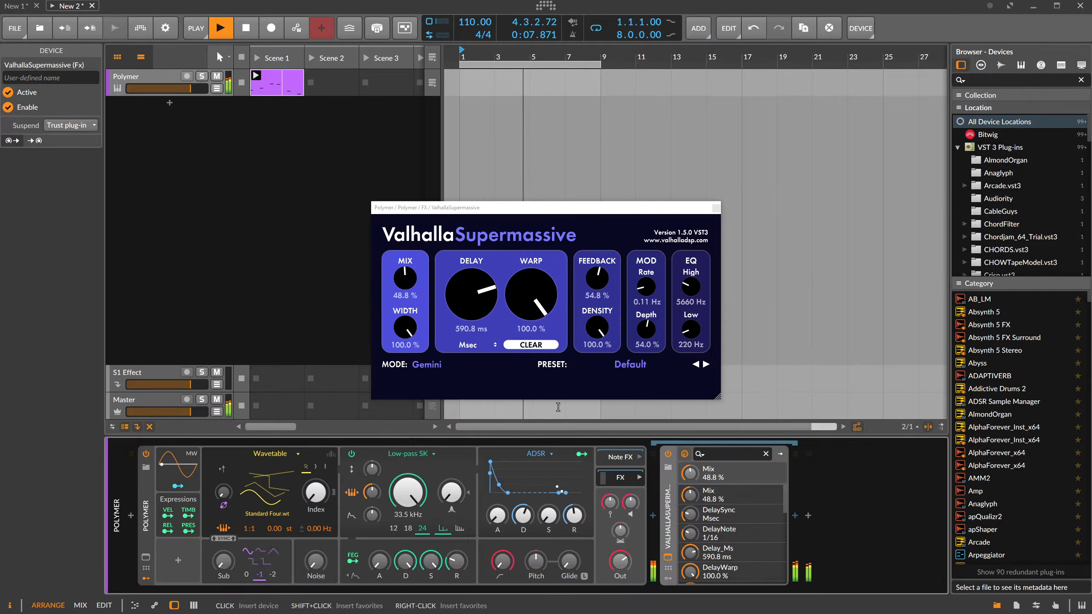
{"action": "left_click_drag", "start_coordinate": [412, 285], "coordinate": [413, 301]}
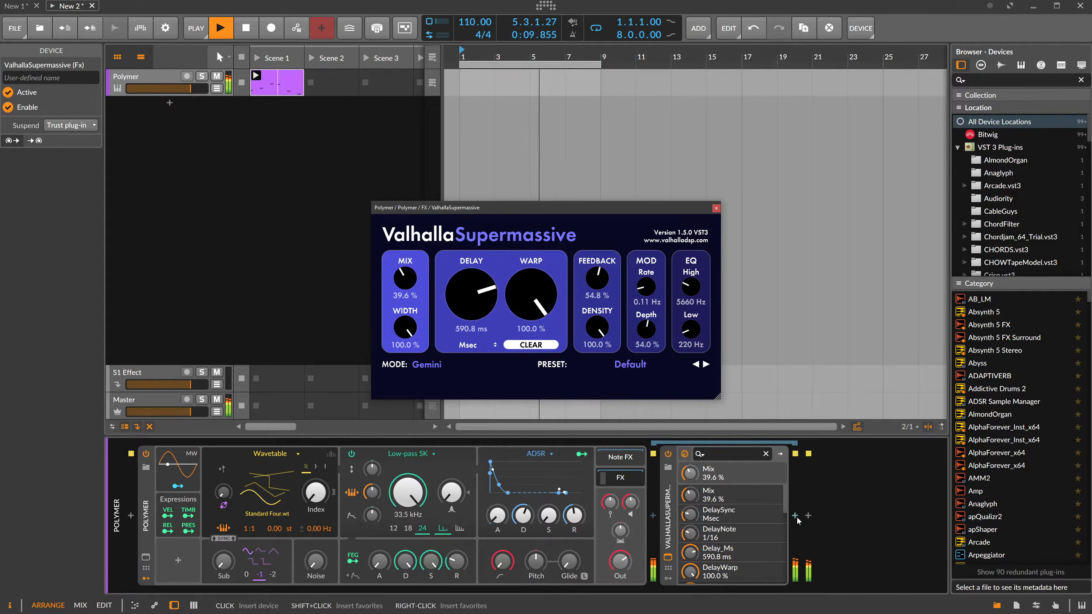
Add a Delay-2 device after ValhallaSupermassive in Polymer's FX chain.
{"action": "left_click", "coordinate": [795, 515]}
{"action": "type", "text": "delay"}
{"action": "key", "text": "Down"}
{"action": "key", "text": "Down"}
{"action": "key", "text": "Return"}
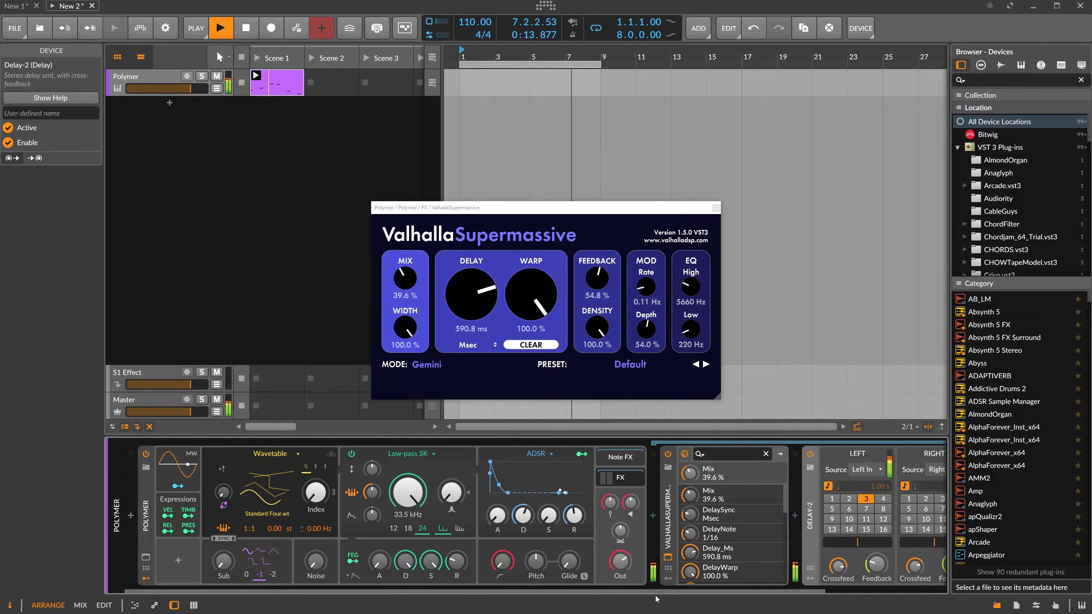
Set Polymer's output to about -4.0 dB, then collapse its FX chain and close the ValhallaSupermassive window.
{"action": "left_click_drag", "start_coordinate": [651, 593], "coordinate": [861, 594]}
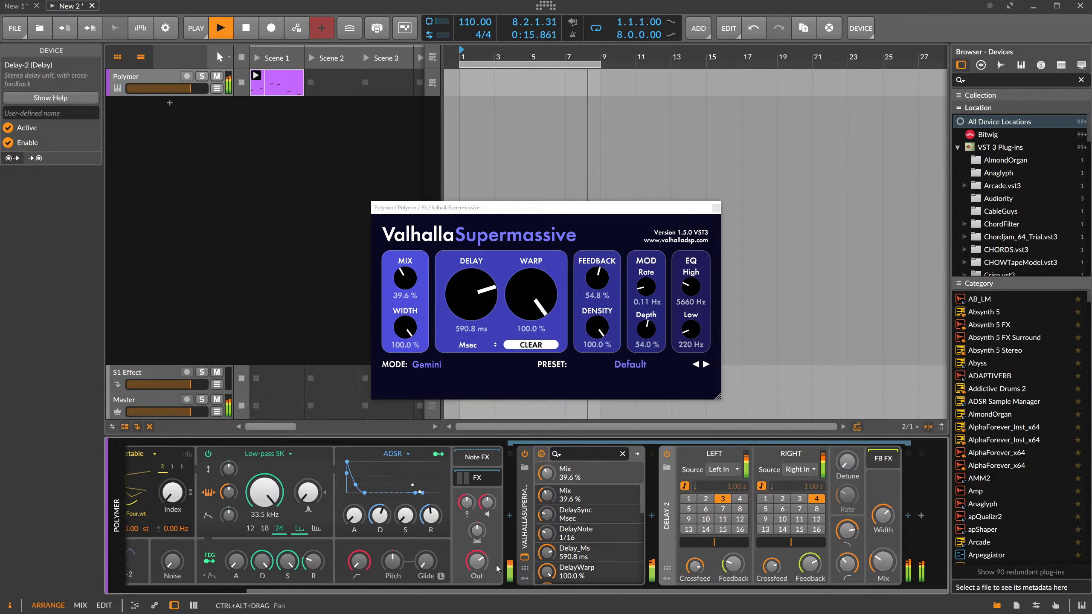
{"action": "left_click_drag", "start_coordinate": [514, 593], "coordinate": [421, 592]}
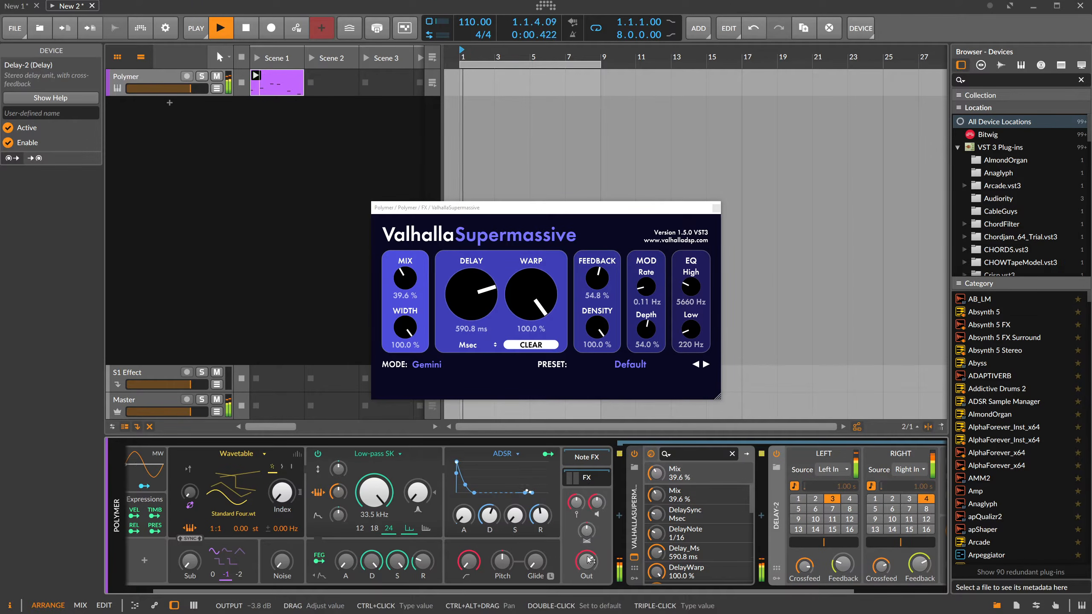
{"action": "left_click", "coordinate": [586, 478]}
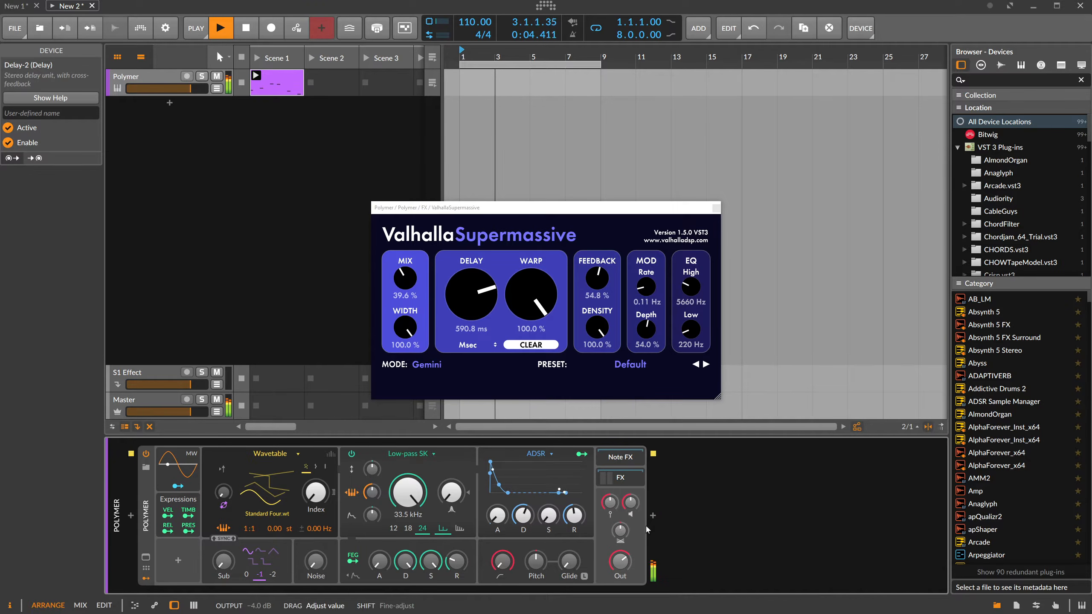
{"action": "left_click", "coordinate": [715, 208]}
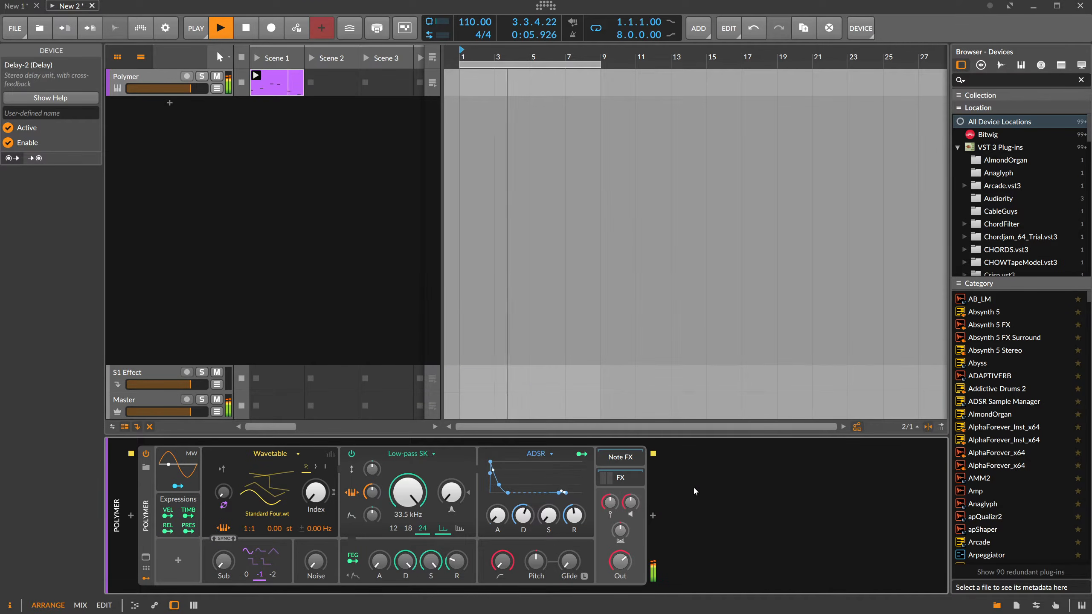
Insert the HalfTime effect after Polymer and reset its mix to 50%.
{"action": "left_click", "coordinate": [652, 515]}
{"action": "type", "text": "half"}
{"action": "key", "text": "Return"}
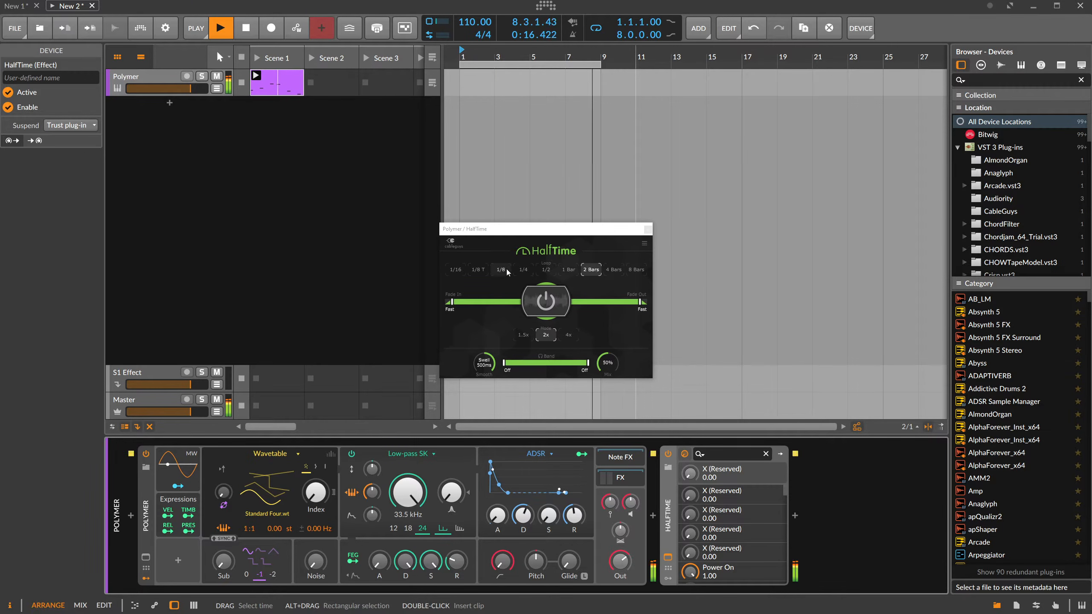
{"action": "double_click", "coordinate": [608, 358]}
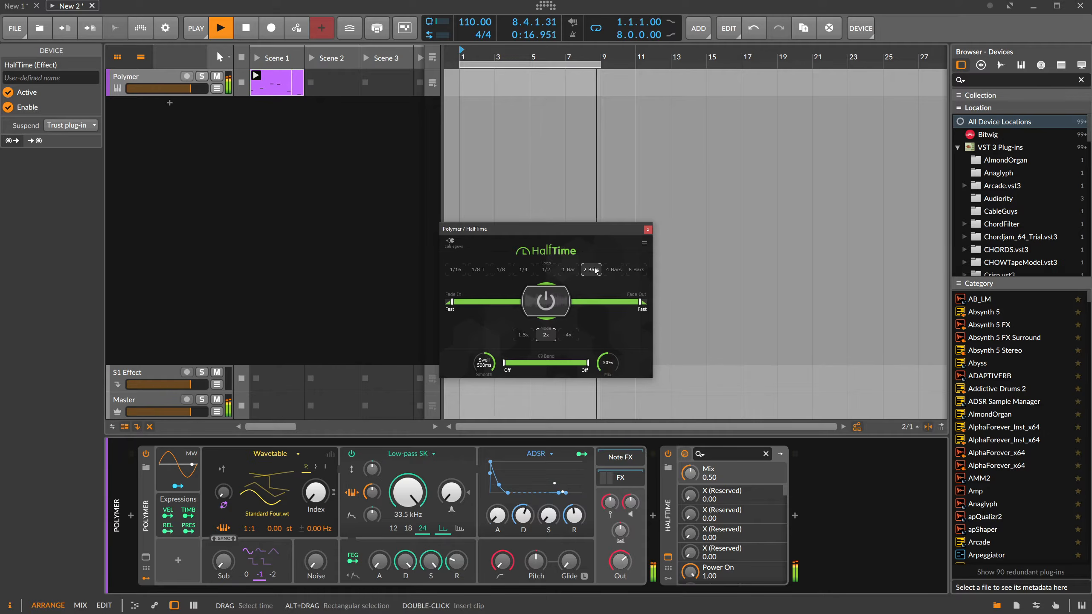
Set HalfTime's fade in and fade out to 16 Bars and its loop length to 4 Bars, with mix at 50%.
{"action": "left_click_drag", "start_coordinate": [639, 302], "coordinate": [574, 303]}
{"action": "left_click_drag", "start_coordinate": [447, 308], "coordinate": [518, 304]}
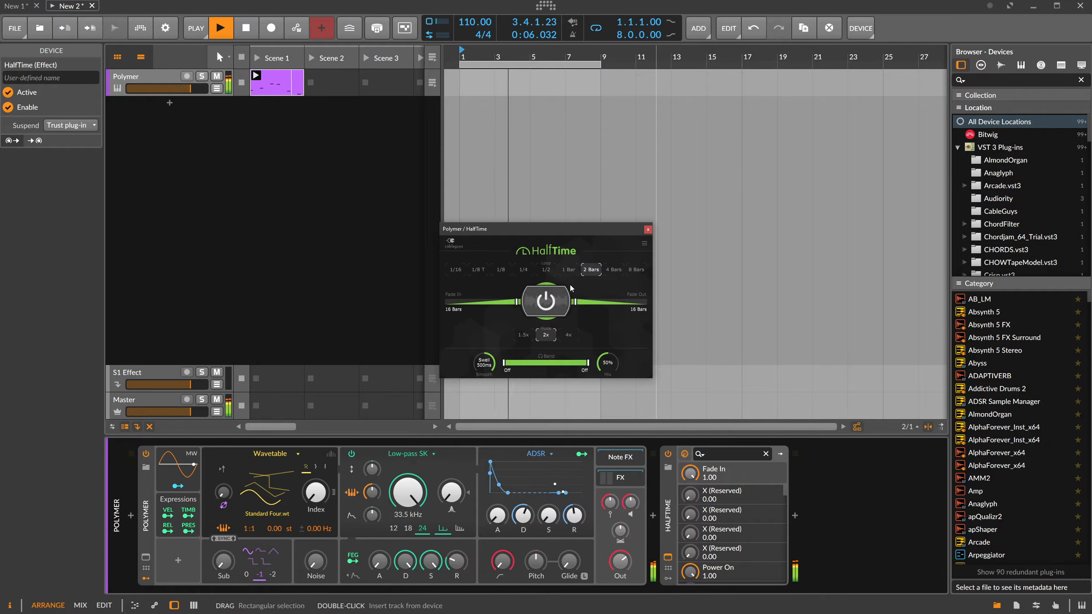
{"action": "left_click", "coordinate": [612, 271]}
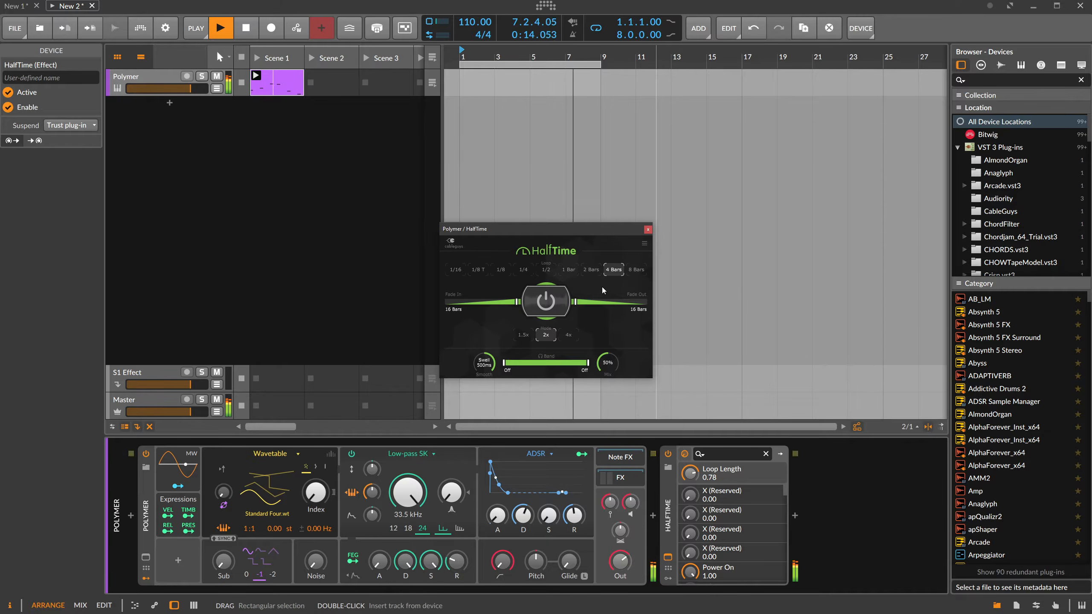
{"action": "left_click_drag", "start_coordinate": [607, 363], "coordinate": [607, 363]}
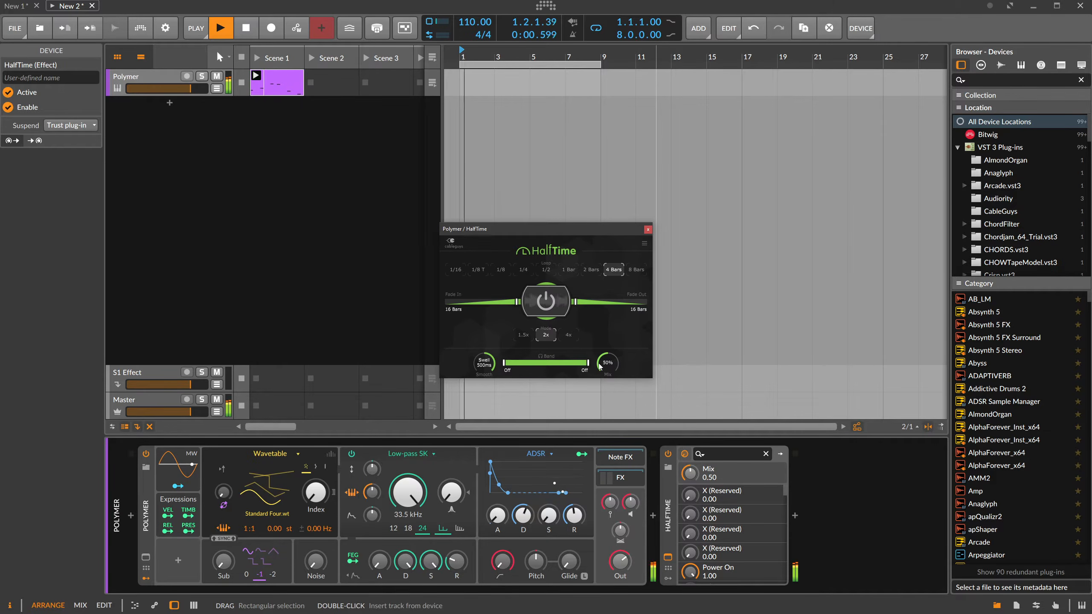
Close the HalfTime window and switch the device off and back on to compare the sound.
{"action": "left_click_drag", "start_coordinate": [566, 231], "coordinate": [574, 221]}
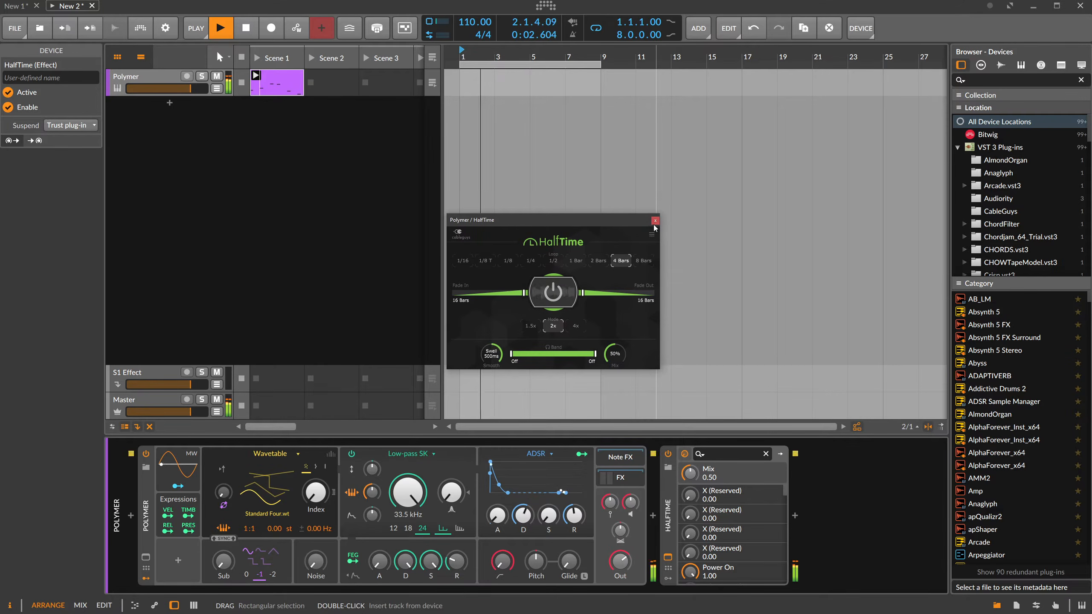
{"action": "left_click", "coordinate": [656, 222]}
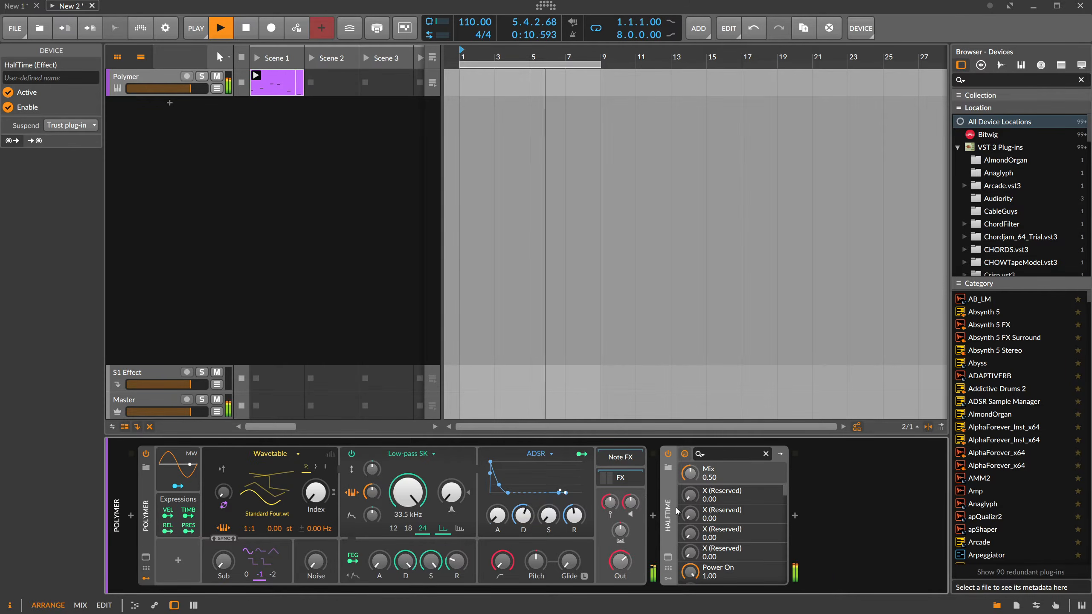
{"action": "left_click", "coordinate": [668, 455]}
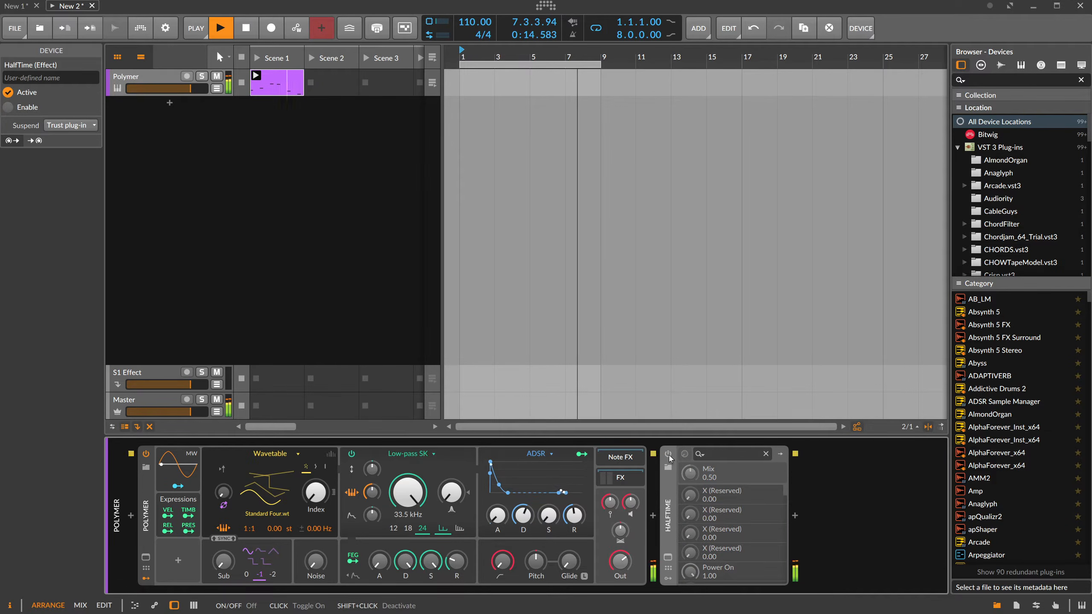
{"action": "left_click", "coordinate": [668, 455]}
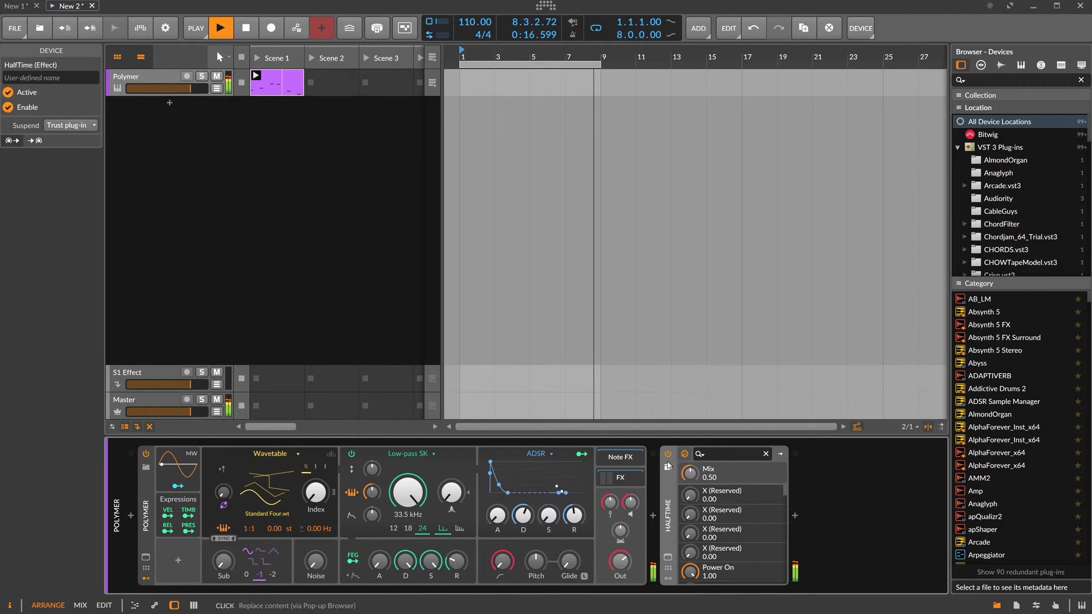
Insert a second HalfTime effect after the first one.
{"action": "left_click", "coordinate": [794, 515]}
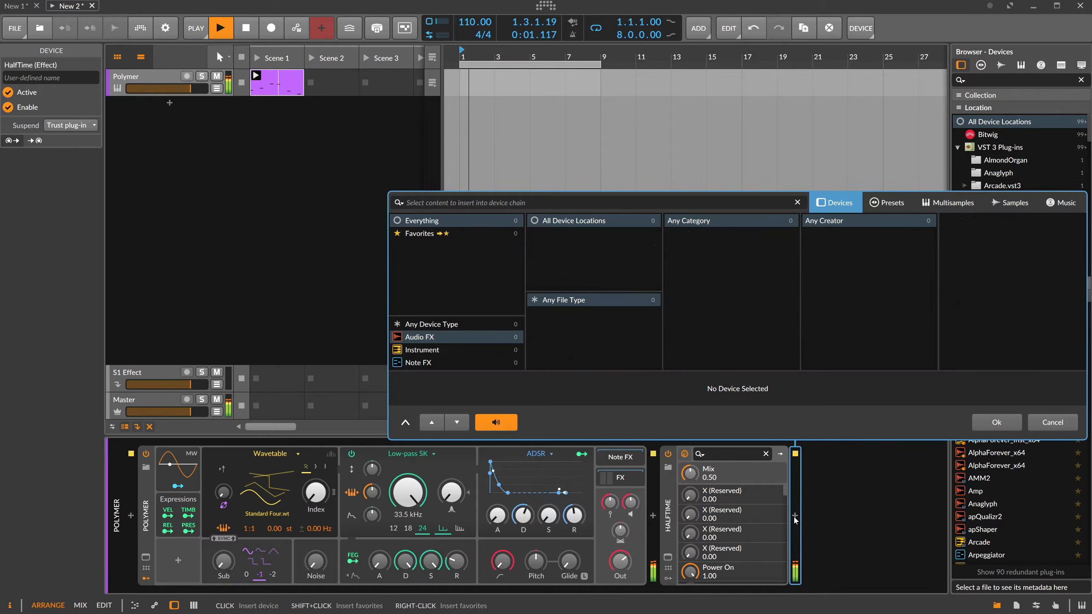
{"action": "type", "text": "half"}
{"action": "key", "text": "Return"}
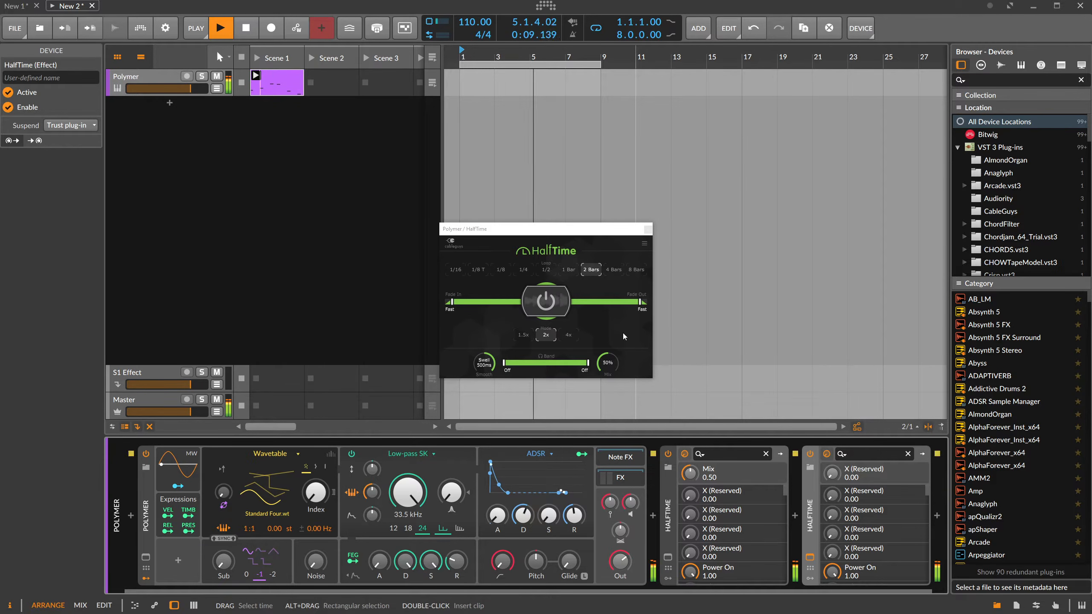
Set the second HalfTime to a 4 Bars loop with 16 Bars fades, and lower Polymer's output to -5.1 dB.
{"action": "left_click", "coordinate": [613, 269]}
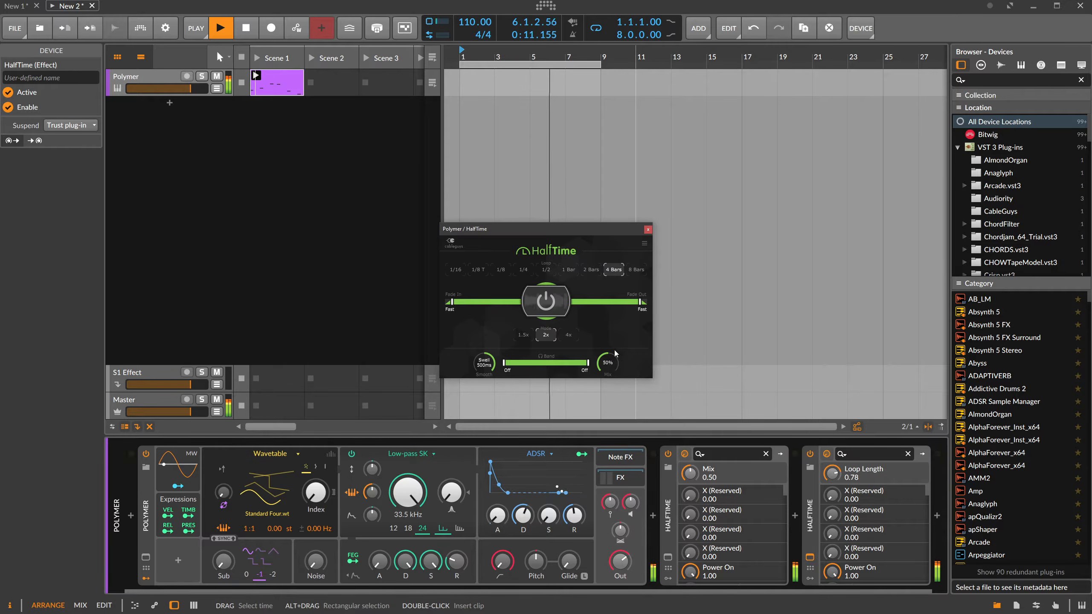
{"action": "left_click_drag", "start_coordinate": [605, 589], "coordinate": [628, 589]}
{"action": "left_click_drag", "start_coordinate": [452, 303], "coordinate": [518, 303]}
{"action": "left_click_drag", "start_coordinate": [640, 303], "coordinate": [575, 303]}
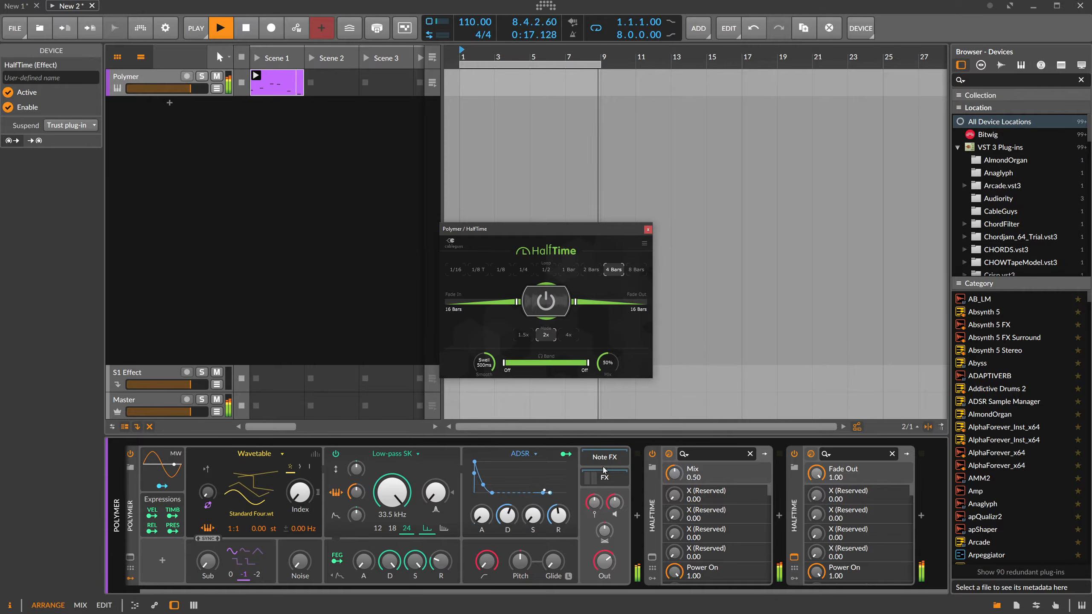
{"action": "left_click_drag", "start_coordinate": [609, 555], "coordinate": [609, 561]}
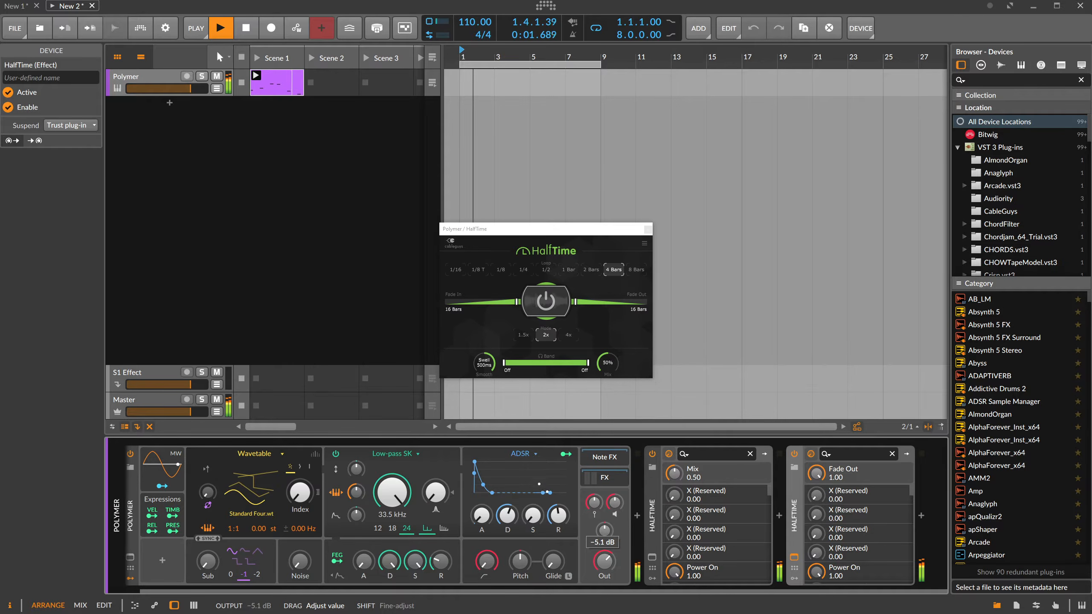
Duplicate the second HalfTime to add a third at the end of the chain, and open the copy's plug-in window.
{"action": "left_click", "coordinate": [648, 229]}
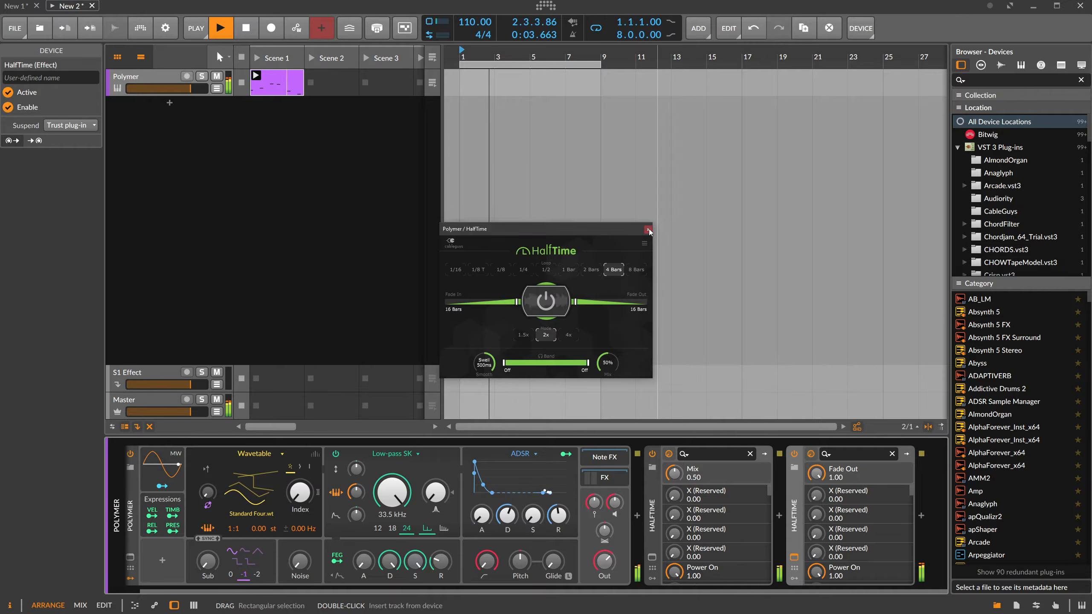
{"action": "key", "text": "ctrl+d"}
{"action": "left_click_drag", "start_coordinate": [724, 591], "coordinate": [892, 568]}
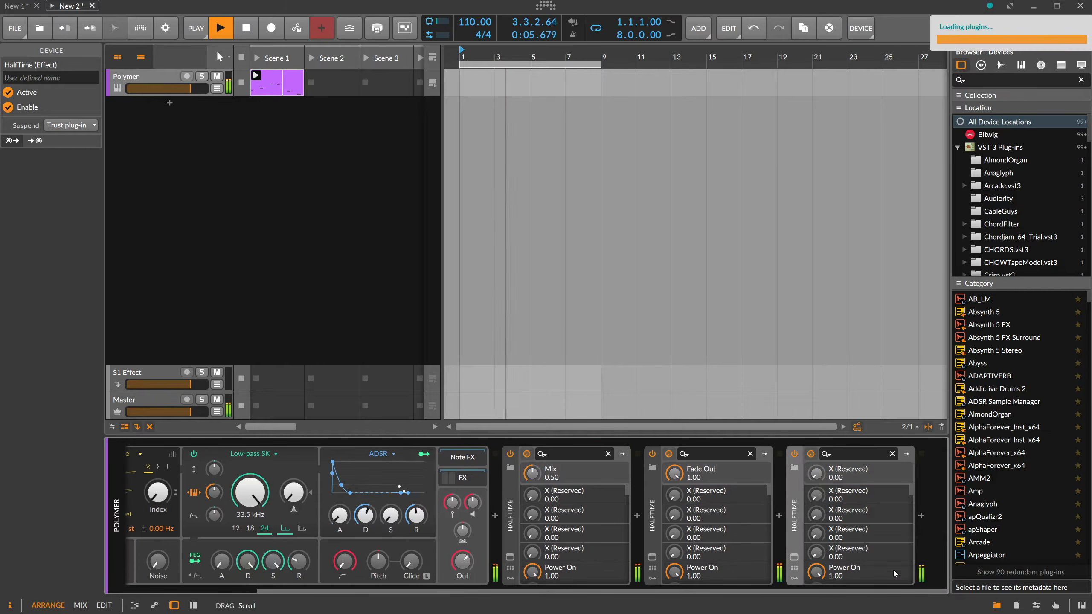
{"action": "left_click", "coordinate": [794, 557]}
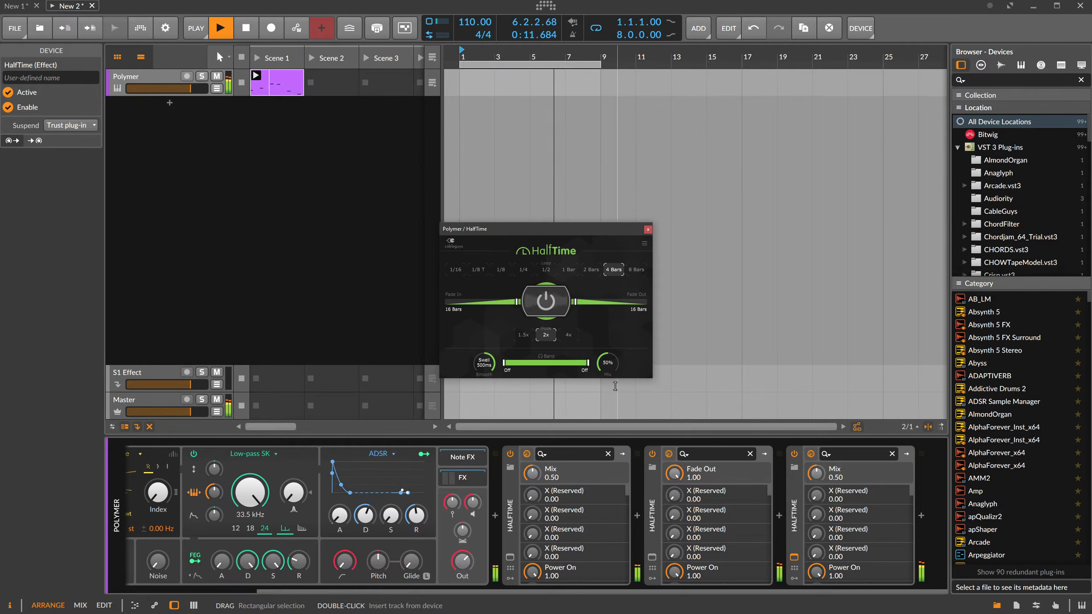
Add a Random modulator to Polymer and close the HalfTime window.
{"action": "scroll", "coordinate": [211, 568], "scroll_direction": "up", "scroll_amount": 3}
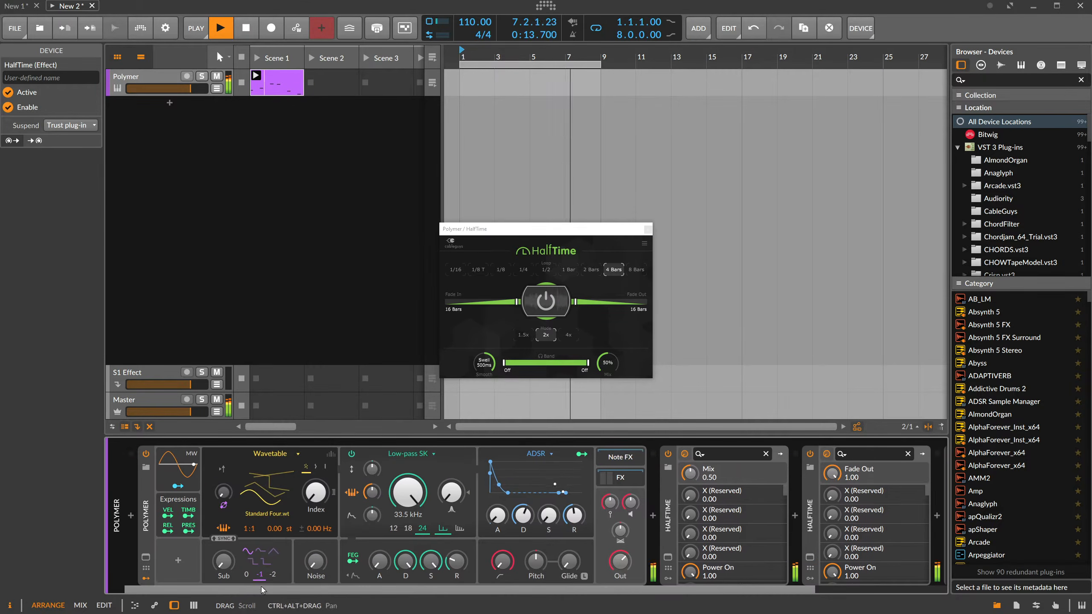
{"action": "left_click", "coordinate": [177, 560]}
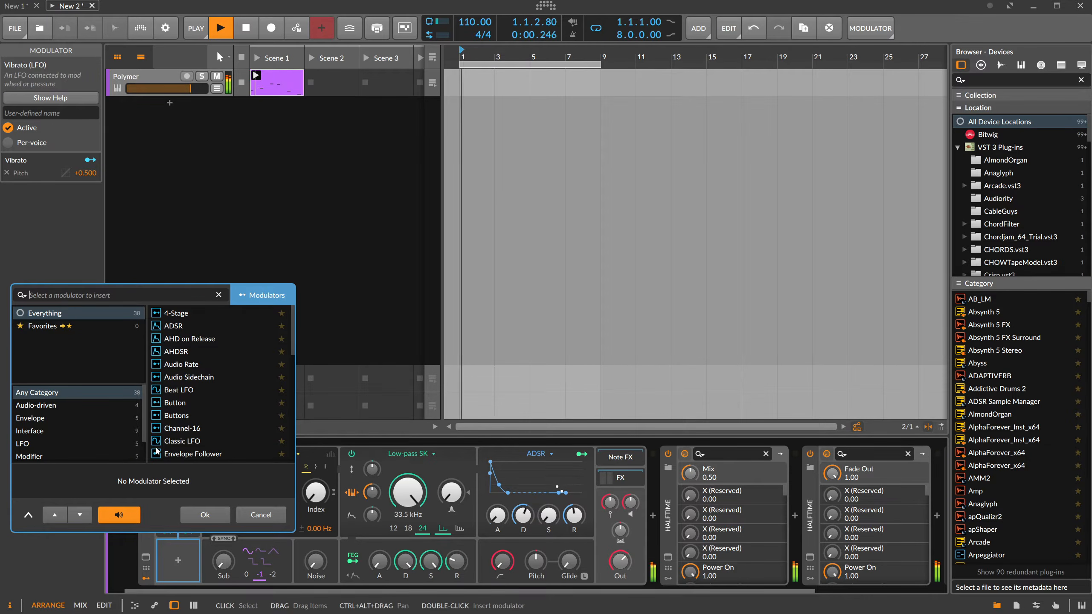
{"action": "type", "text": "rand"}
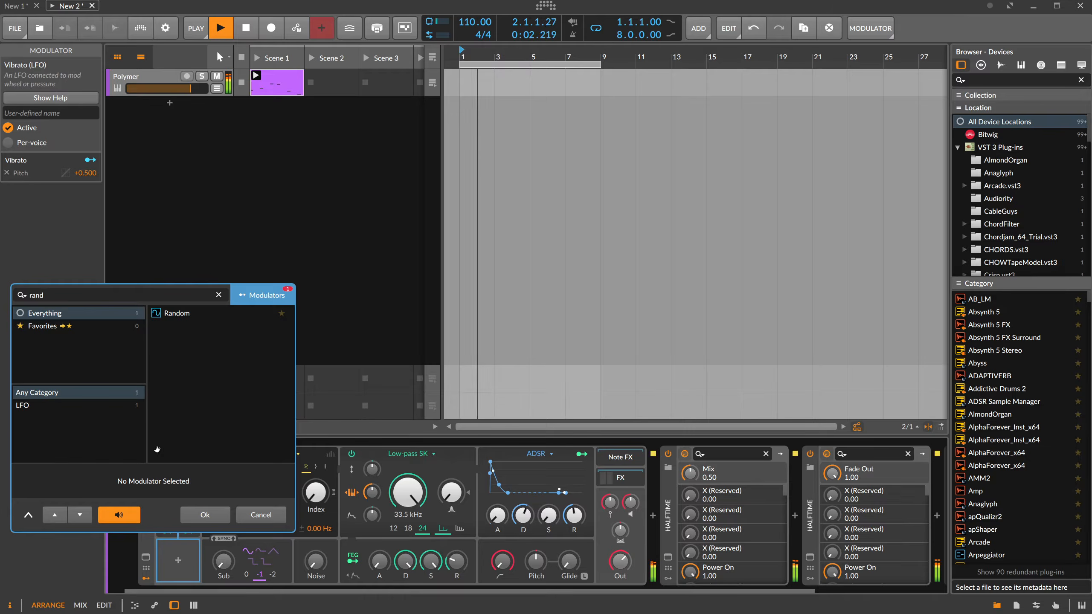
{"action": "key", "text": "Down"}
{"action": "key", "text": "Return"}
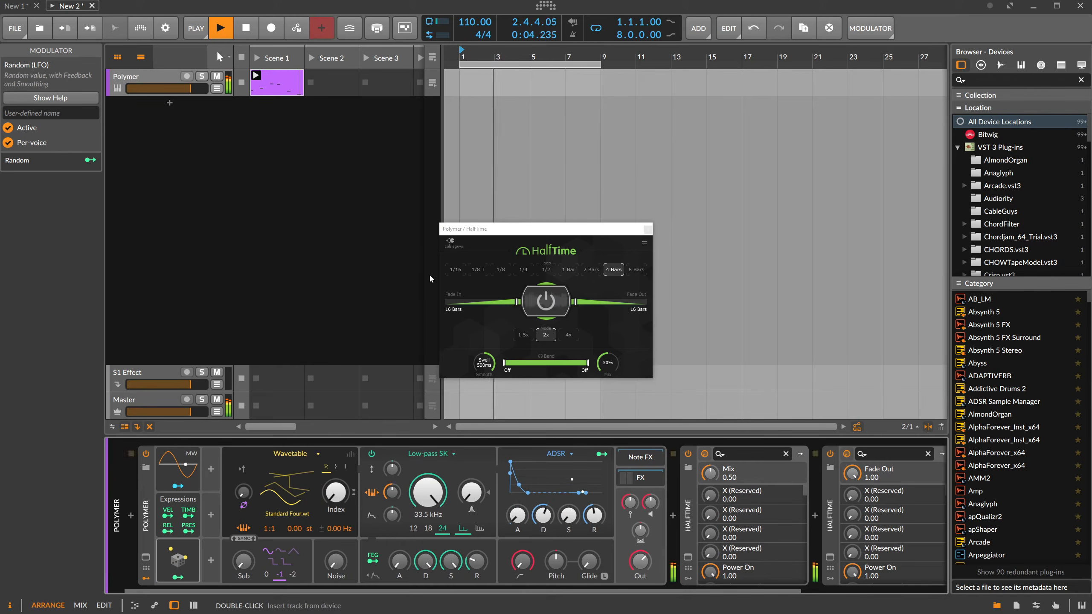
{"action": "left_click", "coordinate": [647, 229]}
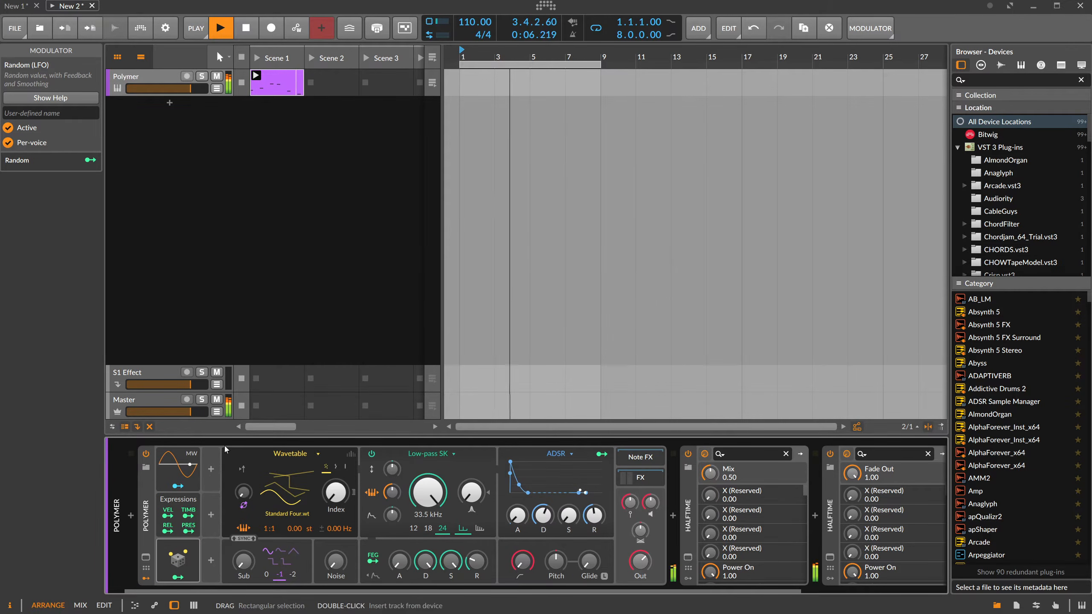
Set the Random modulator to Note trigger with a Hold (rate of zero) timebase, and map it to the wavetable Index at +0.473.
{"action": "left_click", "coordinate": [198, 559]}
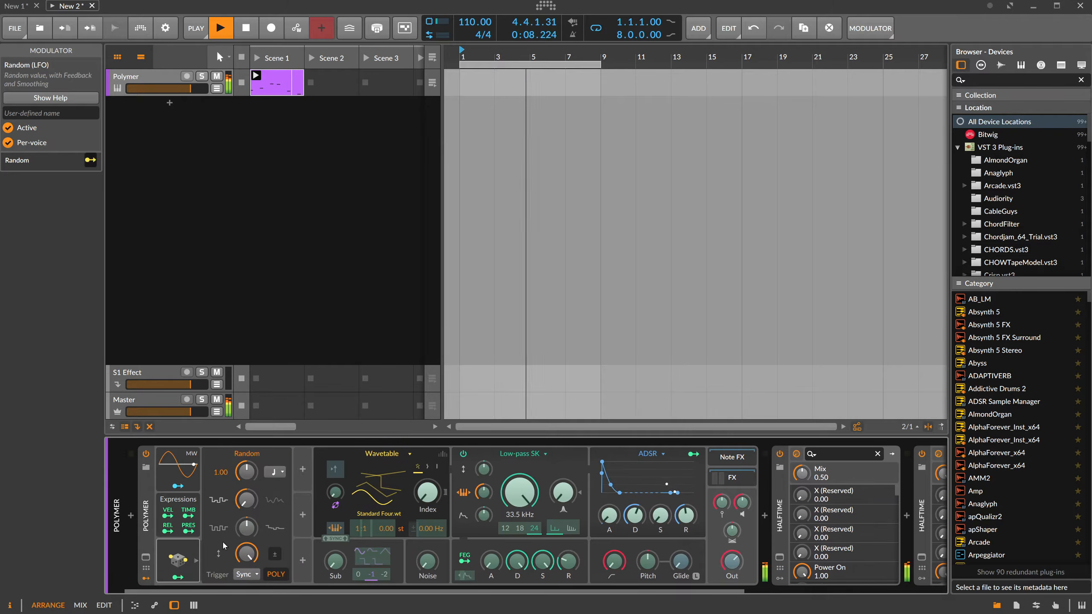
{"action": "left_click", "coordinate": [244, 574]}
{"action": "left_click", "coordinate": [274, 471]}
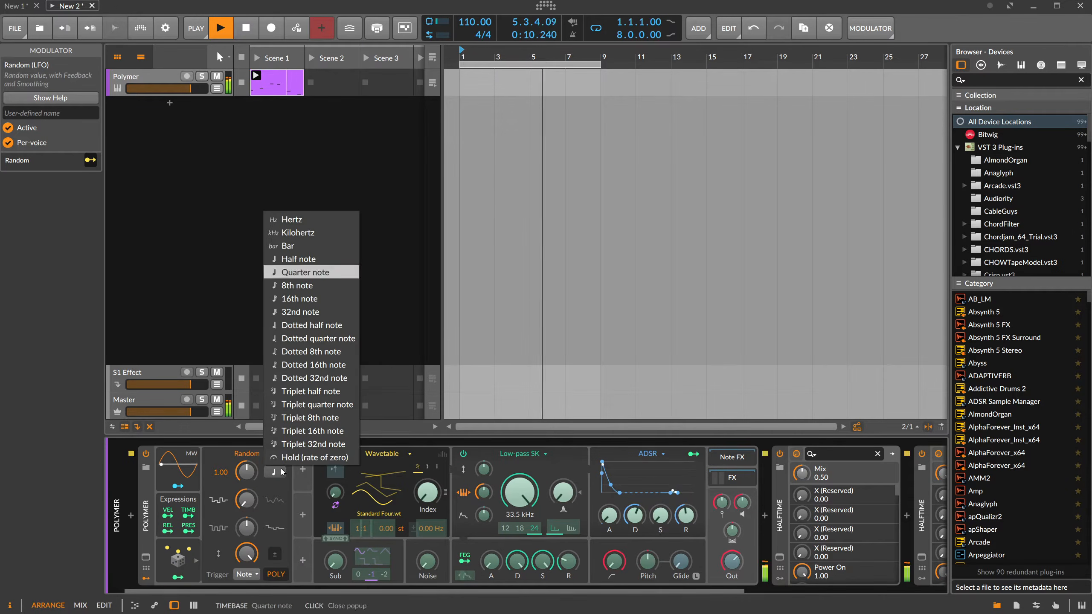
{"action": "left_click", "coordinate": [301, 453]}
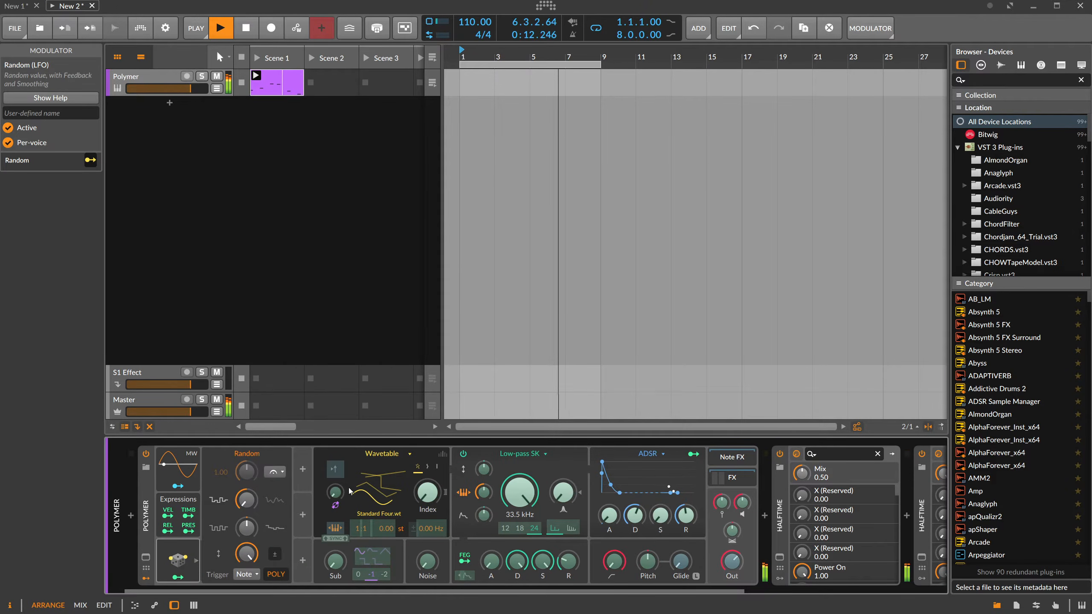
{"action": "left_click_drag", "start_coordinate": [427, 493], "coordinate": [427, 473]}
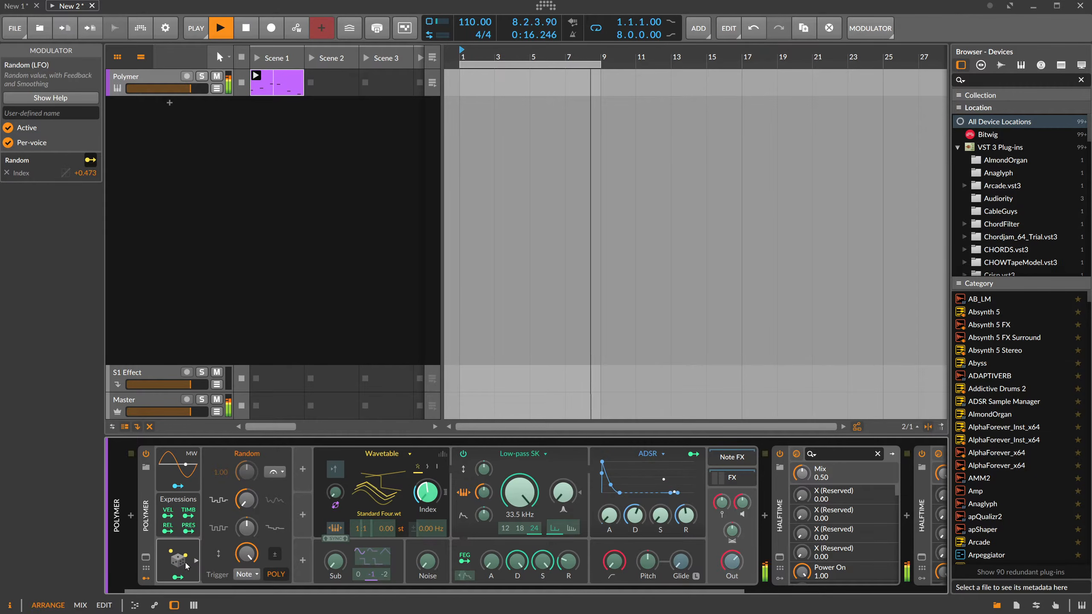
{"action": "left_click", "coordinate": [177, 576]}
Duplicate the Random modulator and map the copy to the decay of Polymer's amplitude ADSR at -0.453.
{"action": "left_click_drag", "start_coordinate": [178, 560], "coordinate": [223, 487]}
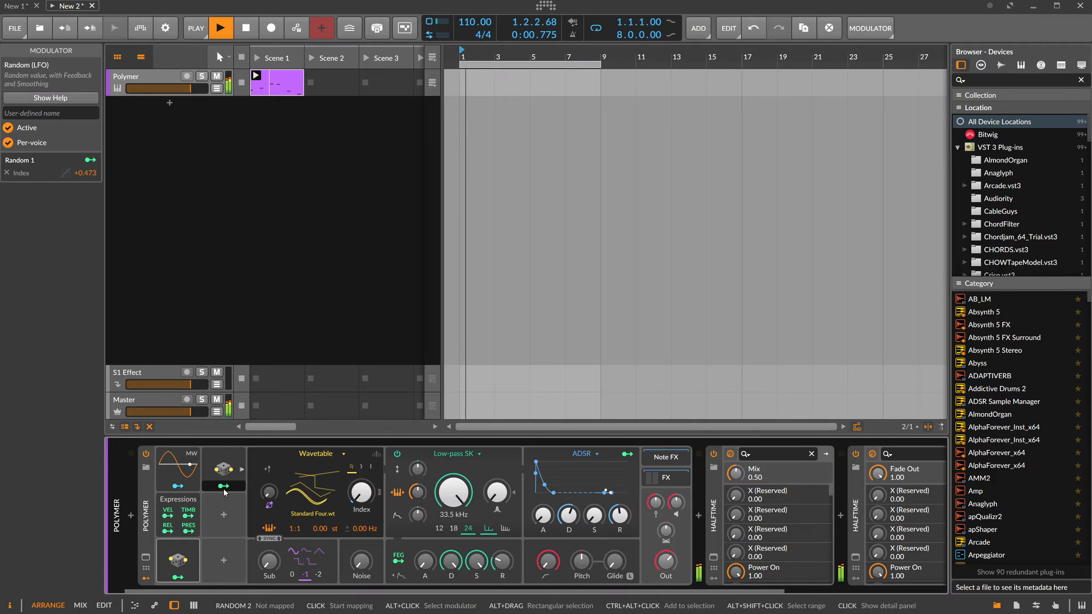
{"action": "left_click_drag", "start_coordinate": [569, 515], "coordinate": [569, 546]}
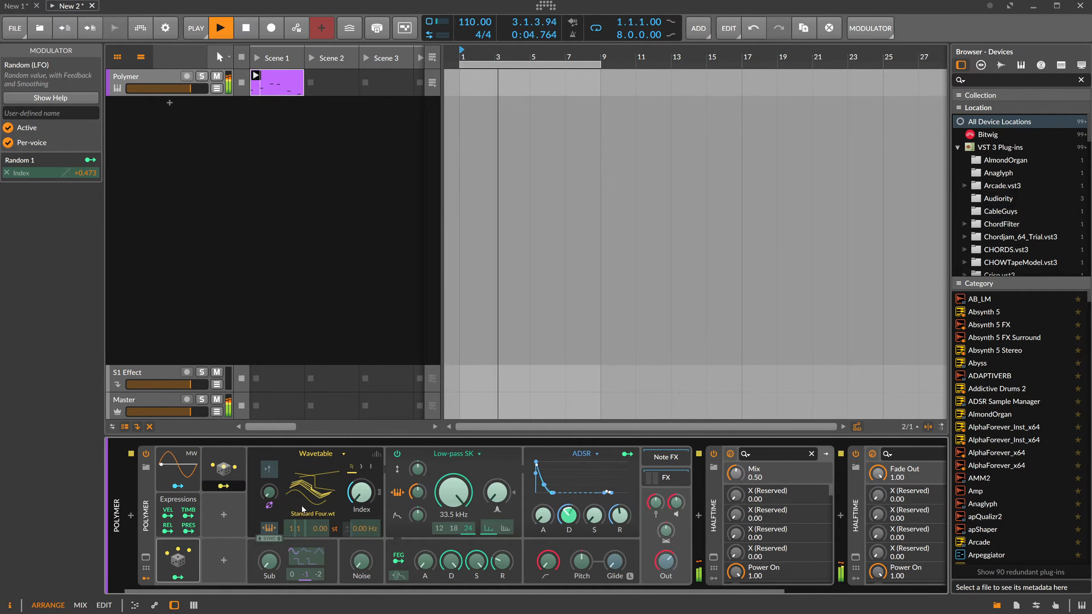
{"action": "left_click", "coordinate": [224, 486]}
Lower the low-pass cutoff to 2.09 kHz and shape it with the filter envelope, adjusting its modulation amount and decay.
{"action": "mouse_move", "coordinate": [422, 496]}
{"action": "left_mouse_down"}
{"action": "mouse_move", "coordinate": [422, 529]}
{"action": "mouse_move", "coordinate": [454, 510]}
{"action": "mouse_move", "coordinate": [454, 520]}
{"action": "mouse_move", "coordinate": [453, 495]}
{"action": "mouse_move", "coordinate": [423, 490]}
{"action": "left_mouse_up"}
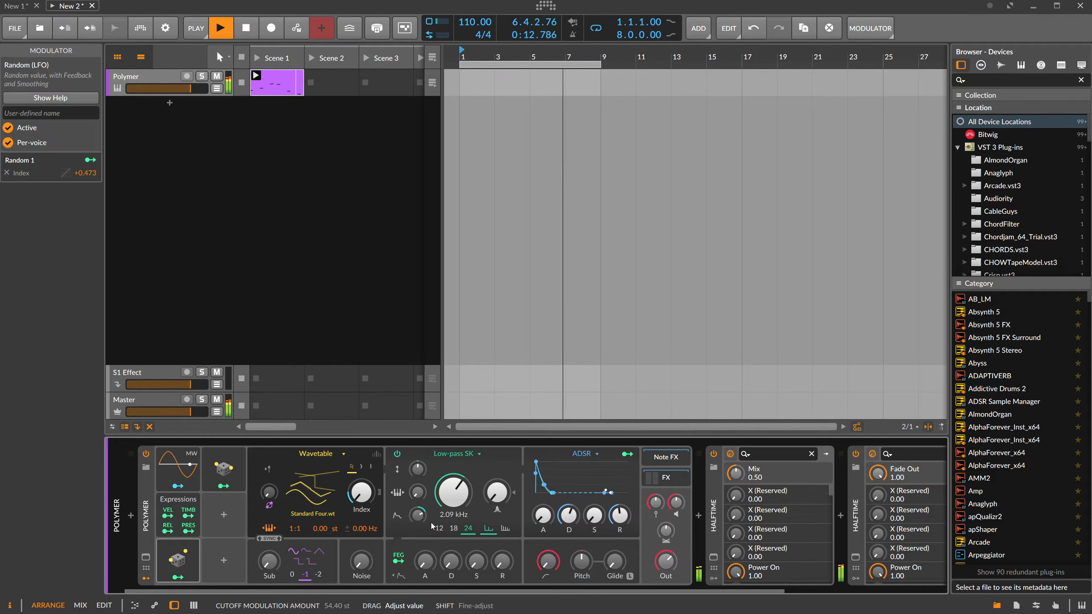
{"action": "left_click_drag", "start_coordinate": [452, 561], "coordinate": [417, 507]}
{"action": "mouse_move", "coordinate": [450, 561]}
{"action": "left_mouse_down"}
{"action": "mouse_move", "coordinate": [451, 538]}
{"action": "mouse_move", "coordinate": [425, 554]}
{"action": "mouse_move", "coordinate": [451, 563]}
{"action": "left_mouse_up"}
Duplicate the second Random modulator and map the new copy to the filter envelope's decay and attack.
{"action": "left_click_drag", "start_coordinate": [227, 471], "coordinate": [224, 516]}
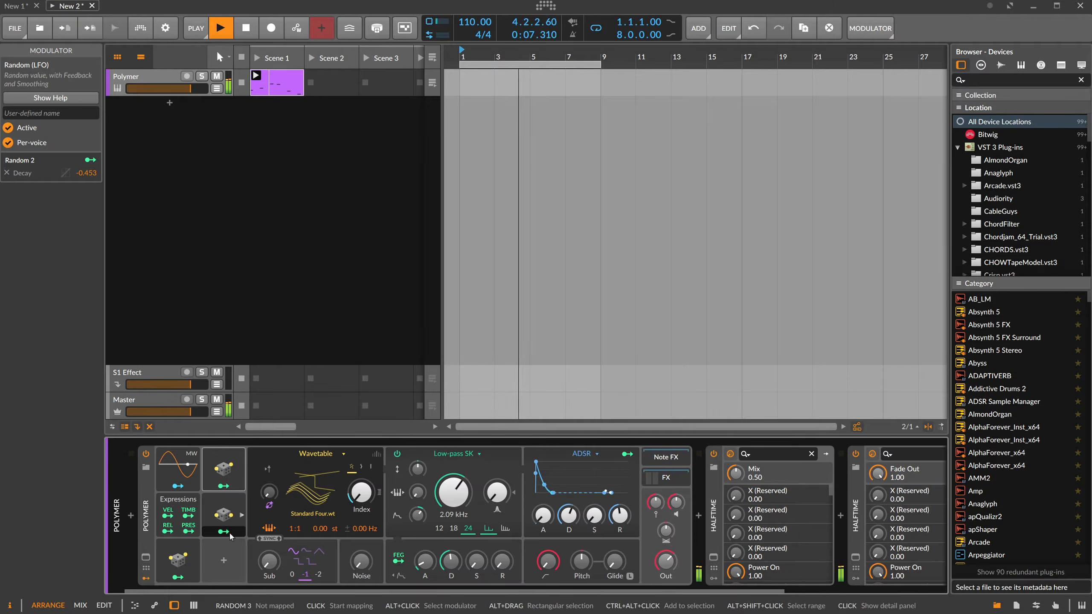
{"action": "left_click", "coordinate": [224, 531]}
{"action": "double_click", "coordinate": [450, 562]}
{"action": "left_click_drag", "start_coordinate": [425, 561], "coordinate": [425, 556]}
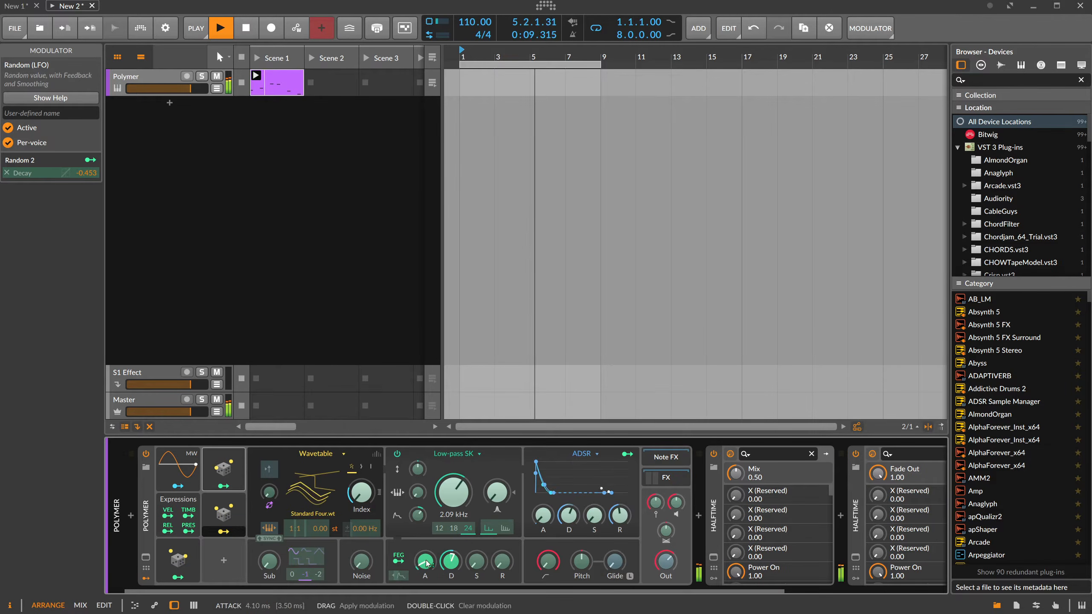
{"action": "left_click", "coordinate": [223, 531]}
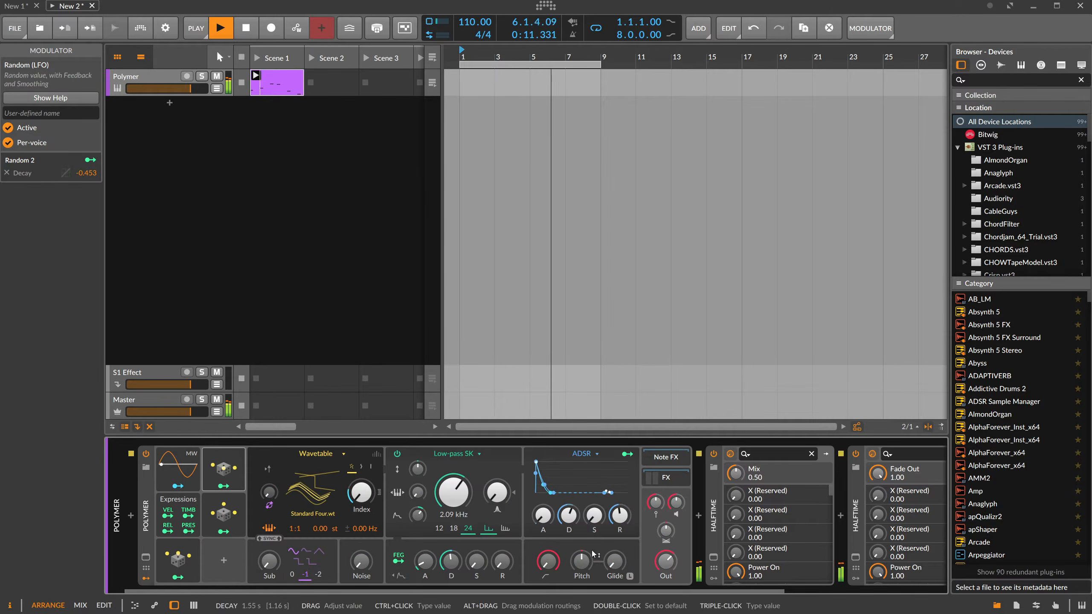
Bypass all three HalfTime effects and enable them again to compare the dry and processed sound.
{"action": "scroll", "coordinate": [776, 580], "scroll_direction": "right", "scroll_amount": 5}
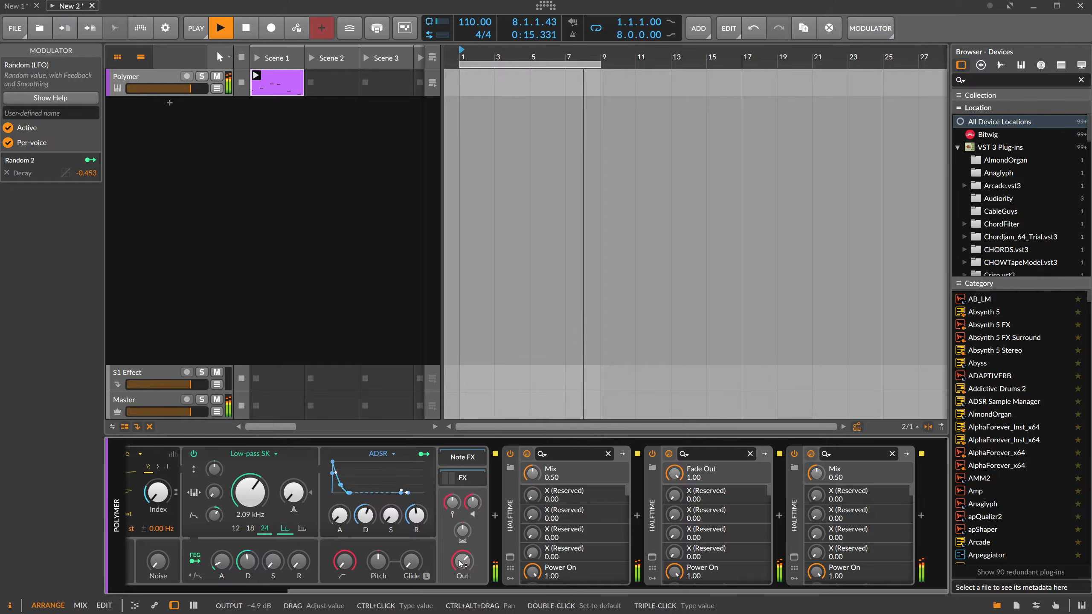
{"action": "left_click", "coordinate": [510, 482]}
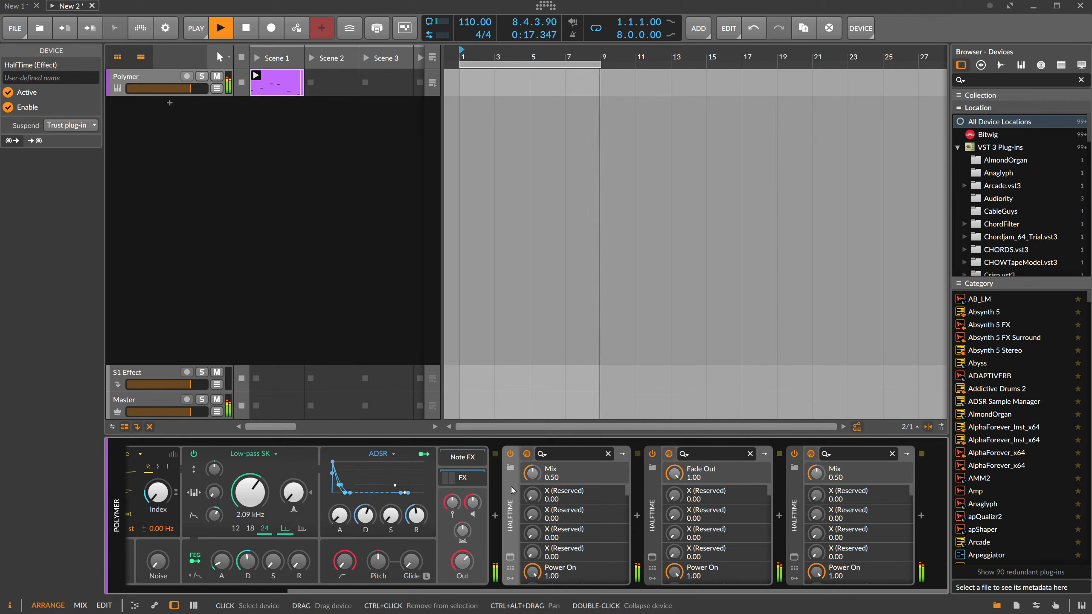
{"action": "left_click", "coordinate": [510, 454]}
{"action": "left_click", "coordinate": [652, 454]}
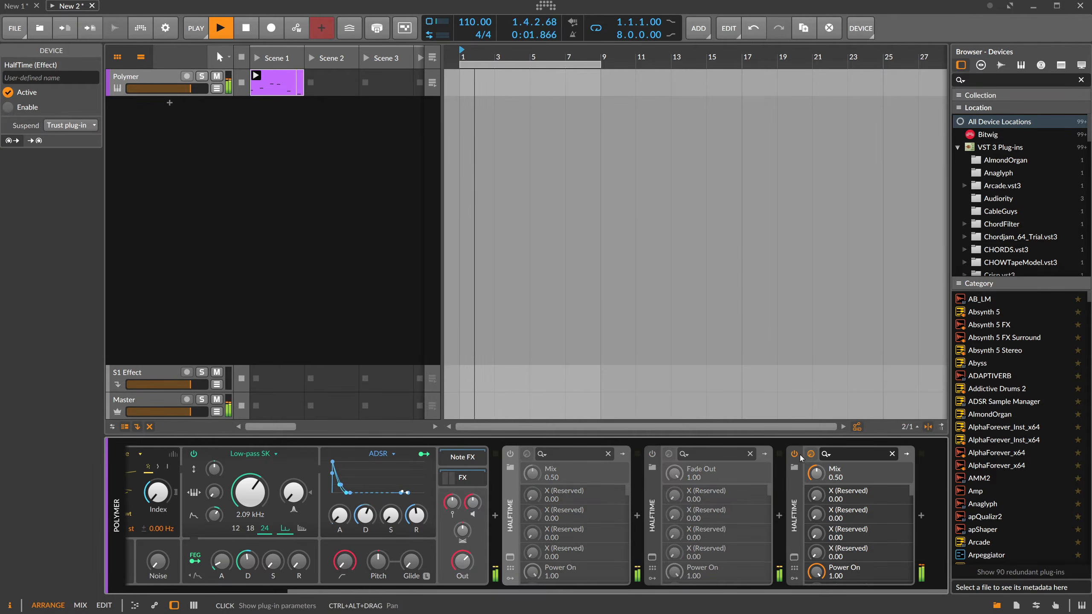
{"action": "left_click", "coordinate": [794, 454]}
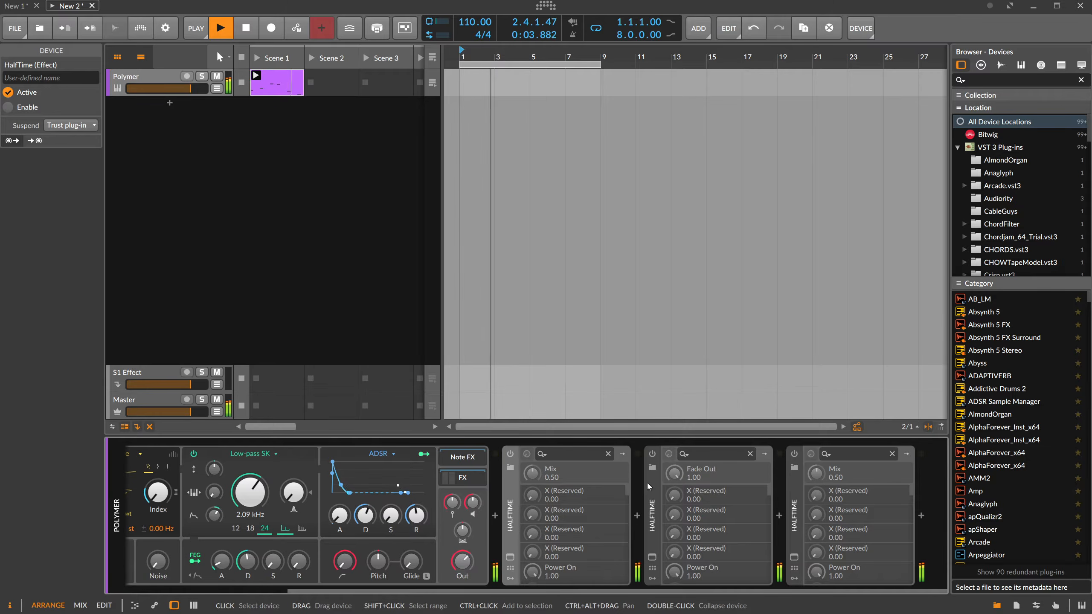
{"action": "left_click", "coordinate": [510, 454]}
{"action": "left_click", "coordinate": [652, 454]}
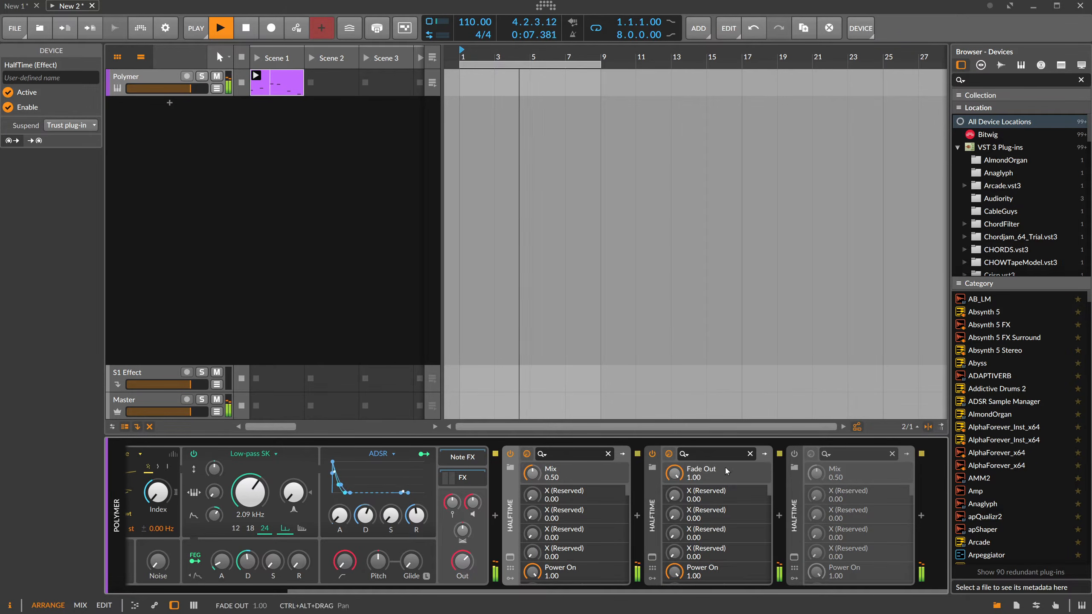
{"action": "left_click", "coordinate": [794, 454]}
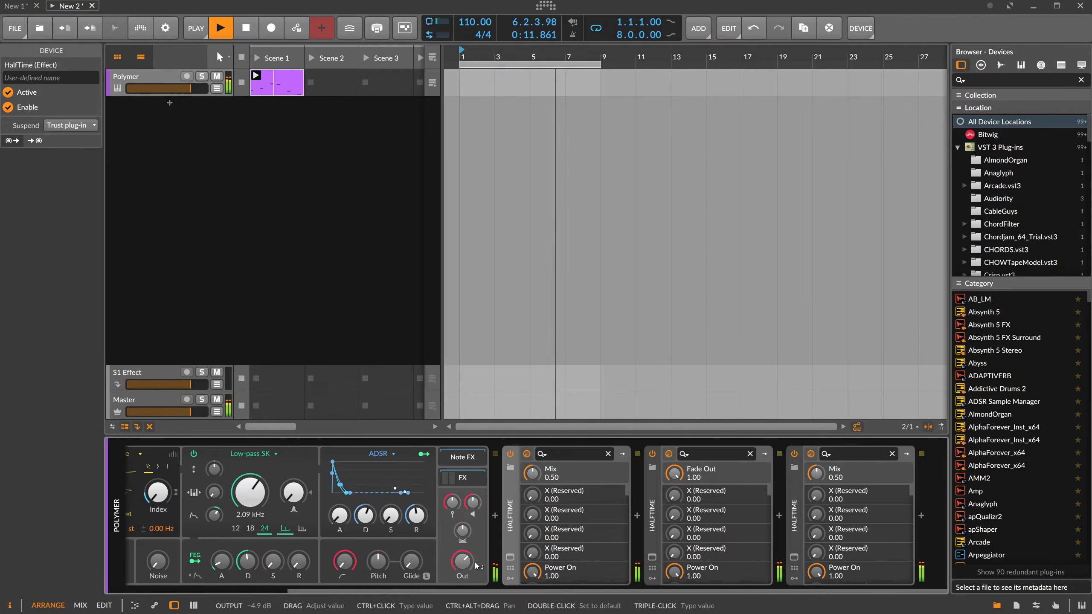
Insert the RC-20 Retro Color effect between Polymer and the first HalfTime.
{"action": "mouse_move", "coordinate": [470, 589]}
{"action": "left_mouse_down"}
{"action": "mouse_move", "coordinate": [310, 588]}
{"action": "mouse_move", "coordinate": [477, 590]}
{"action": "left_mouse_up"}
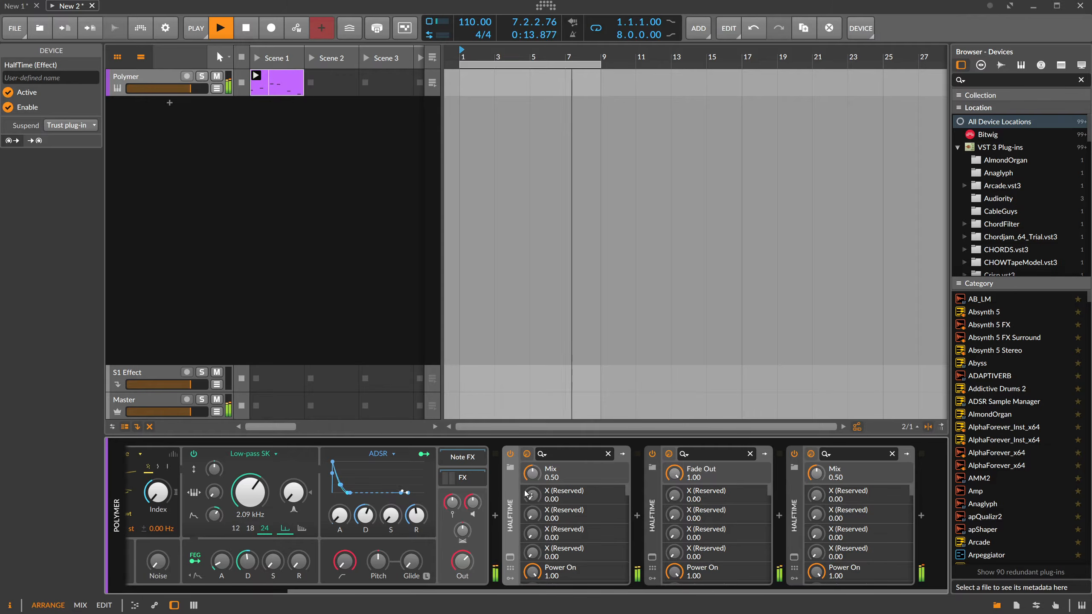
{"action": "left_click", "coordinate": [495, 516]}
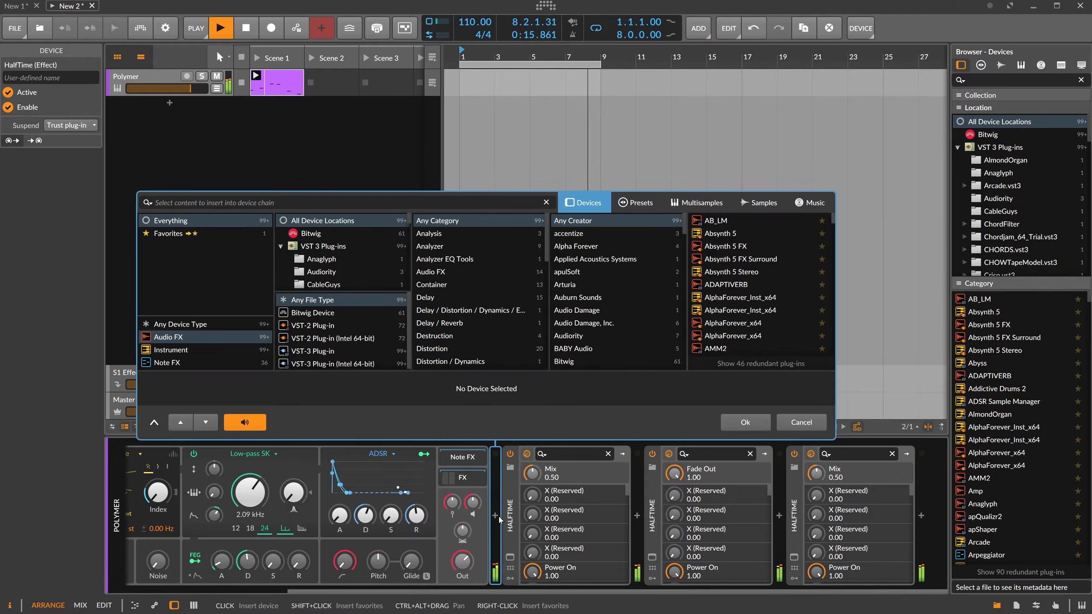
{"action": "type", "text": "rc-20"}
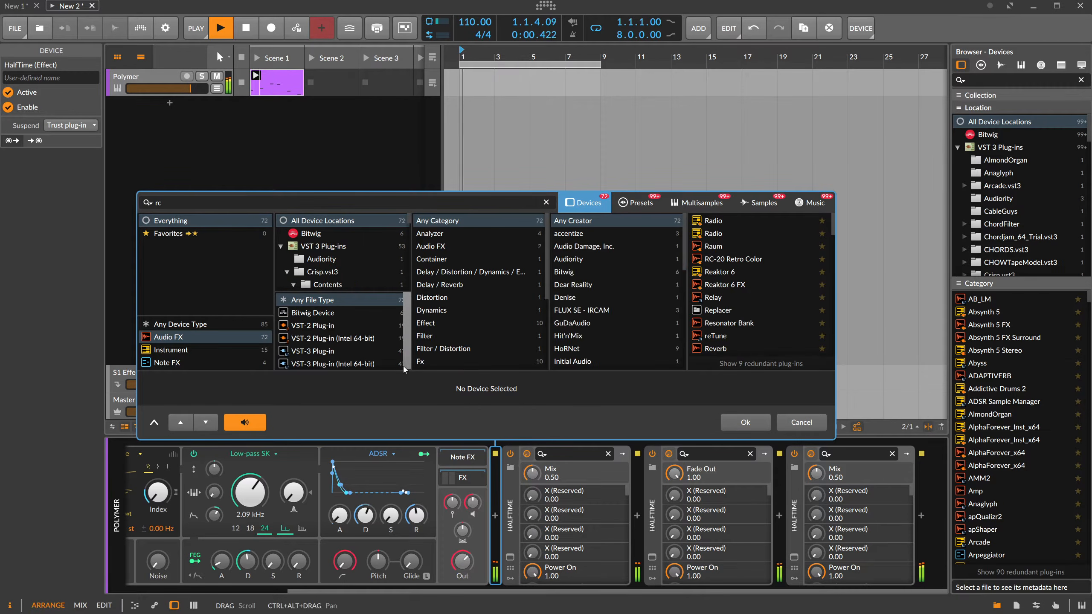
{"action": "key", "text": "Return"}
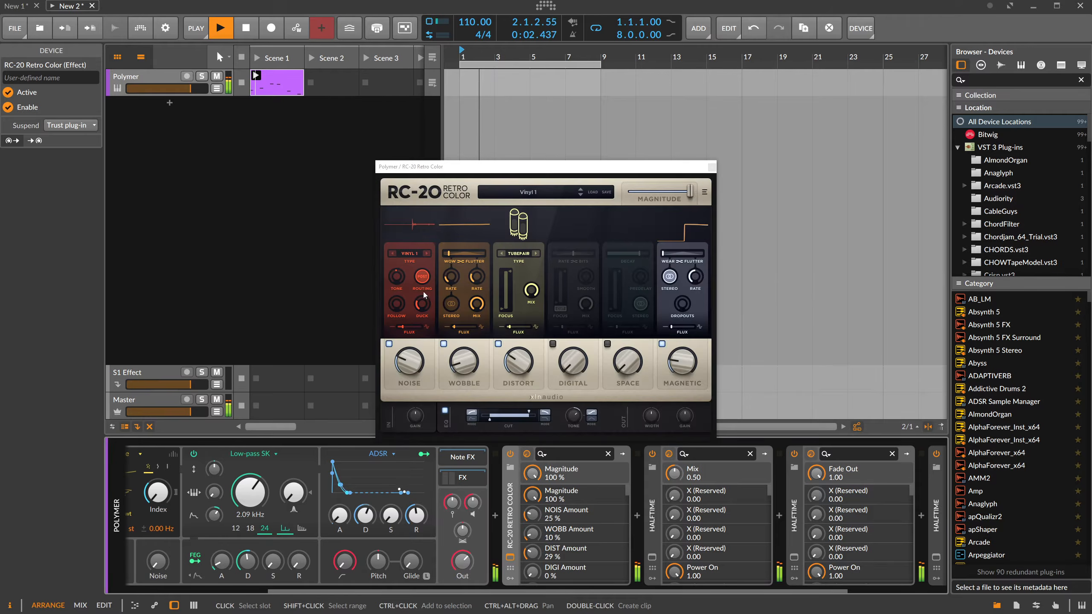
Reduce RC-20's noise to 16 %, wobble to 9 % and distortion to 7 %.
{"action": "left_click", "coordinate": [460, 361]}
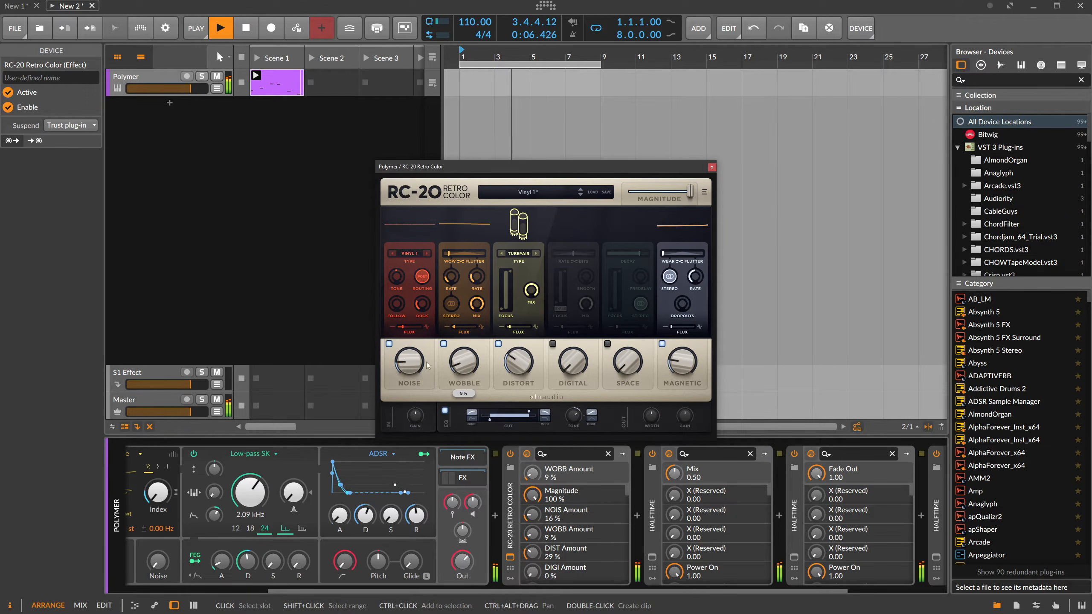
{"action": "left_click_drag", "start_coordinate": [514, 366], "coordinate": [520, 401]}
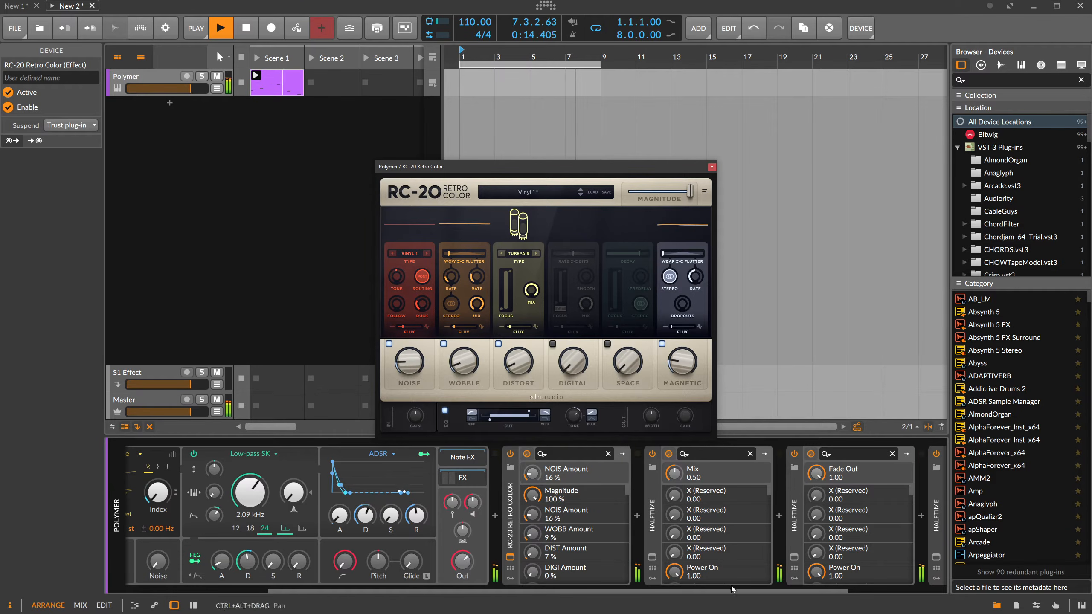
{"action": "left_click_drag", "start_coordinate": [732, 588], "coordinate": [800, 585]}
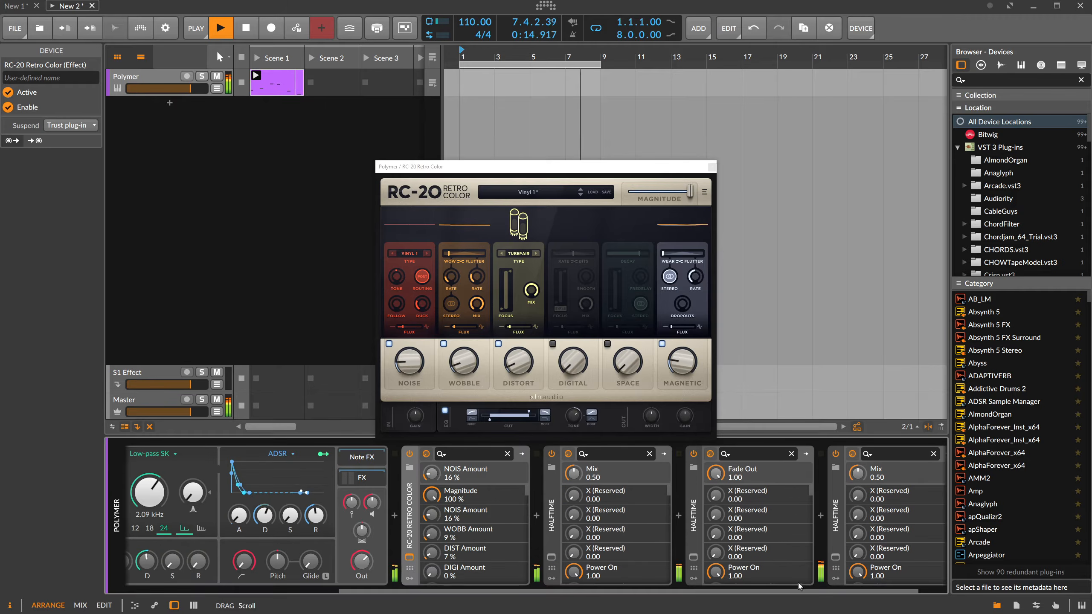
Raise RC-20's noise to 20 % and wobble to 17 %, and fine-tune Polymer's output level.
{"action": "left_click", "coordinate": [422, 382]}
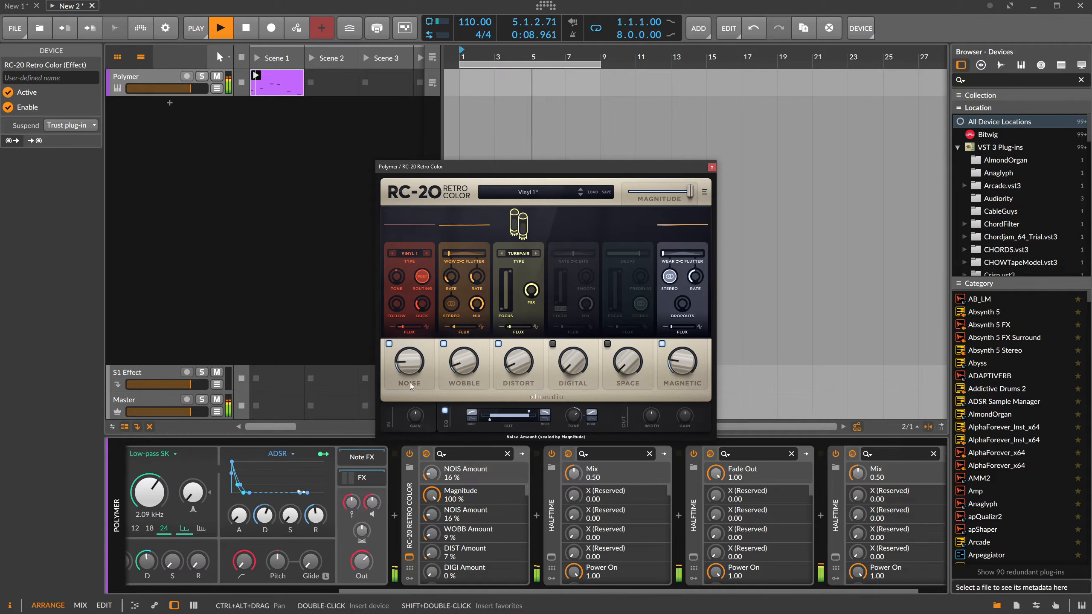
{"action": "left_click_drag", "start_coordinate": [417, 370], "coordinate": [420, 365]}
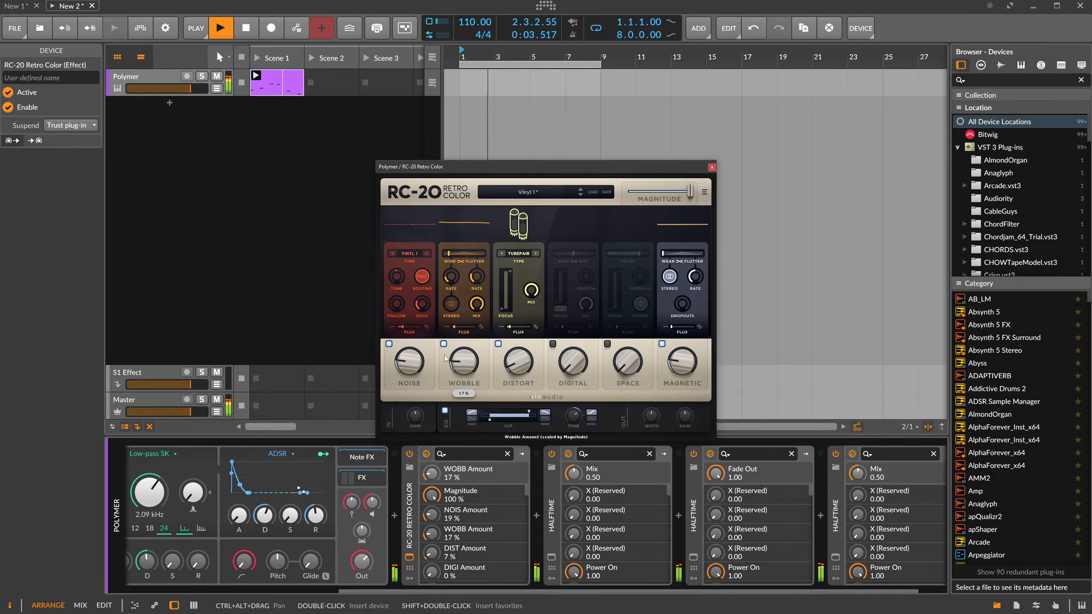
{"action": "left_click_drag", "start_coordinate": [415, 360], "coordinate": [415, 359]}
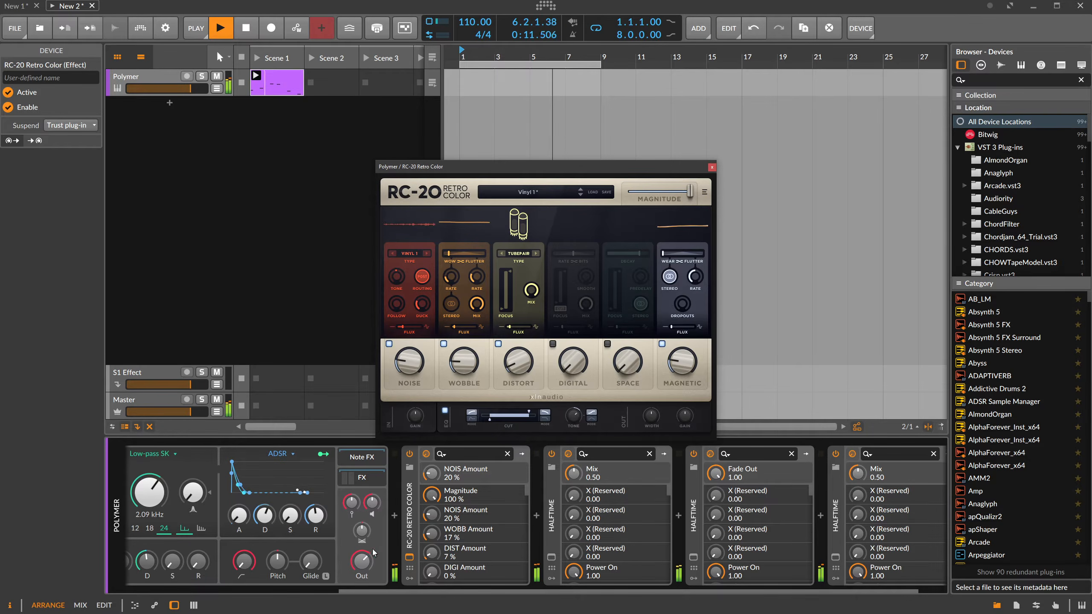
{"action": "left_click_drag", "start_coordinate": [361, 560], "coordinate": [362, 559]}
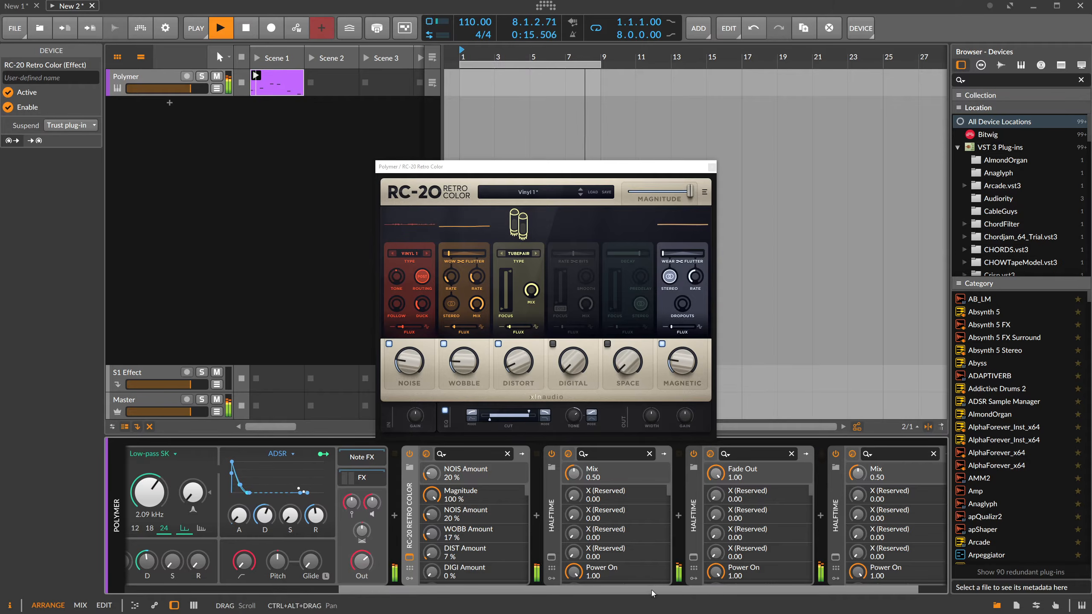
Add two sixteenth notes to the Polymer clip, G#4 at 1.3.2 and a slightly higher one at 1.3.3, both with 52 % chance.
{"action": "scroll", "coordinate": [401, 539], "scroll_direction": "right", "scroll_amount": 1}
{"action": "left_click", "coordinate": [712, 167]}
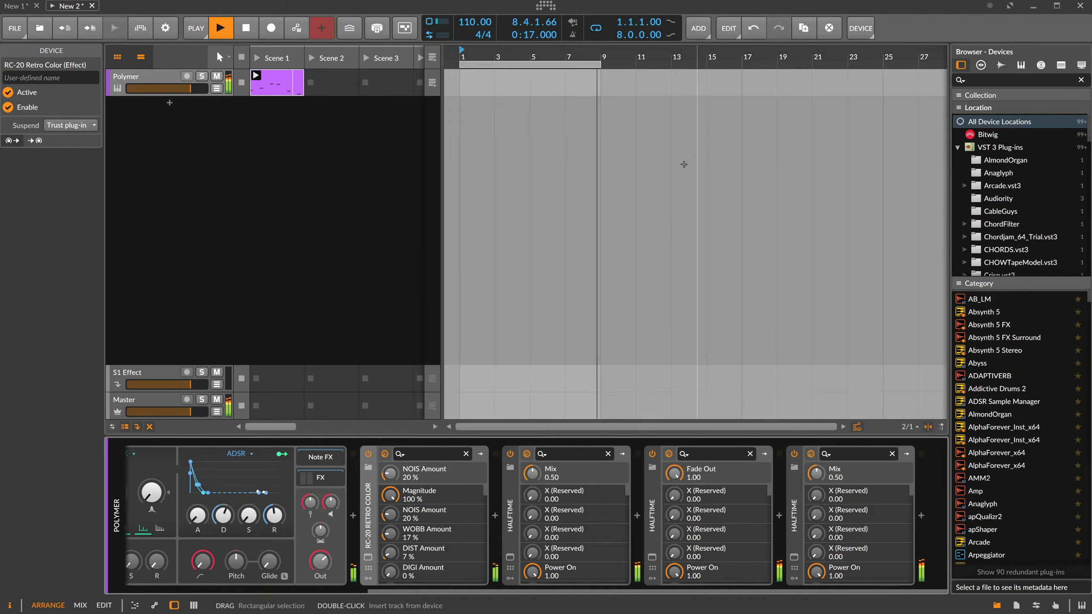
{"action": "double_click", "coordinate": [284, 84]}
{"action": "left_click_drag", "start_coordinate": [473, 267], "coordinate": [376, 271]}
{"action": "scroll", "coordinate": [495, 346], "scroll_direction": "up", "scroll_amount": 1}
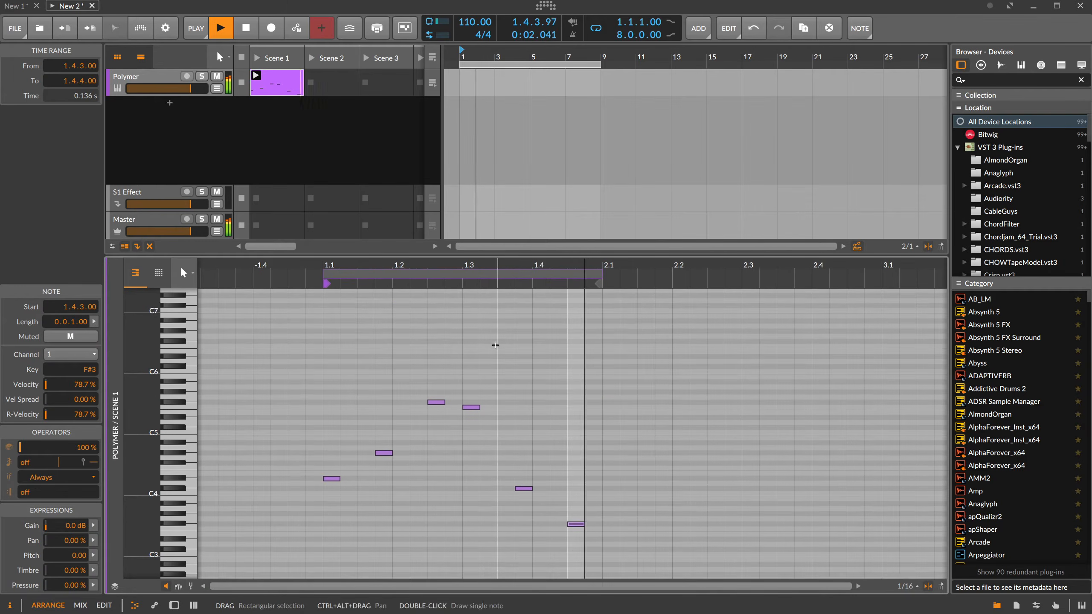
{"action": "double_click", "coordinate": [492, 453]}
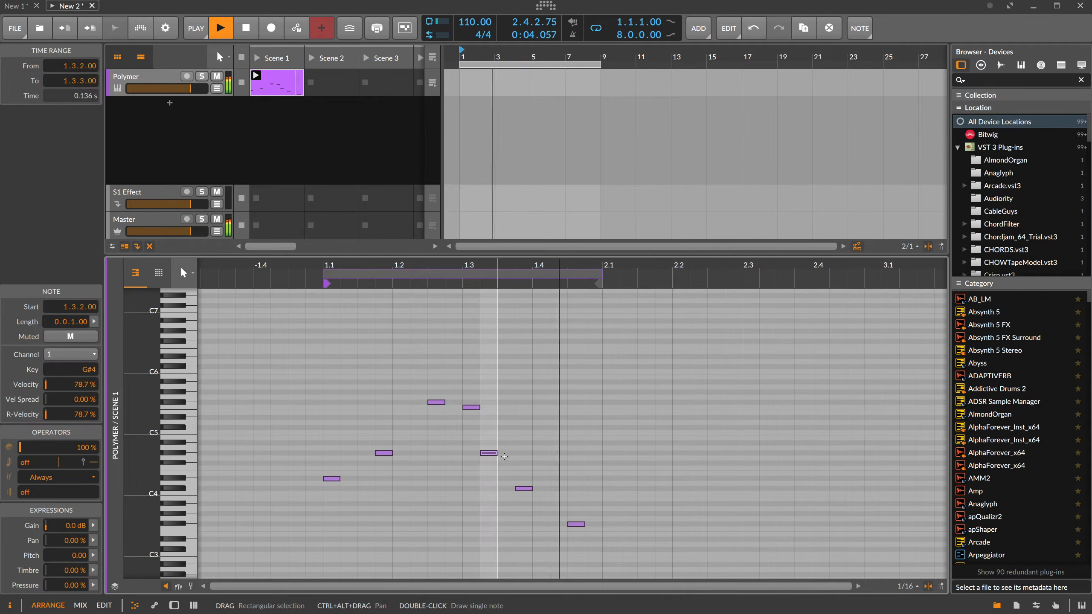
{"action": "double_click", "coordinate": [507, 444]}
{"action": "left_click_drag", "start_coordinate": [482, 433], "coordinate": [498, 472]}
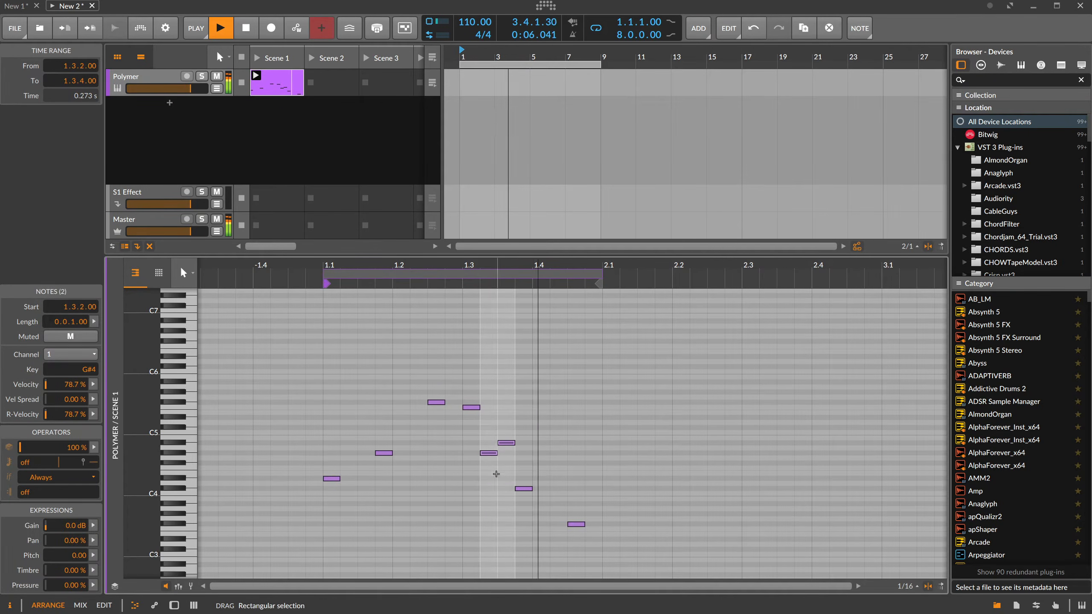
{"action": "left_click_drag", "start_coordinate": [48, 451], "coordinate": [48, 472]}
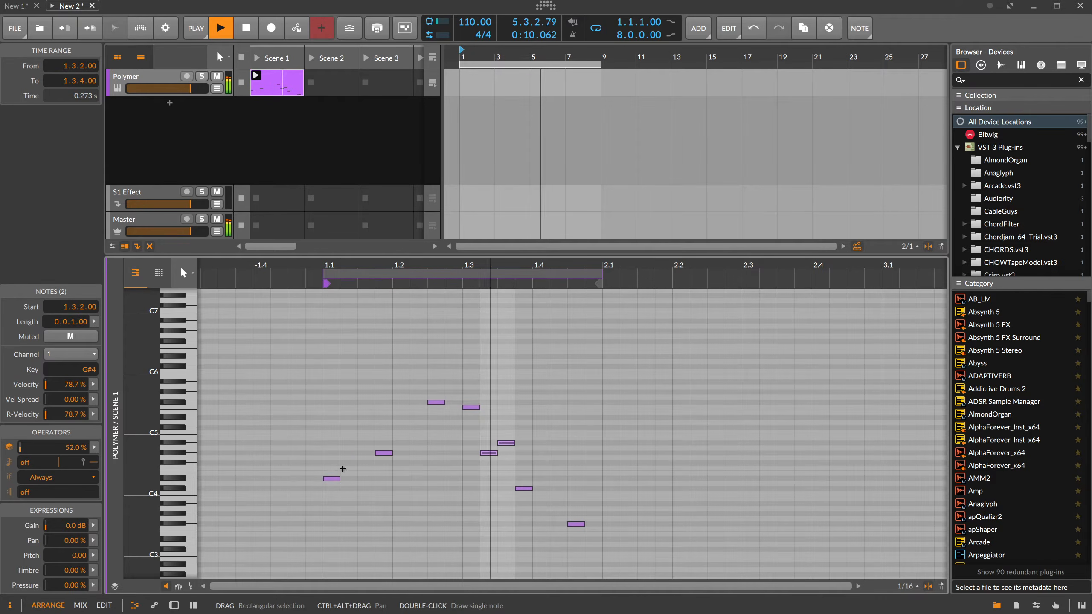
Add notes A#3 at 1.1.3, D#6 at 1.2.1 and F#6 at 1.2.2 with chances of 32 %, 40 % and 21.7 %.
{"action": "double_click", "coordinate": [361, 503]}
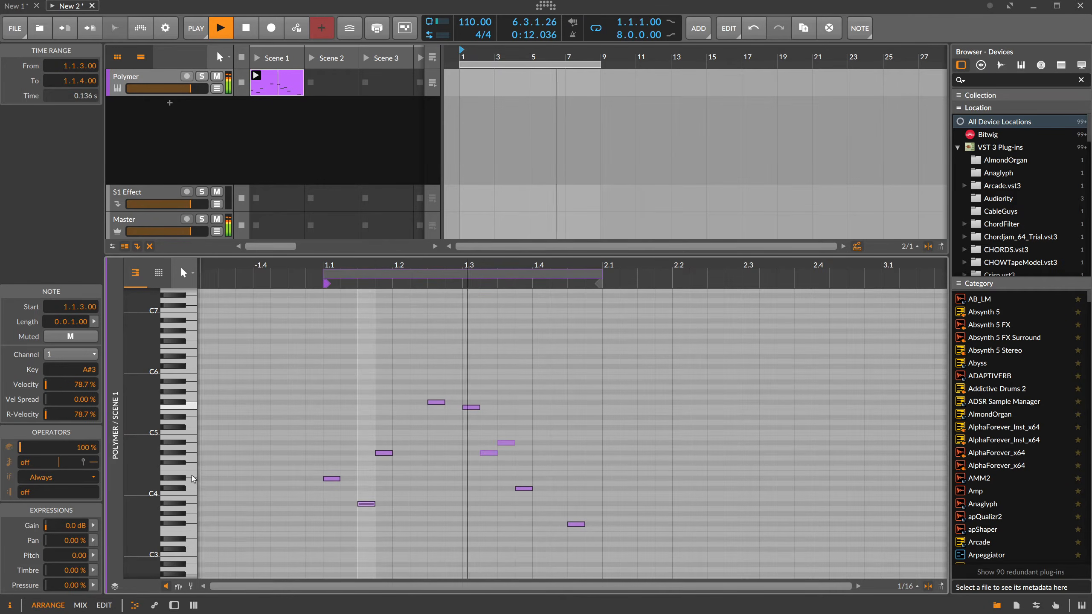
{"action": "left_click_drag", "start_coordinate": [85, 448], "coordinate": [86, 449]}
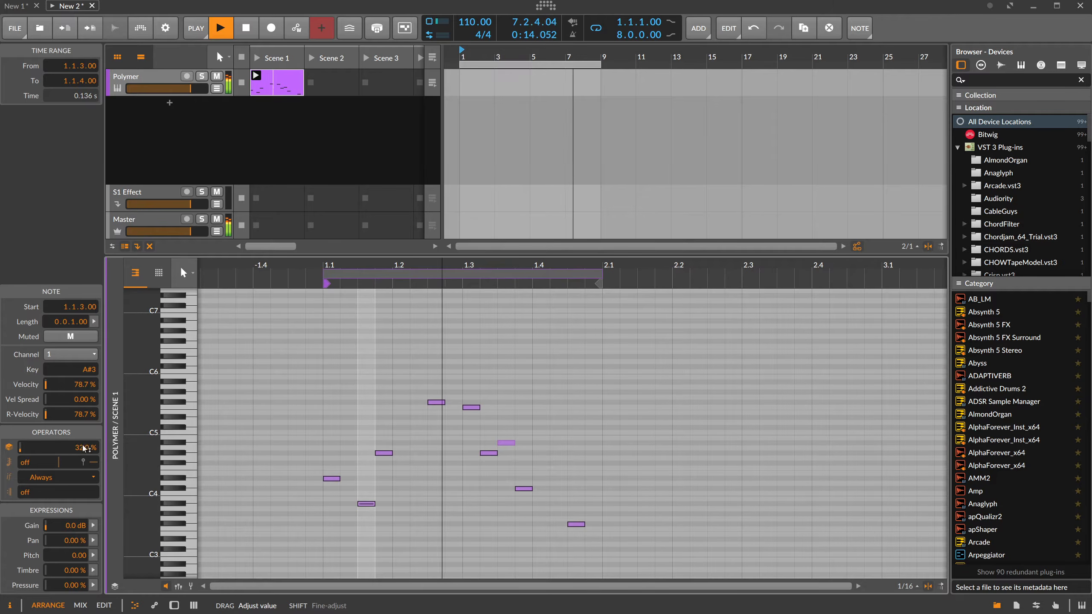
{"action": "double_click", "coordinate": [399, 356]}
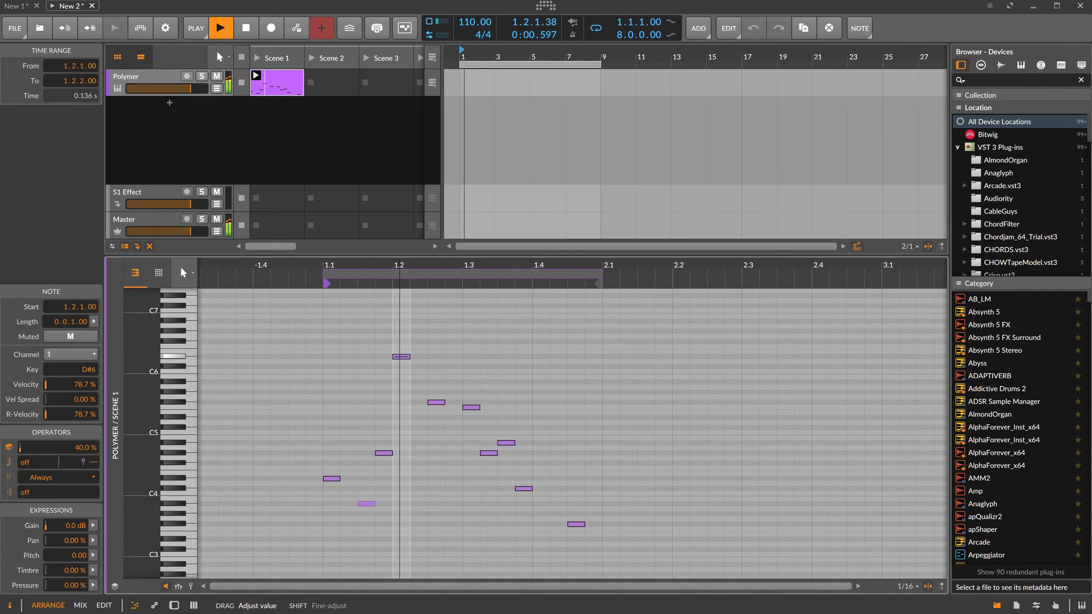
{"action": "left_click", "coordinate": [416, 343]}
{"action": "double_click", "coordinate": [415, 343]}
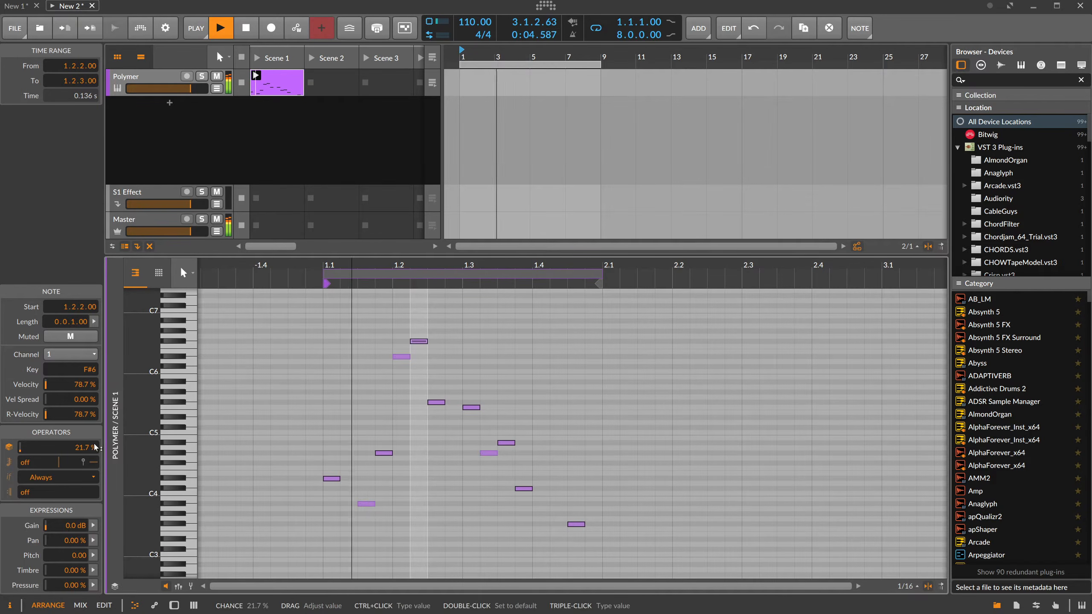
{"action": "left_click", "coordinate": [383, 432]}
{"action": "left_click", "coordinate": [365, 503]}
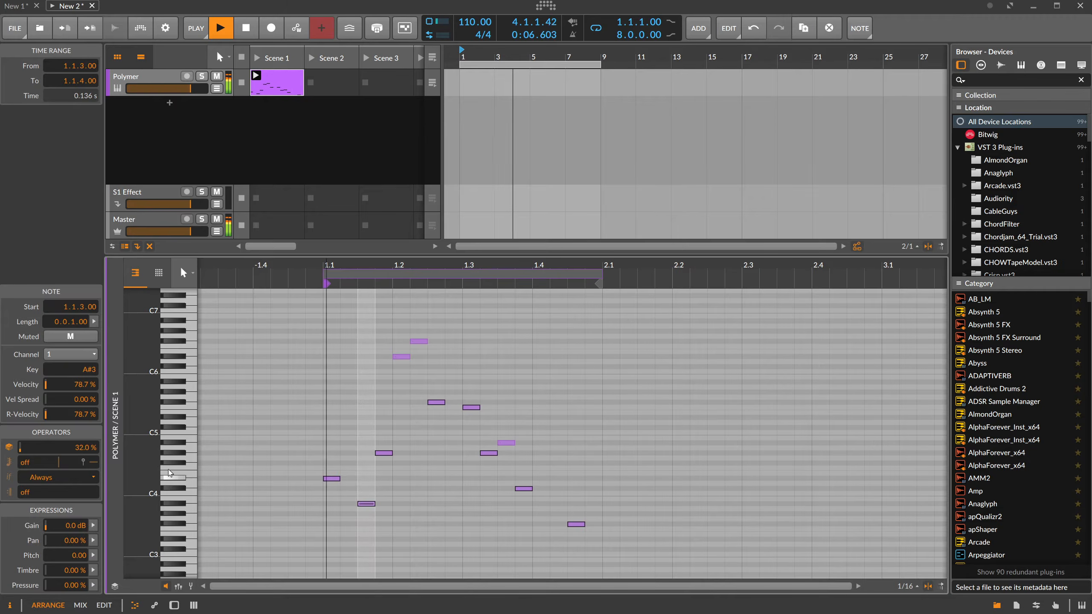
Show the Polymer track's devices, set the synth's voice level to -0.5 dB and fine-tune its output level.
{"action": "double_click", "coordinate": [146, 81]}
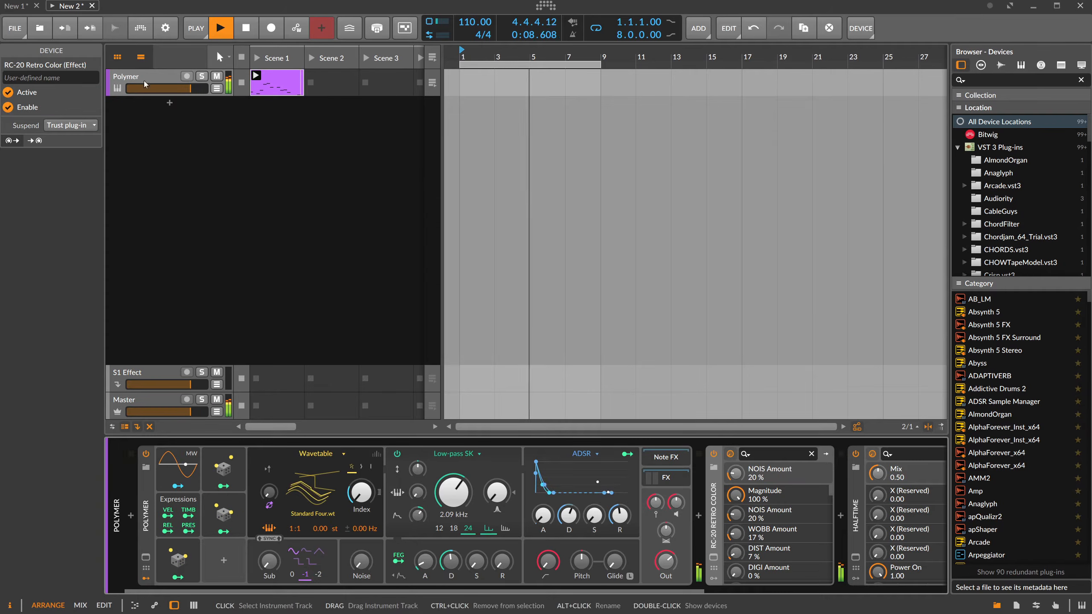
{"action": "left_click", "coordinate": [676, 503]}
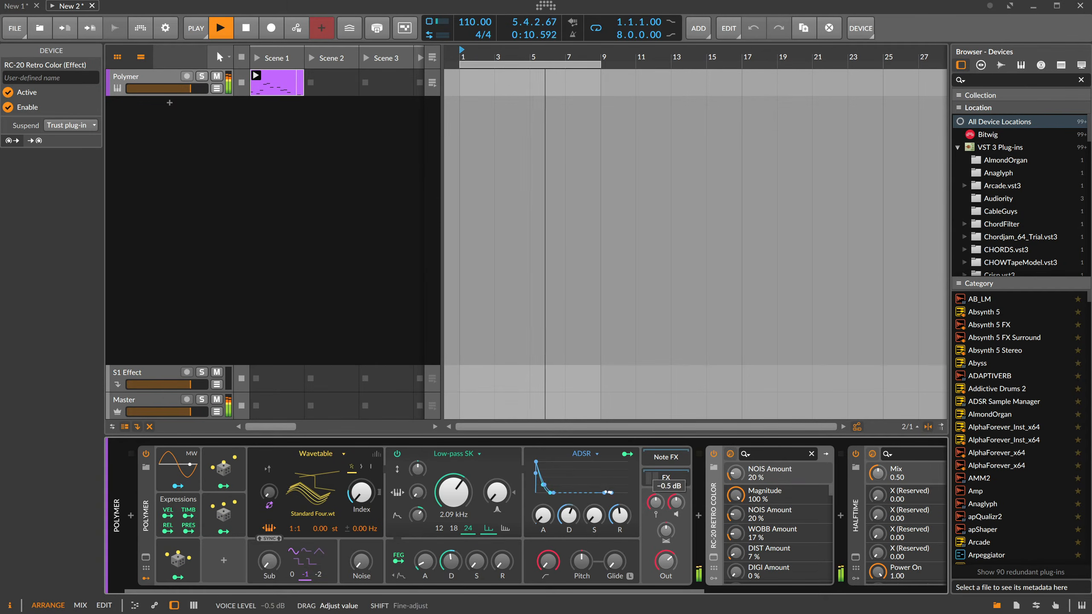
{"action": "left_click", "coordinate": [666, 561]}
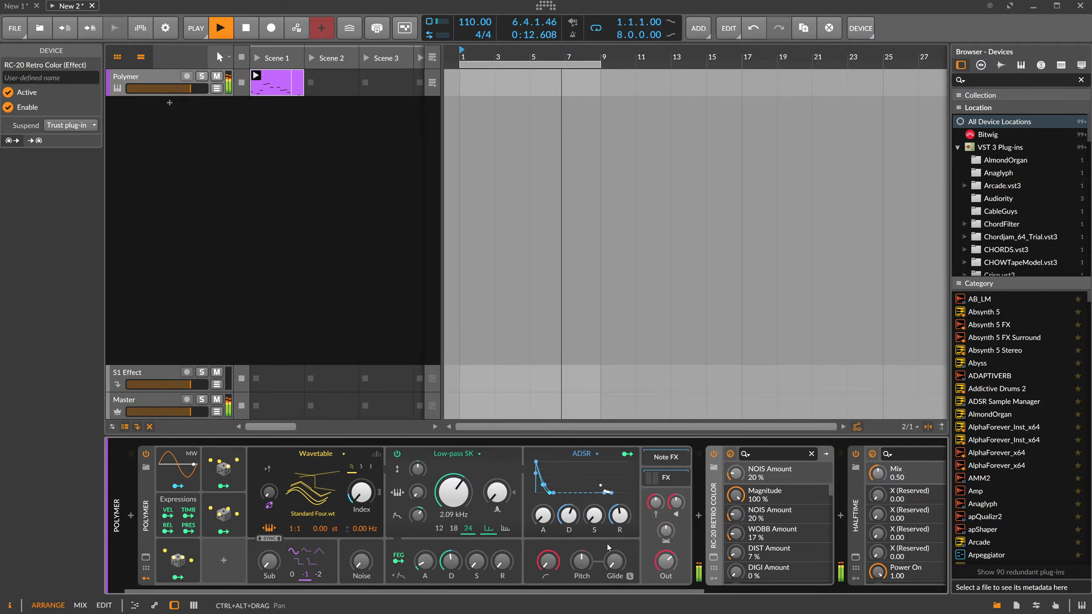
{"action": "left_click_drag", "start_coordinate": [568, 586], "coordinate": [815, 586]}
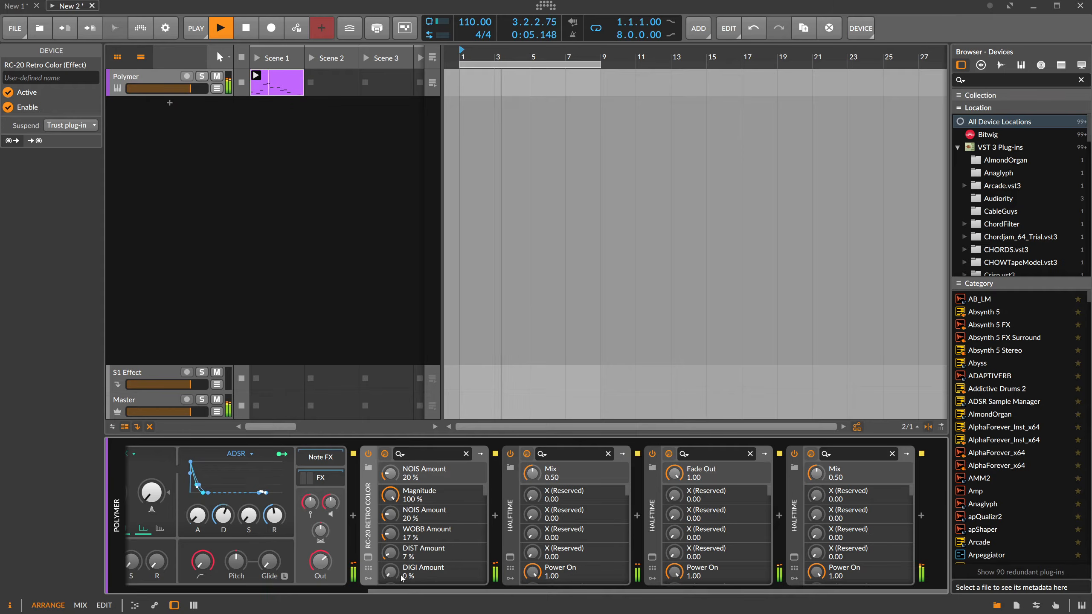
{"action": "left_click_drag", "start_coordinate": [408, 592], "coordinate": [164, 591]}
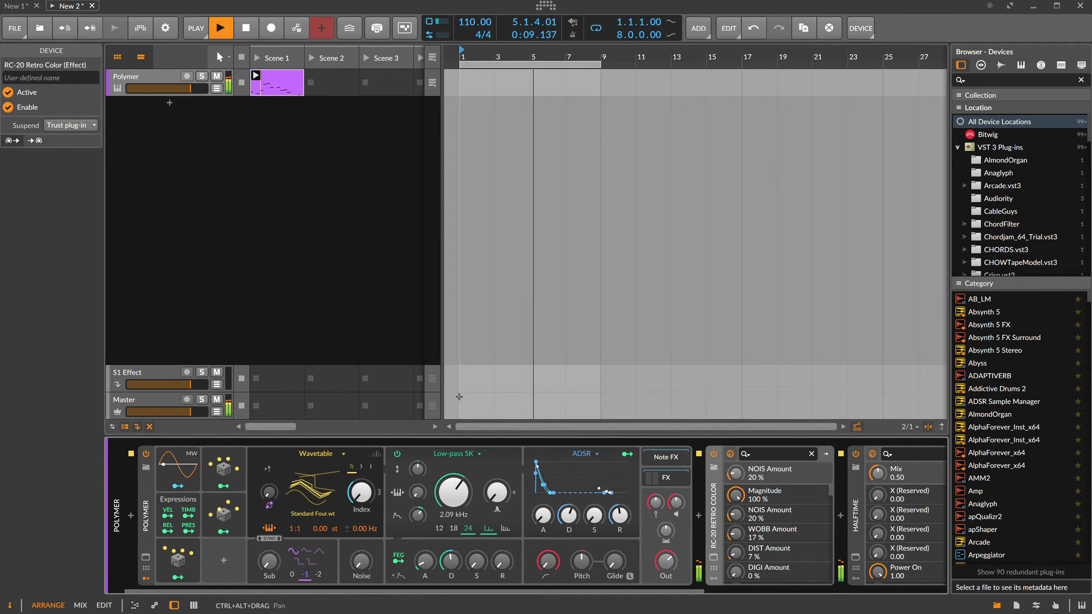
Add a new instrument track below Polymer with the XO drum plug-in.
{"action": "left_click", "coordinate": [378, 326]}
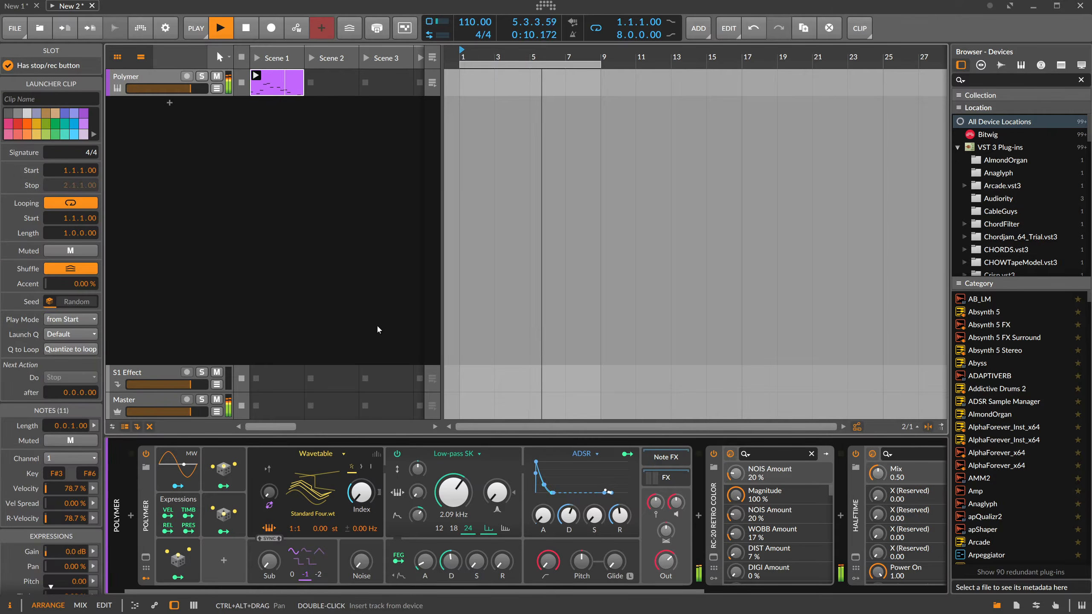
{"action": "left_click", "coordinate": [169, 103]}
{"action": "type", "text": "xo"}
{"action": "key", "text": "Return"}
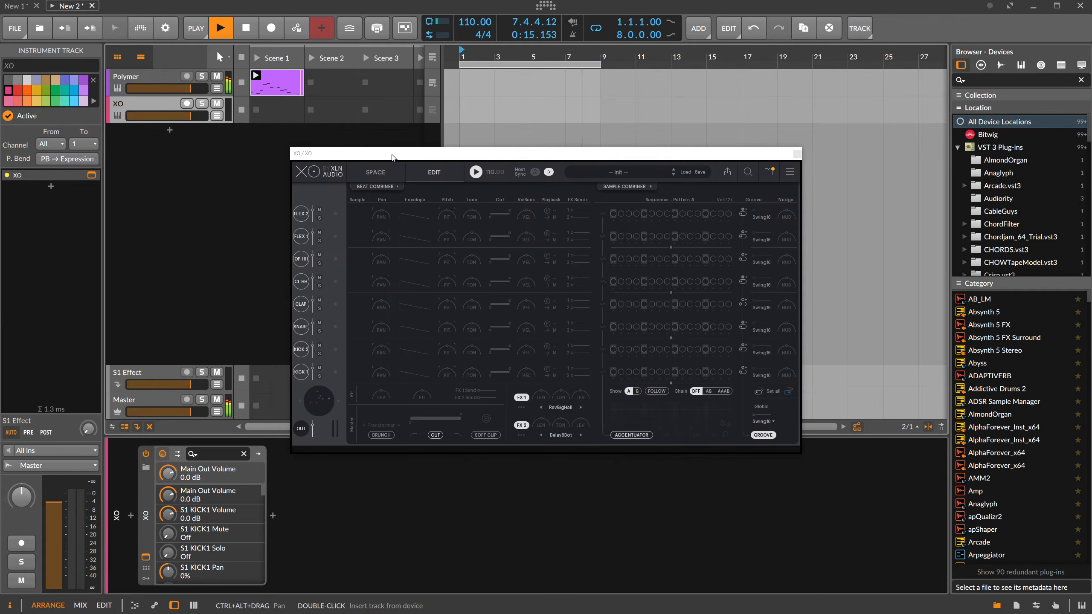
Audition samples in XO's sample space and assign one each to Kick 1, Snare and Clap.
{"action": "left_click", "coordinate": [330, 184]}
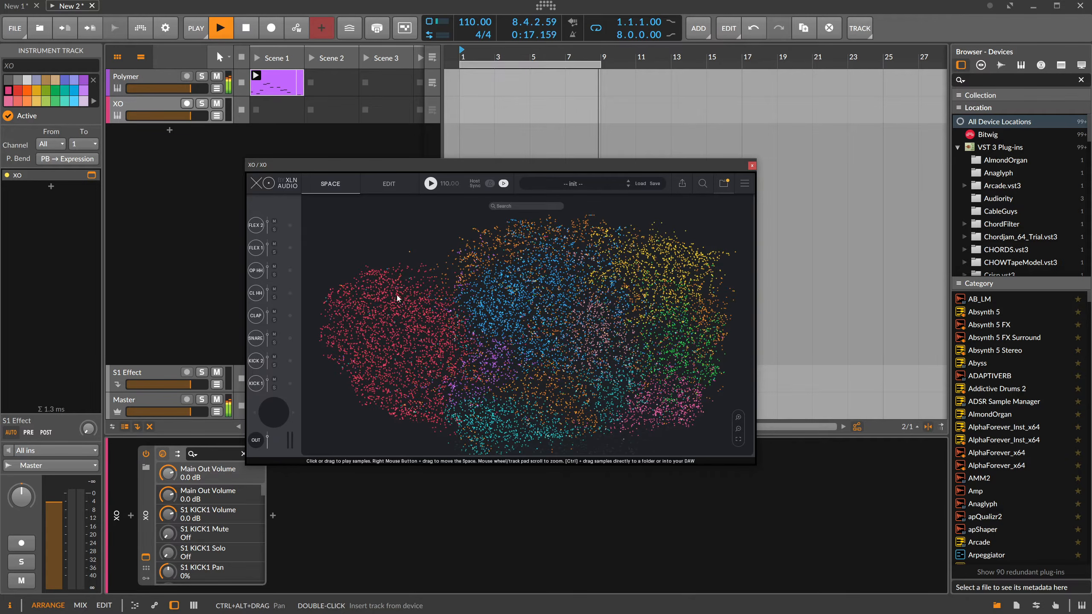
{"action": "left_click", "coordinate": [380, 284]}
{"action": "left_click", "coordinate": [363, 287]}
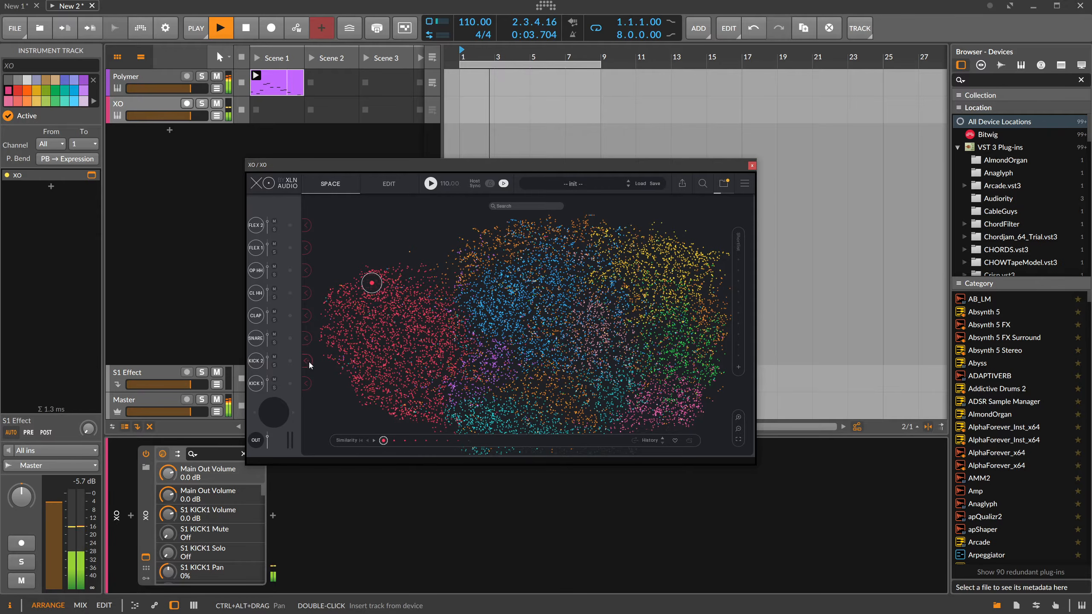
{"action": "left_click", "coordinate": [554, 299]}
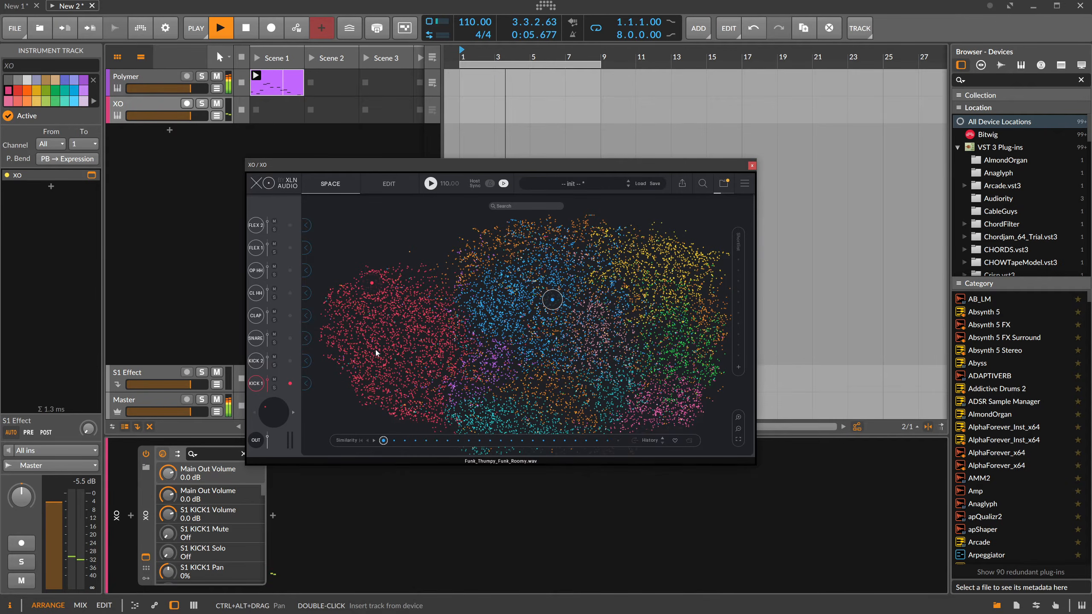
{"action": "left_click", "coordinate": [312, 342]}
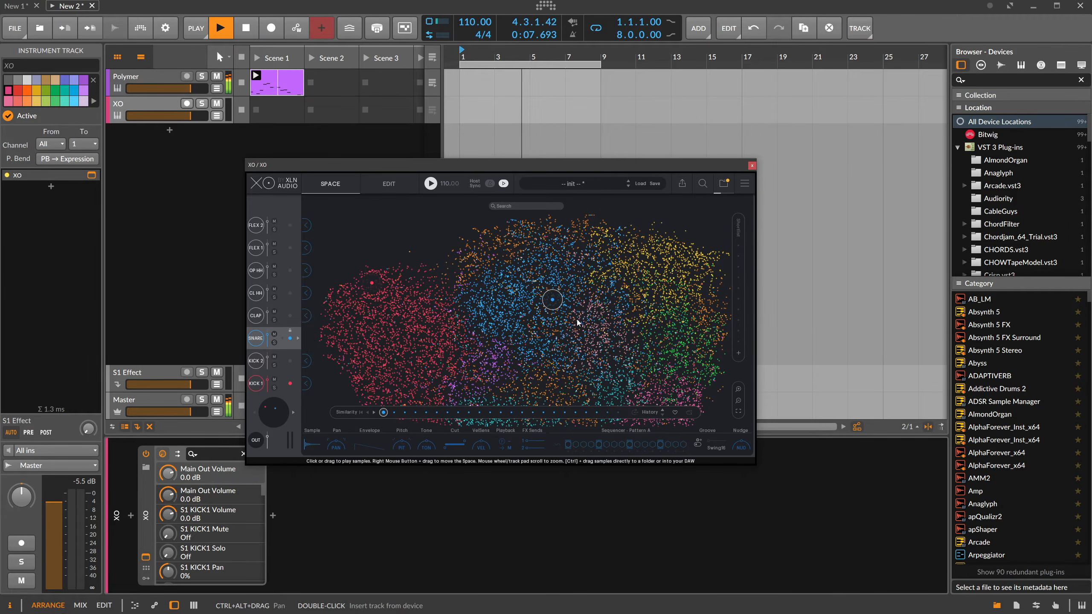
{"action": "left_click", "coordinate": [593, 306]}
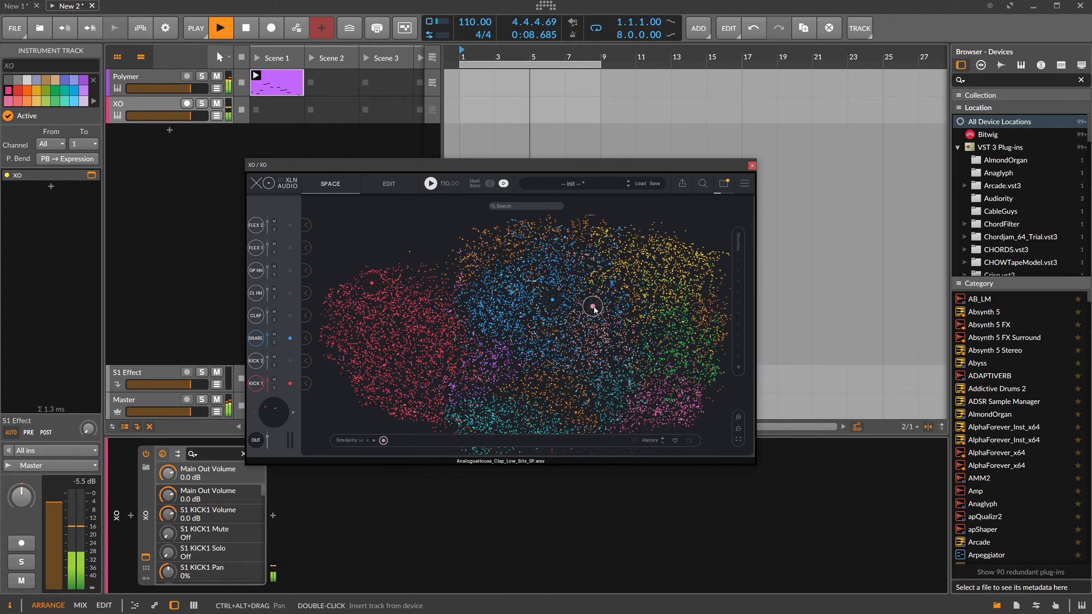
{"action": "left_click", "coordinate": [311, 316]}
Assign hi-hat samples from the yellow region of the sample space to the closed hat, open hat, Flex 1 and Flex 2 slots.
{"action": "left_click", "coordinate": [697, 249]}
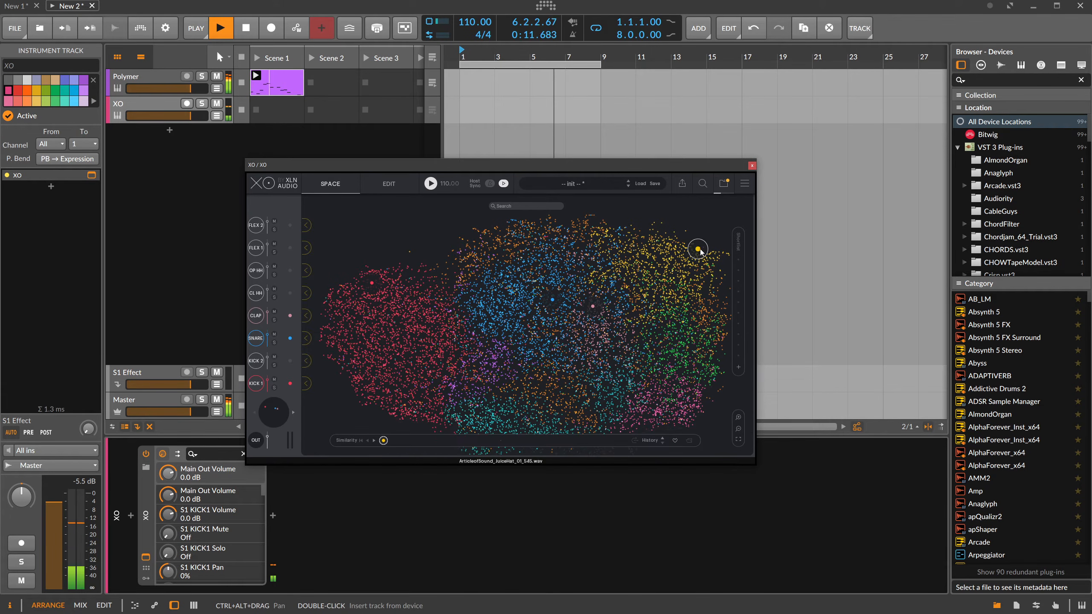
{"action": "left_click", "coordinate": [312, 294]}
{"action": "left_click", "coordinate": [680, 247]}
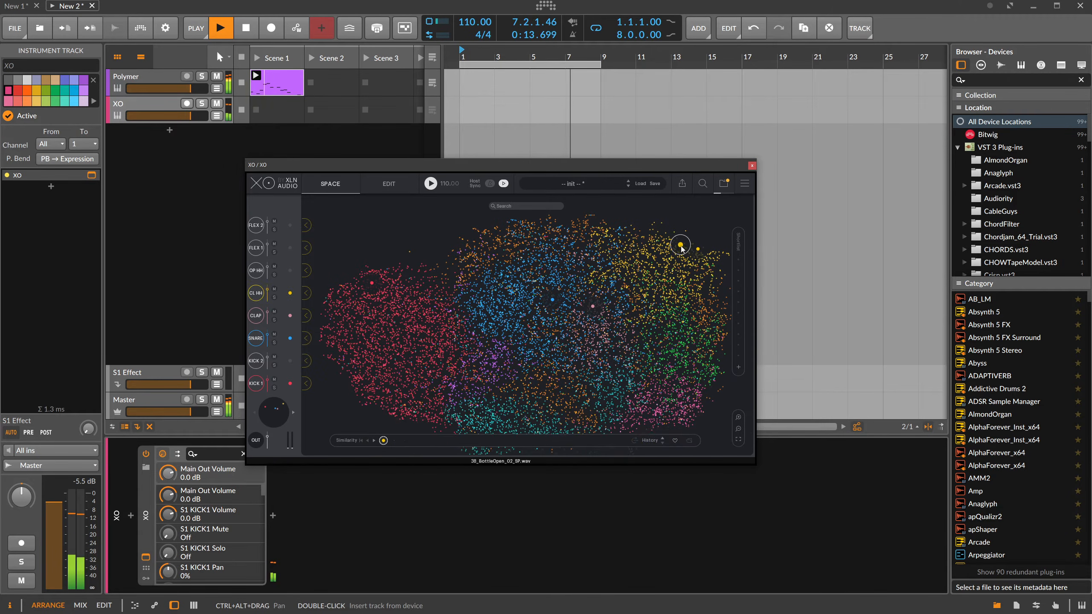
{"action": "left_click", "coordinate": [312, 270]}
{"action": "left_click", "coordinate": [708, 255]}
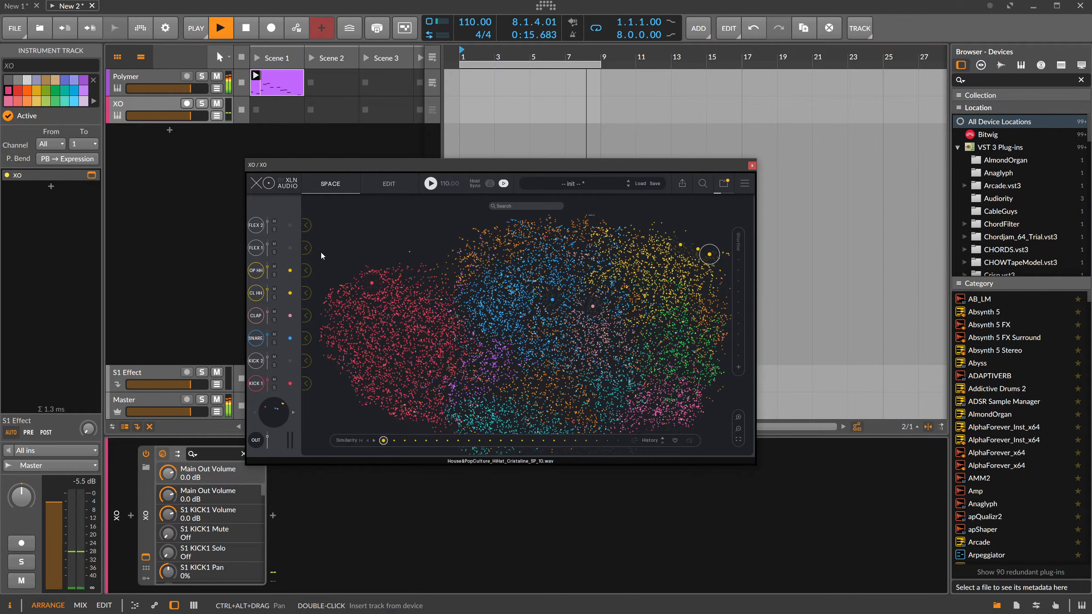
{"action": "left_click", "coordinate": [306, 248]}
{"action": "left_click", "coordinate": [707, 265]}
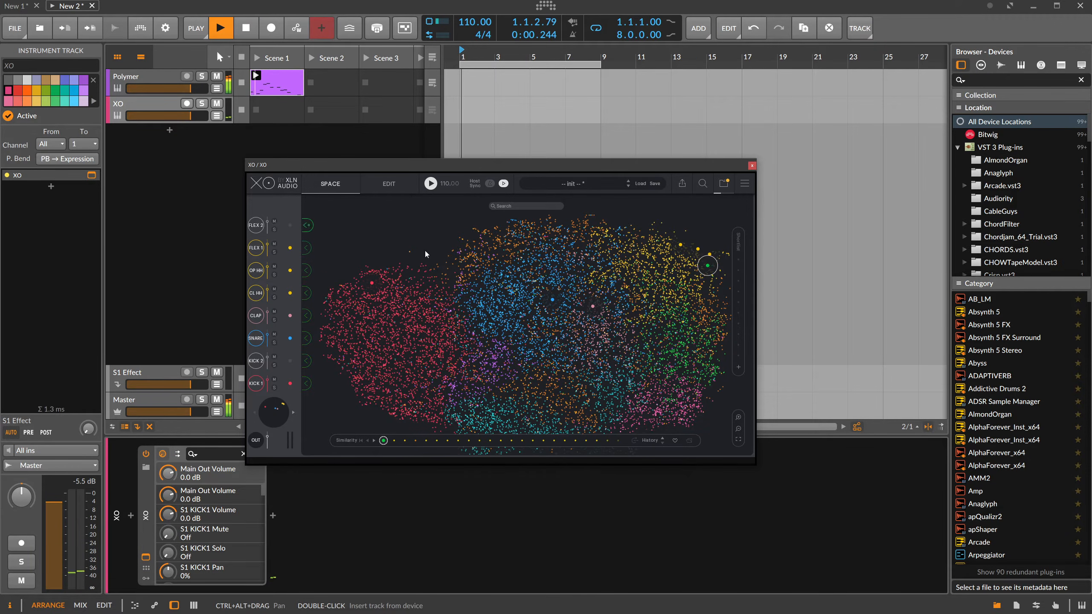
{"action": "left_click", "coordinate": [690, 257]}
{"action": "left_click", "coordinate": [312, 224]}
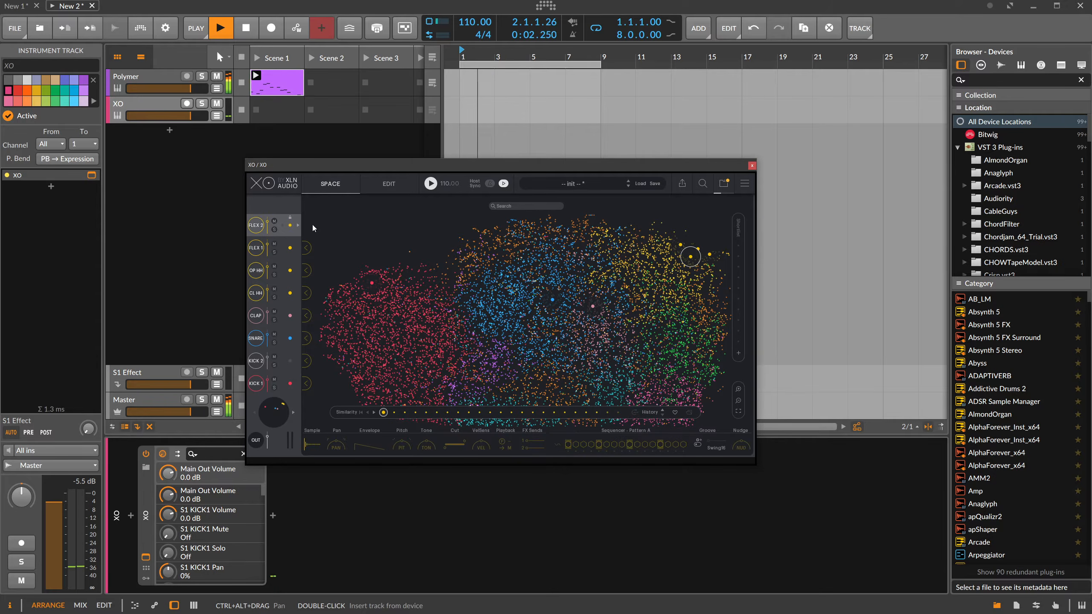
Program Kick 1 on steps 1 and 8 and Snare and Clap on step 9 of XO's pattern A.
{"action": "left_click", "coordinate": [386, 185]}
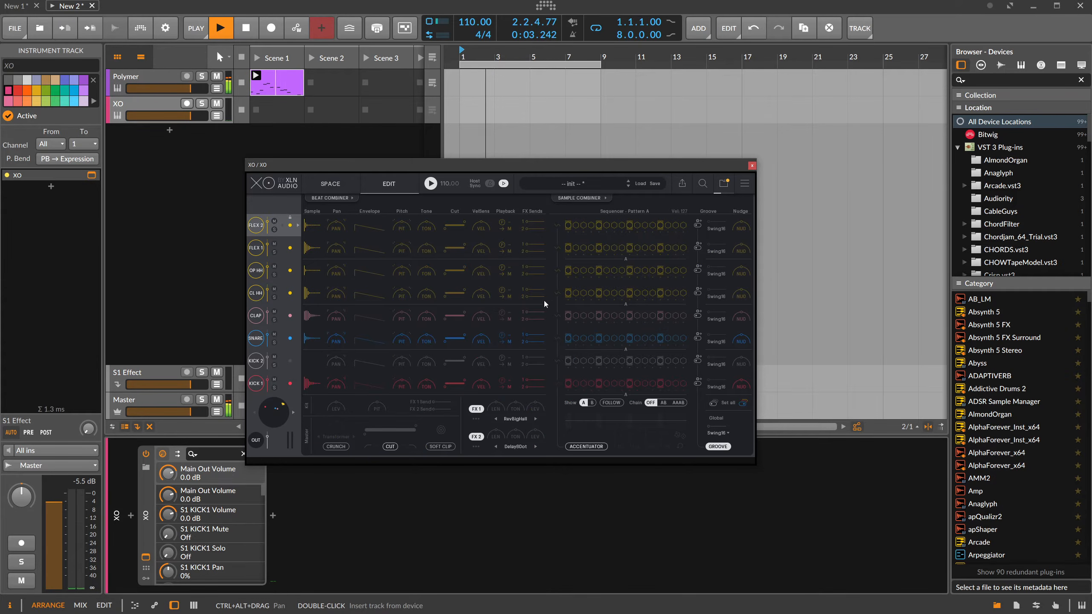
{"action": "left_click", "coordinate": [621, 383]}
{"action": "left_click", "coordinate": [629, 339]}
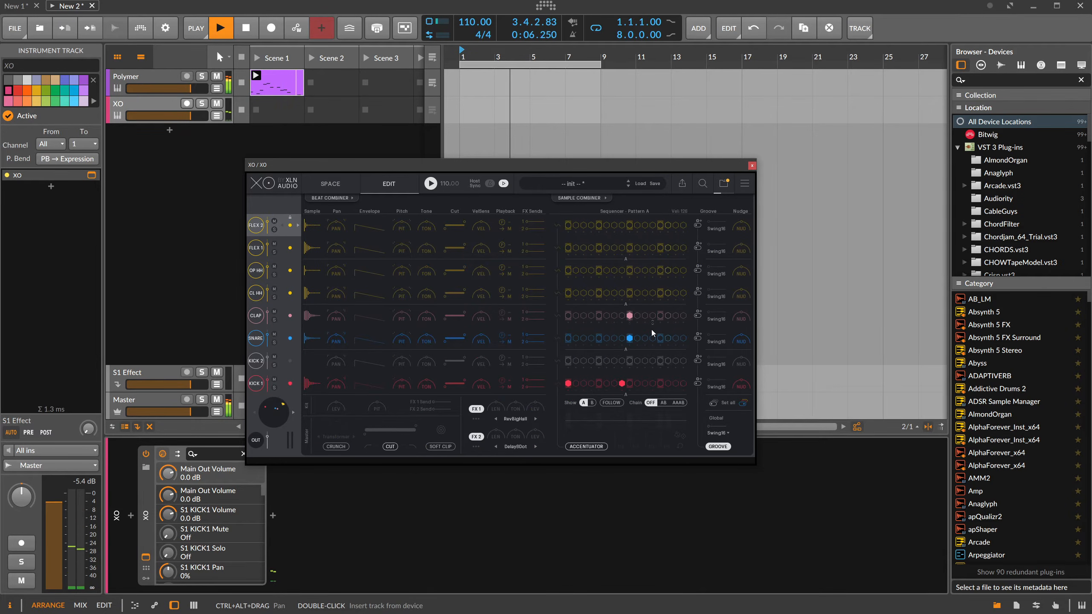
Add the closed hat on step 7, the open hat on step 6 and Flex 1 on step 8 of the pattern.
{"action": "left_click", "coordinate": [614, 293]}
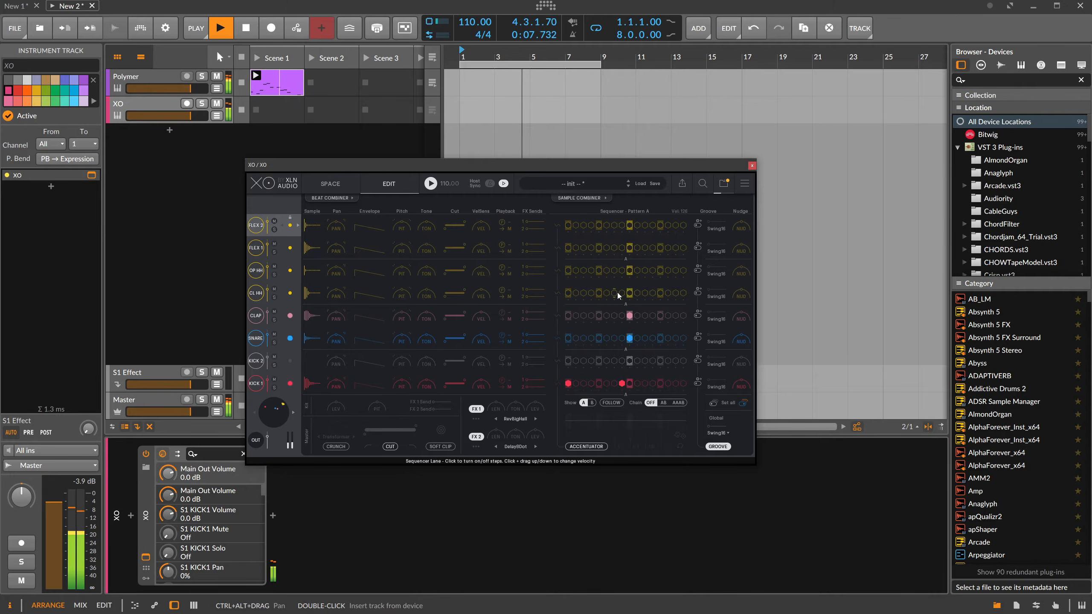
{"action": "left_click", "coordinate": [607, 270]}
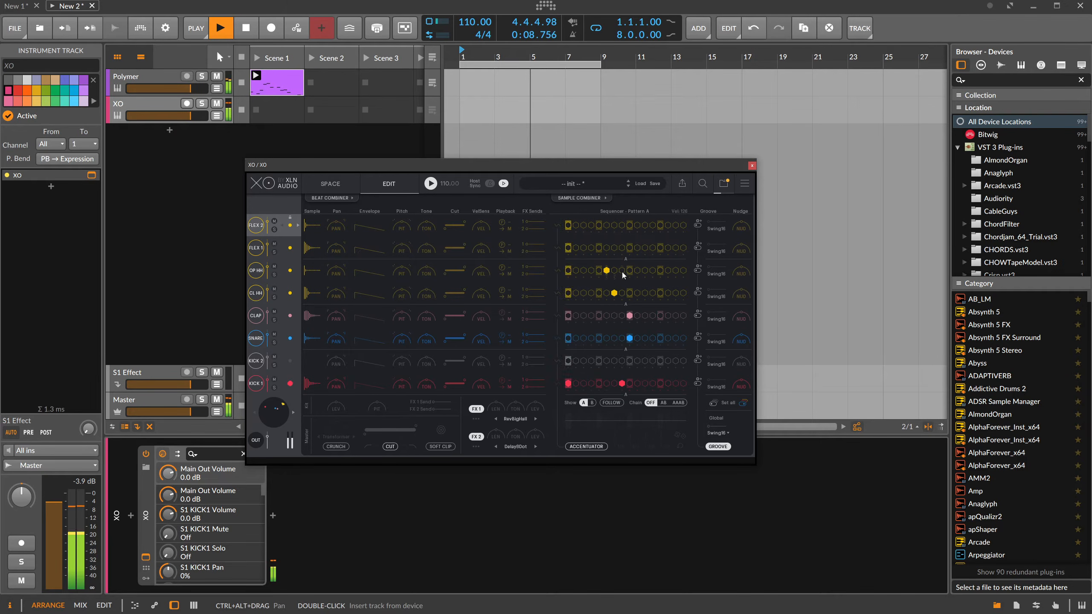
{"action": "left_click", "coordinate": [621, 248]}
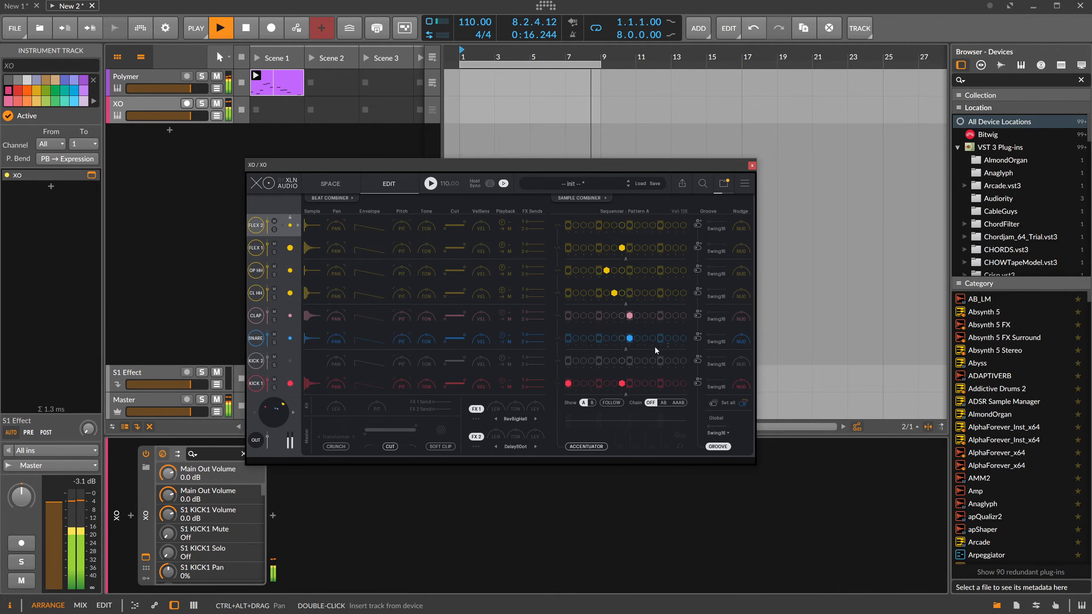
Audition samples along the upper edge of the sample space for Kick 2 and load an orange one into the slot.
{"action": "left_click", "coordinate": [291, 360]}
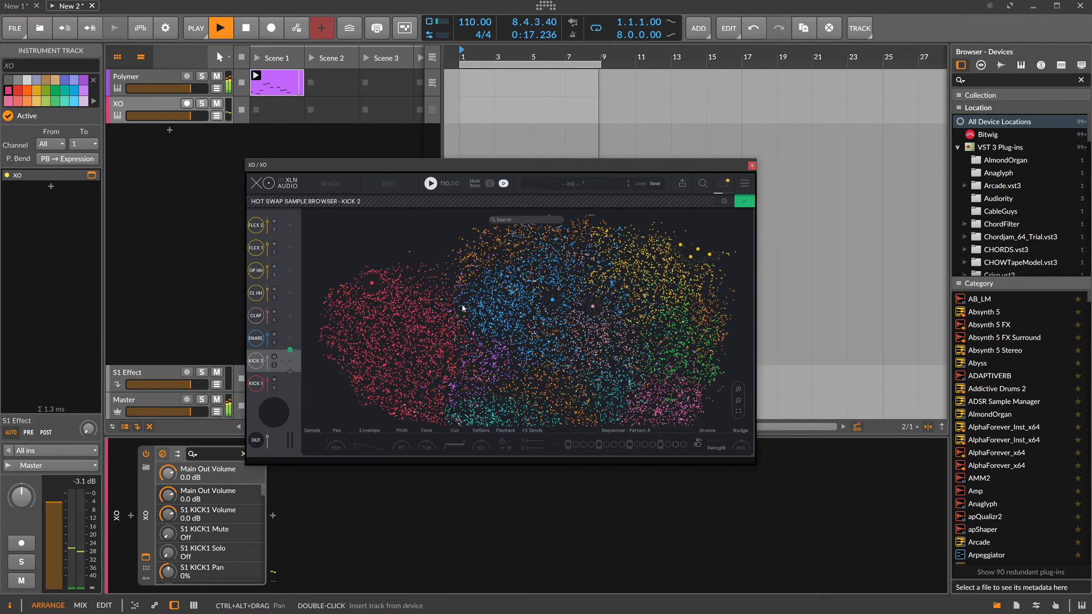
{"action": "left_click", "coordinate": [630, 234]}
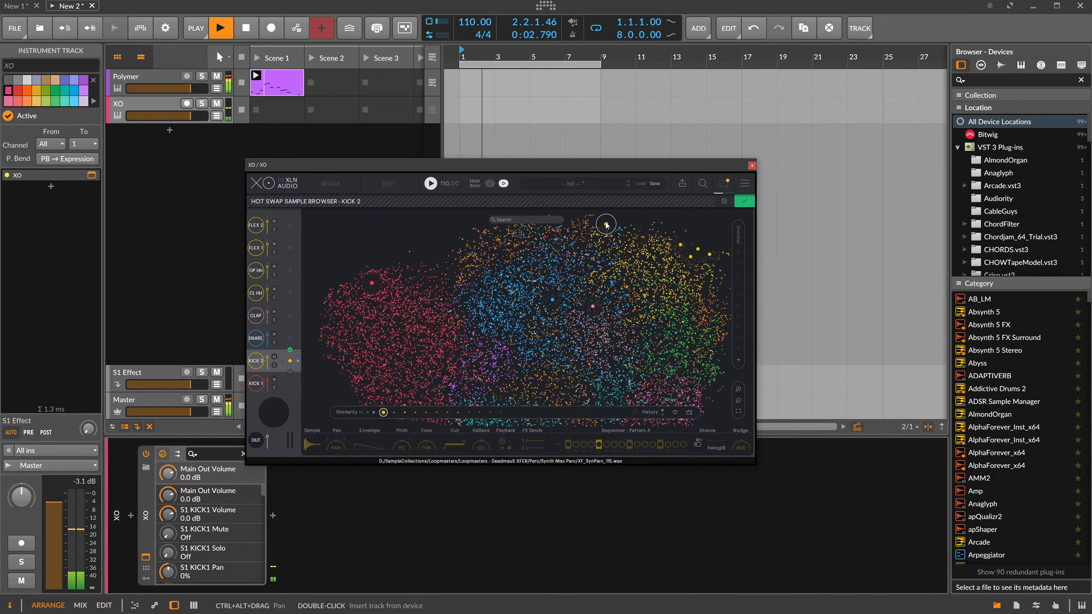
{"action": "left_click", "coordinate": [586, 217]}
{"action": "left_click", "coordinate": [742, 201]}
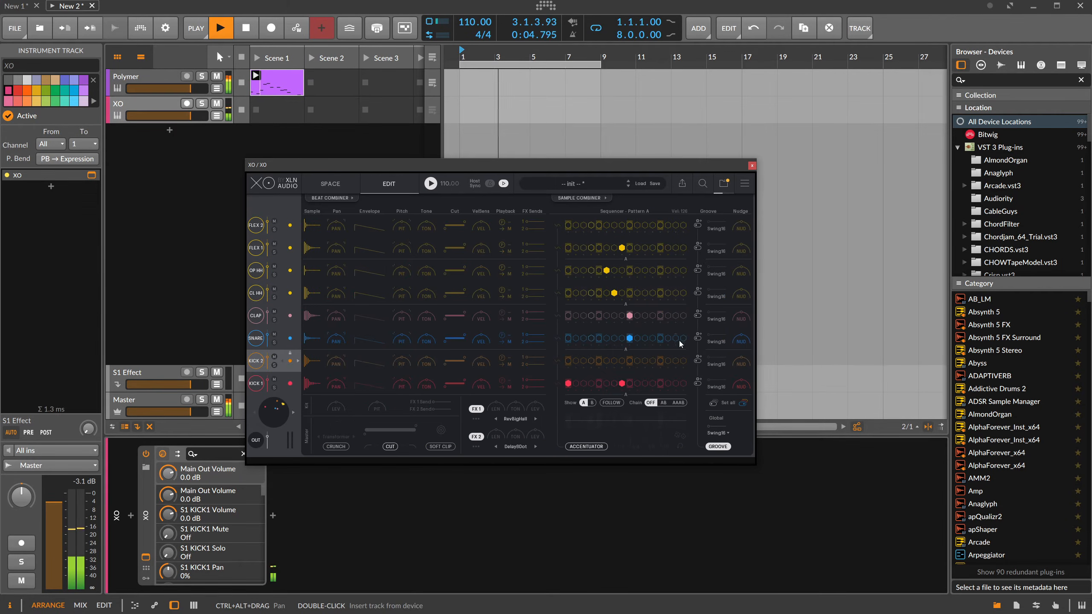
Add Kick 2 on step 15 and replace Kick 1's hit on step 8 with hits on steps 4 and 7.
{"action": "left_click", "coordinate": [671, 362]}
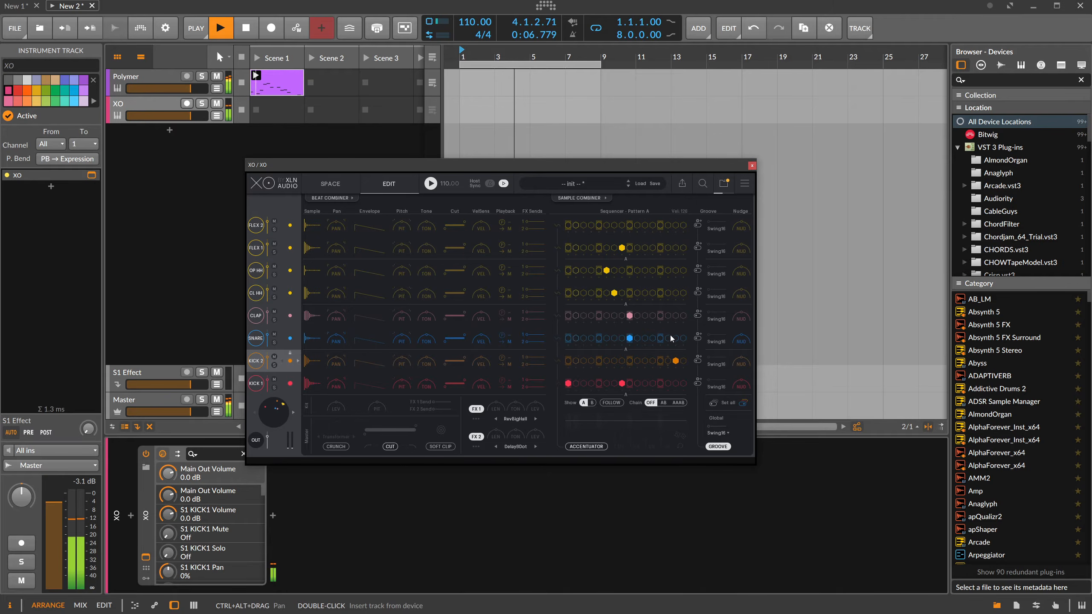
{"action": "left_click", "coordinate": [622, 383]}
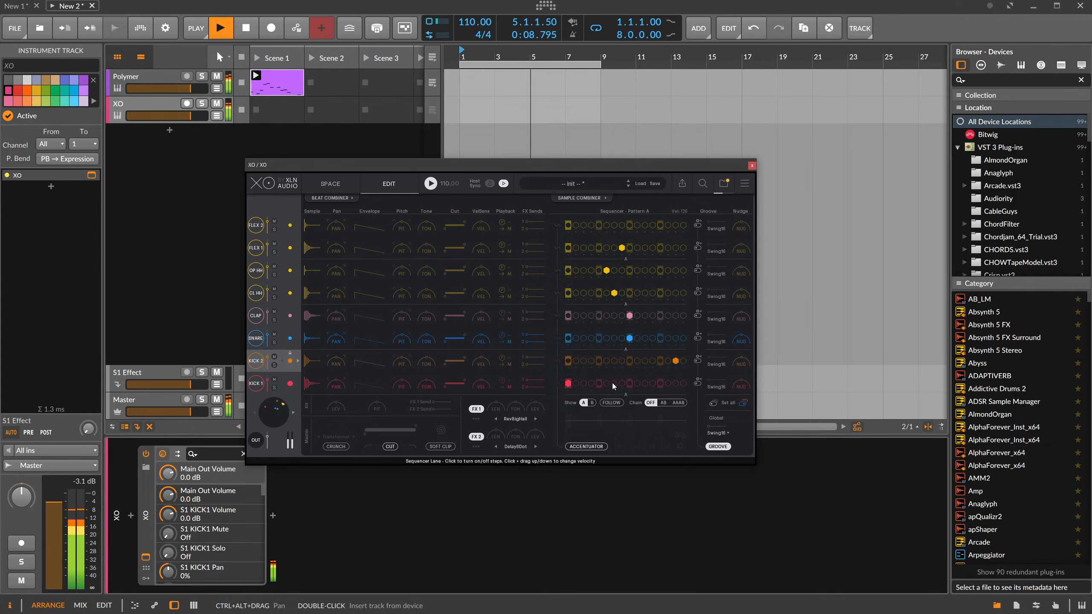
{"action": "left_click", "coordinate": [612, 383]}
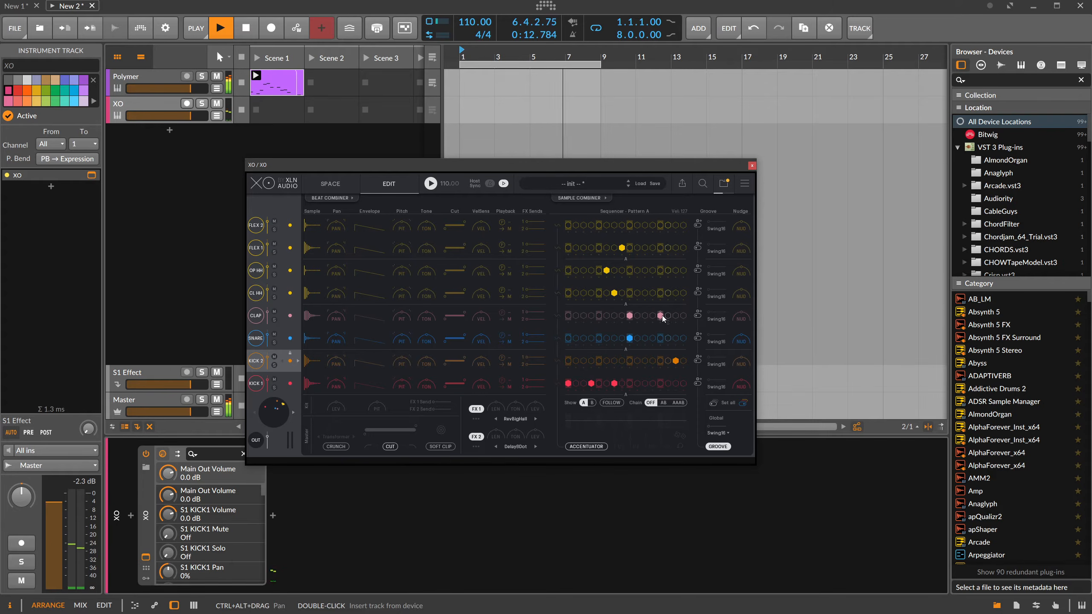
Add hits for the closed hat on step 14, Flex 1 on step 13 and Flex 2 on step 12.
{"action": "left_click", "coordinate": [652, 293]}
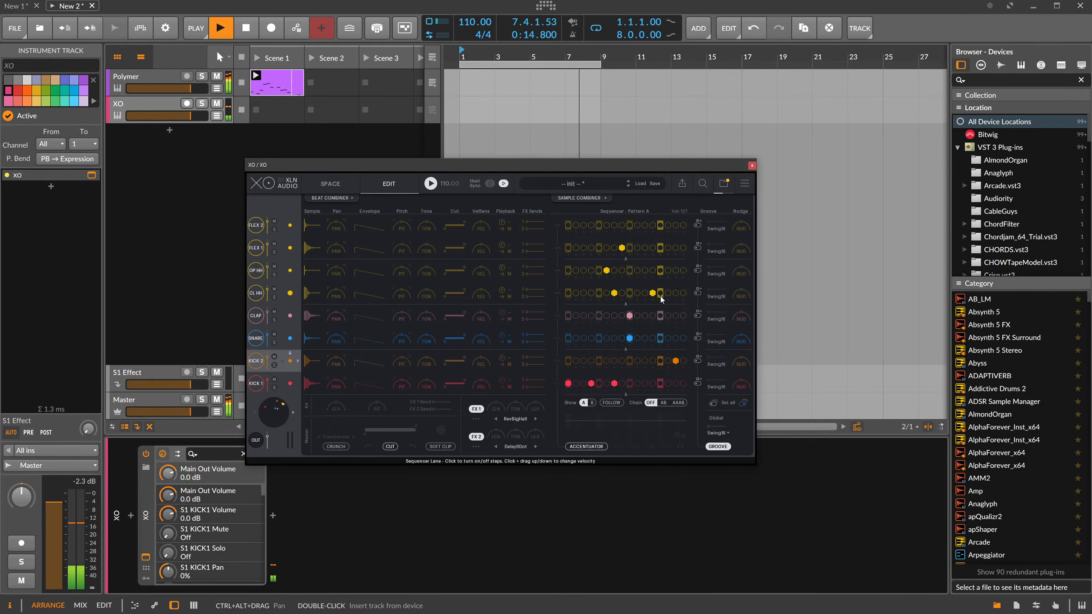
{"action": "left_click", "coordinate": [652, 293]}
{"action": "left_click", "coordinate": [668, 294]}
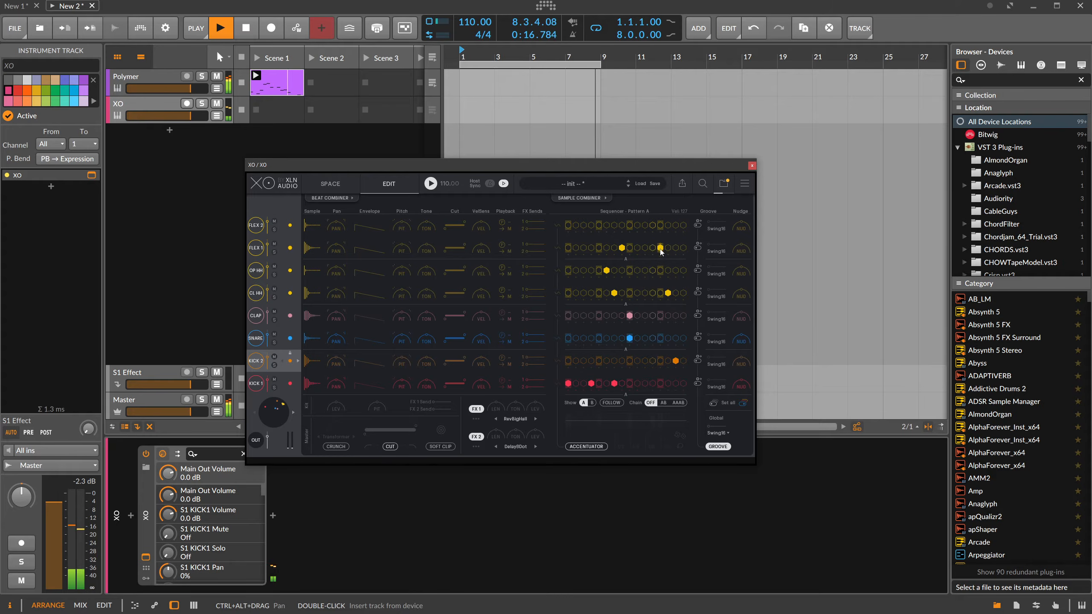
{"action": "left_click", "coordinate": [654, 225]}
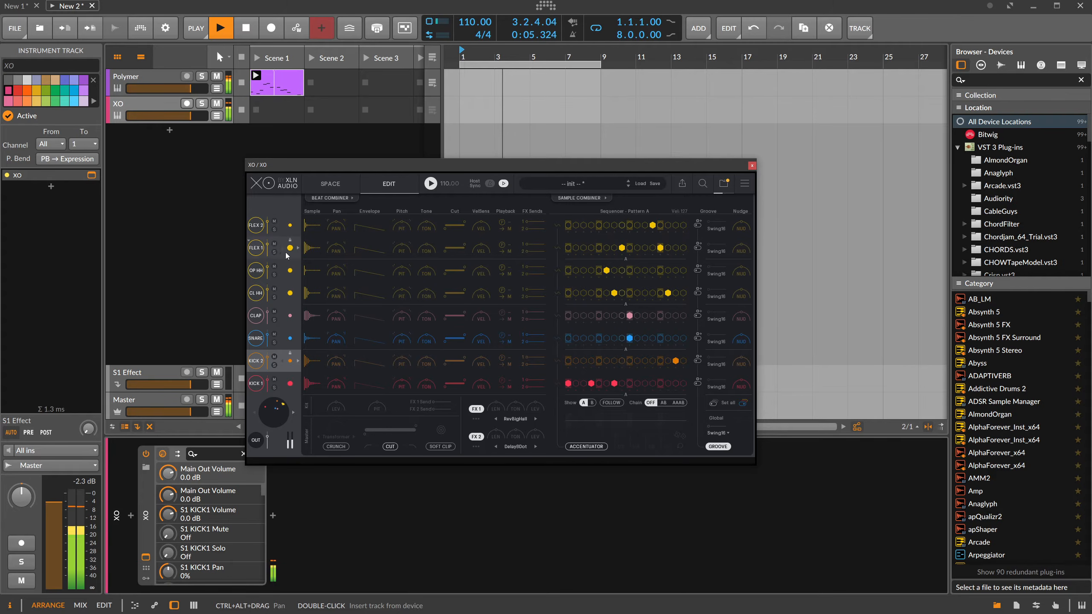
Set Flex 1's envelope decay to 80%, and apply soft clipping with a 3.0 dB level trim to the kit.
{"action": "left_click_drag", "start_coordinate": [373, 253], "coordinate": [378, 251]}
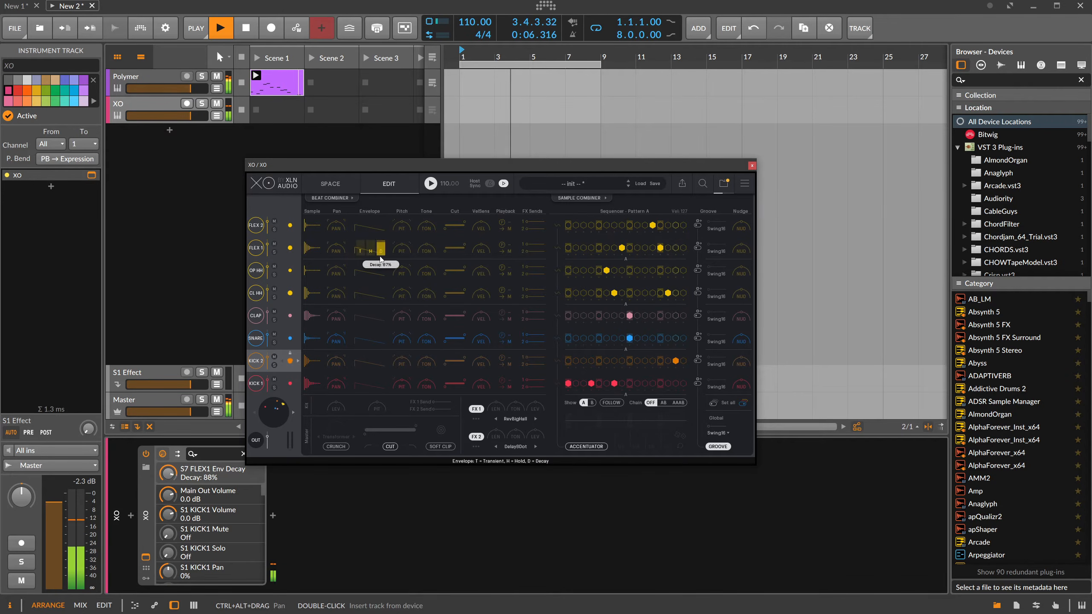
{"action": "left_click", "coordinate": [440, 447]}
{"action": "left_click_drag", "start_coordinate": [336, 408], "coordinate": [337, 401]}
{"action": "left_click", "coordinate": [752, 166]}
Insert a Peak Limiter after XO in the device chain and raise its input gain slightly.
{"action": "left_click", "coordinate": [273, 515]}
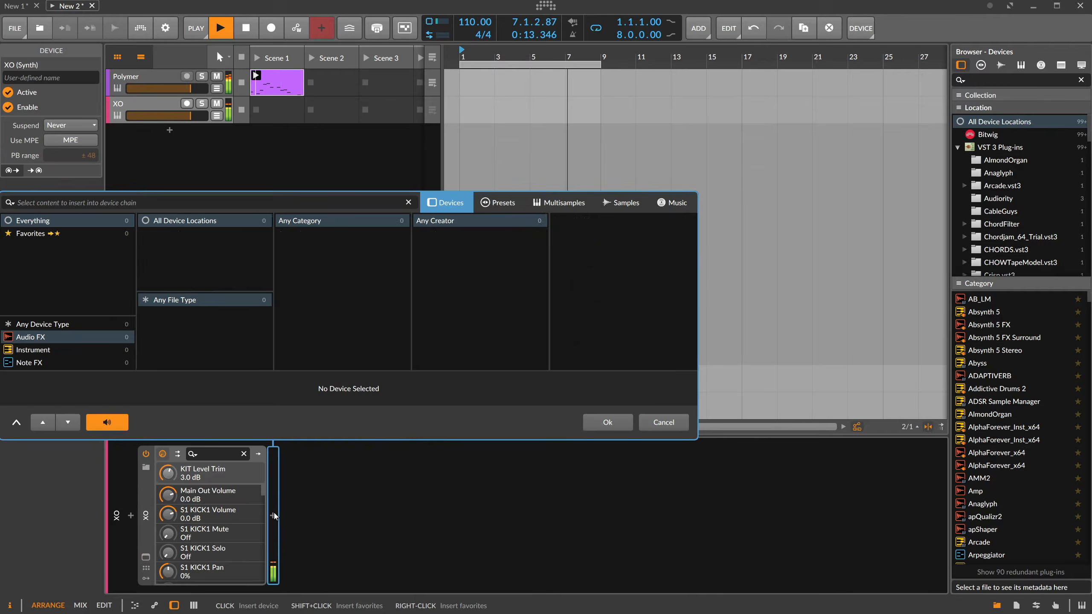
{"action": "type", "text": "peak"}
{"action": "key", "text": "Return"}
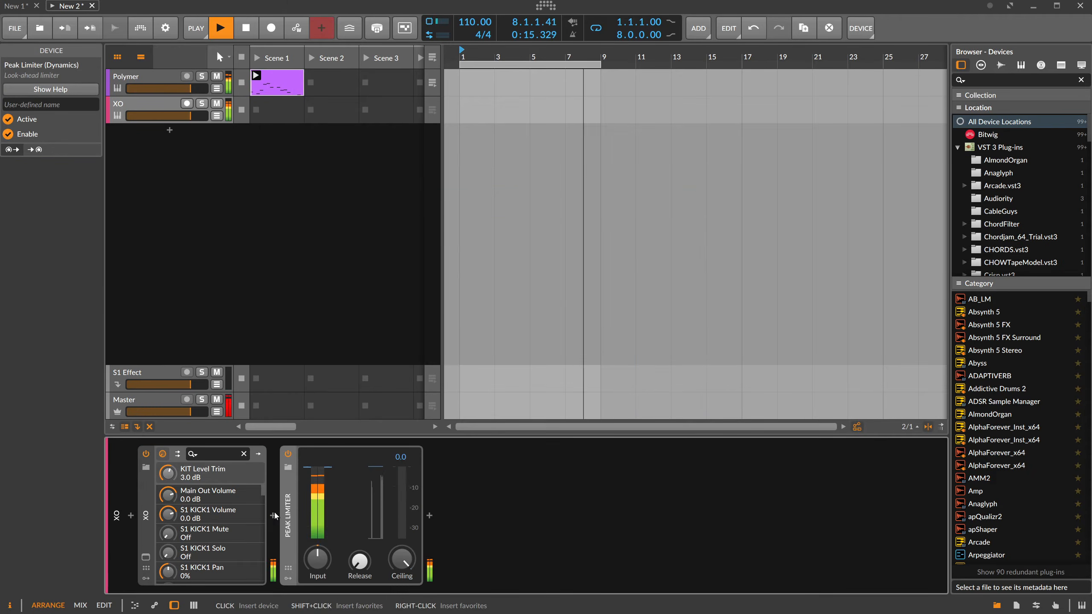
{"action": "left_click_drag", "start_coordinate": [317, 559], "coordinate": [317, 551]}
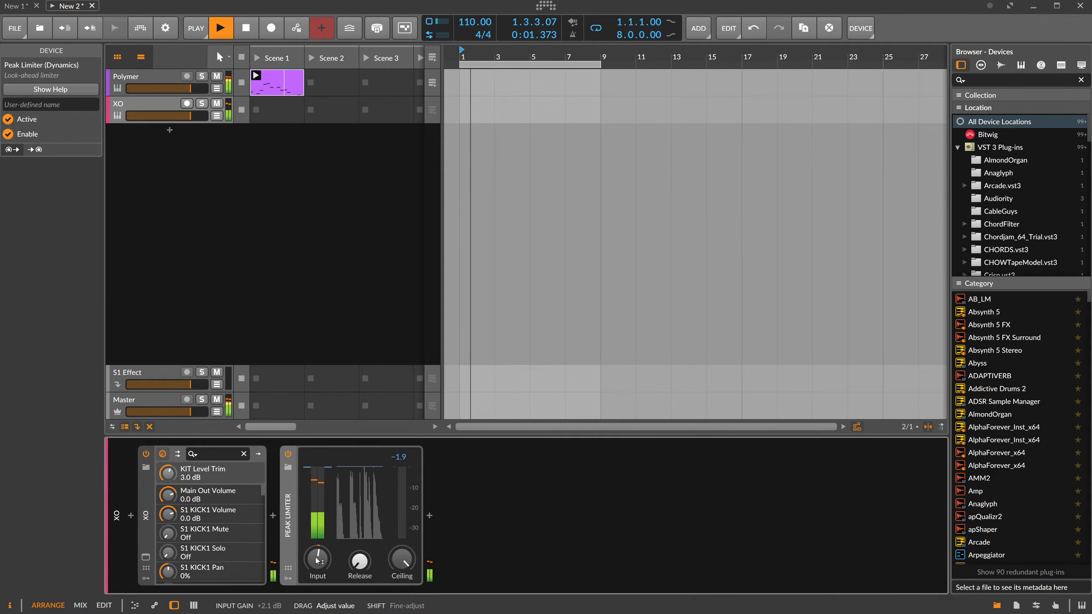
Insert a Peak Limiter on the Master track.
{"action": "left_click", "coordinate": [156, 405]}
{"action": "left_click", "coordinate": [131, 515]}
{"action": "type", "text": "peak"}
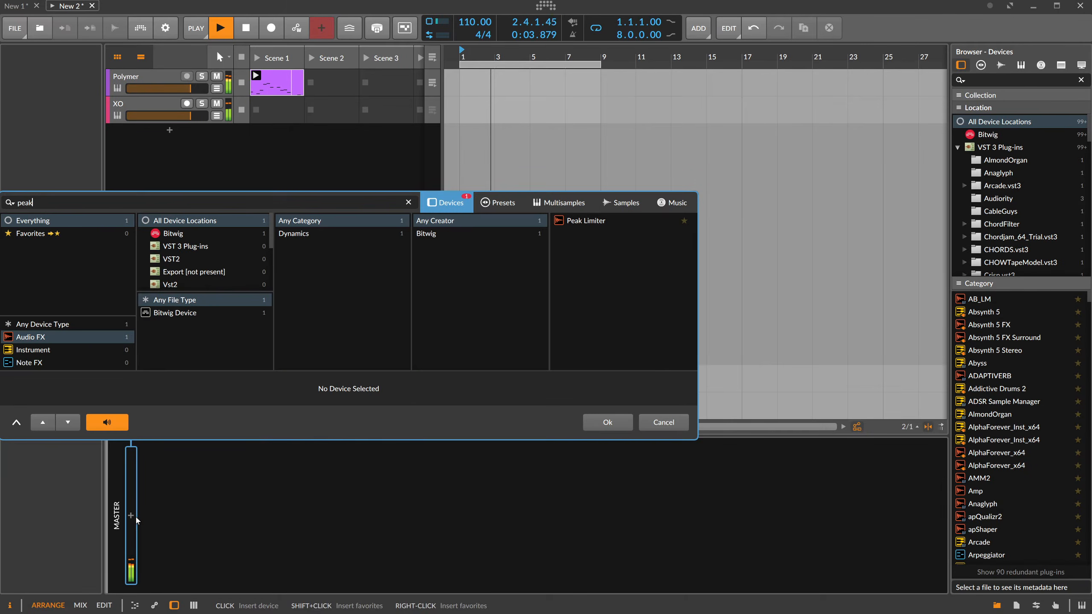
{"action": "key", "text": "Return"}
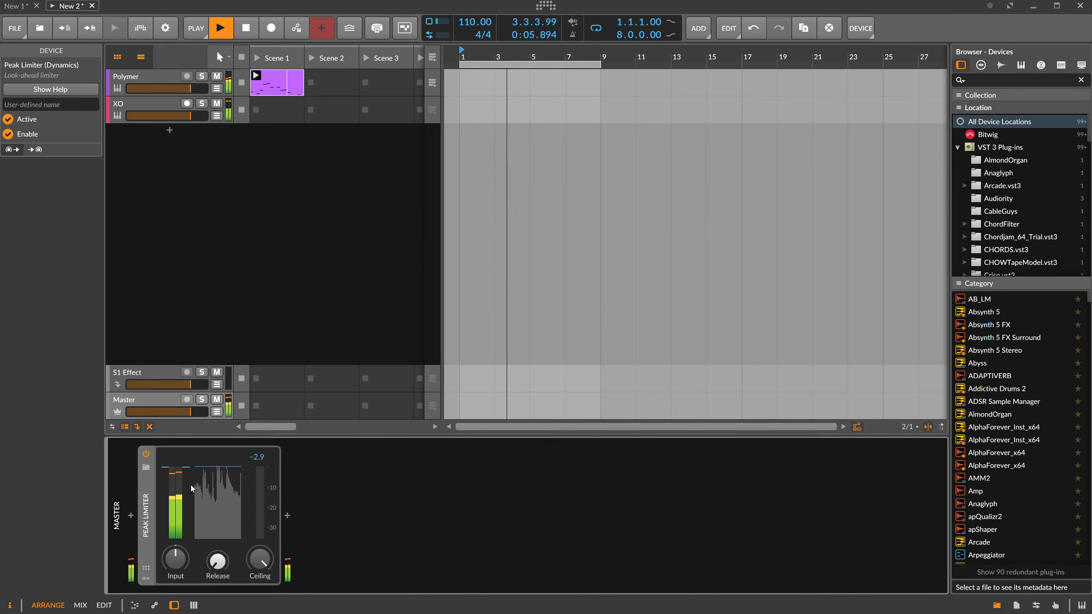
Insert BLEASS Slow Machine between XO and its Peak Limiter and set the slow-down loop size to 3 bars at 100% wet.
{"action": "left_click", "coordinate": [155, 108]}
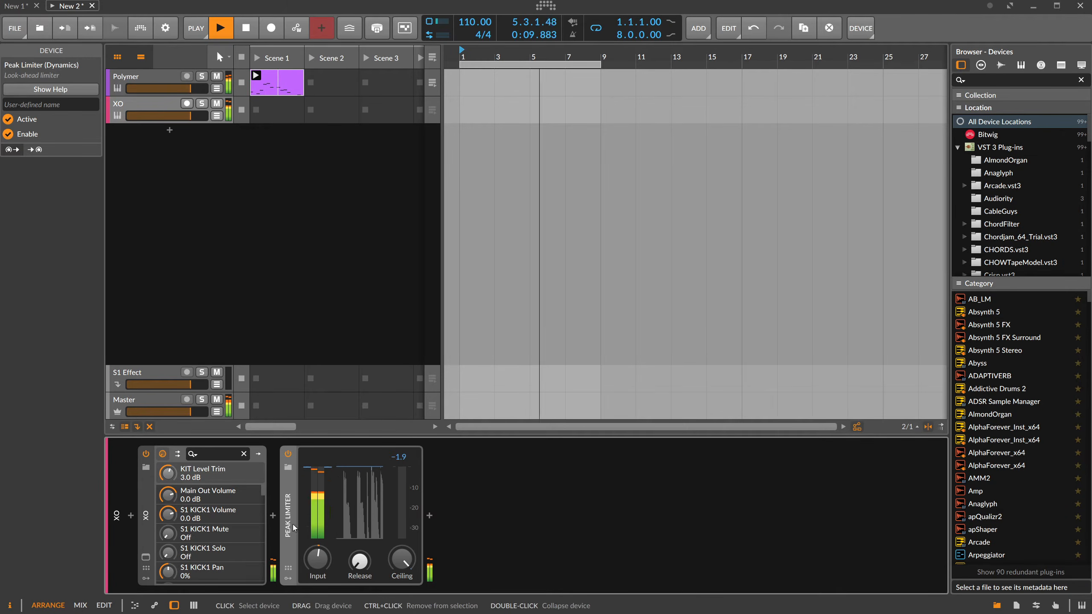
{"action": "left_click", "coordinate": [272, 515]}
{"action": "type", "text": "slow"}
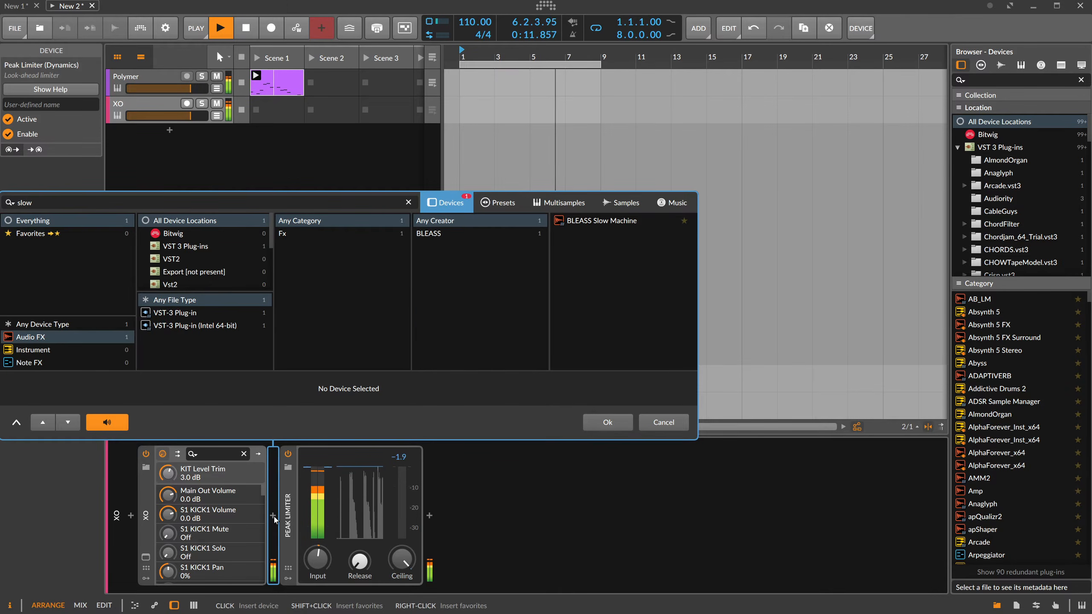
{"action": "key", "text": "Return"}
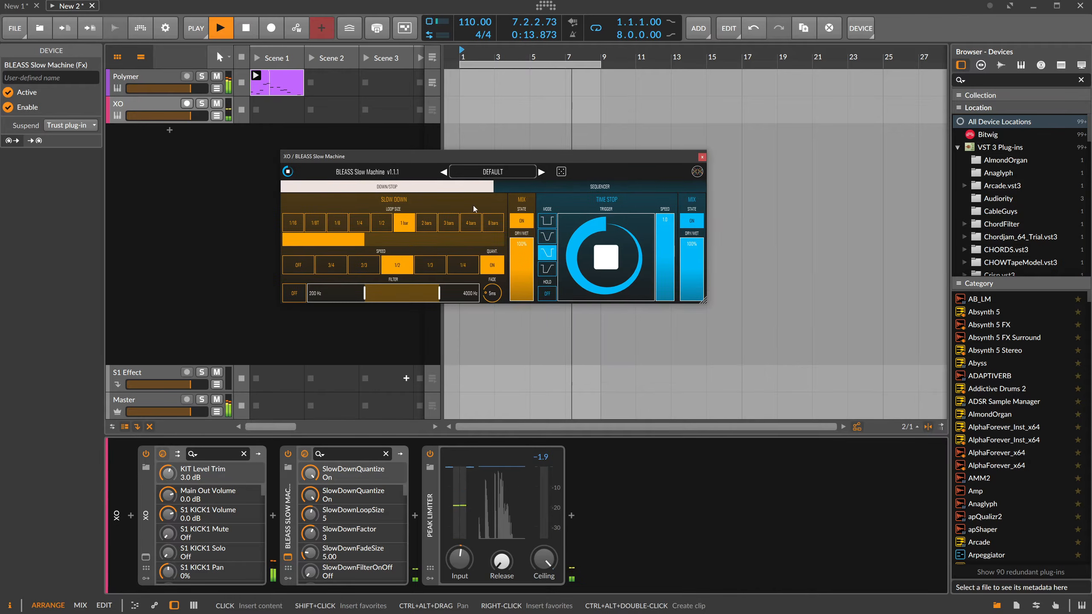
{"action": "left_click", "coordinate": [522, 254]}
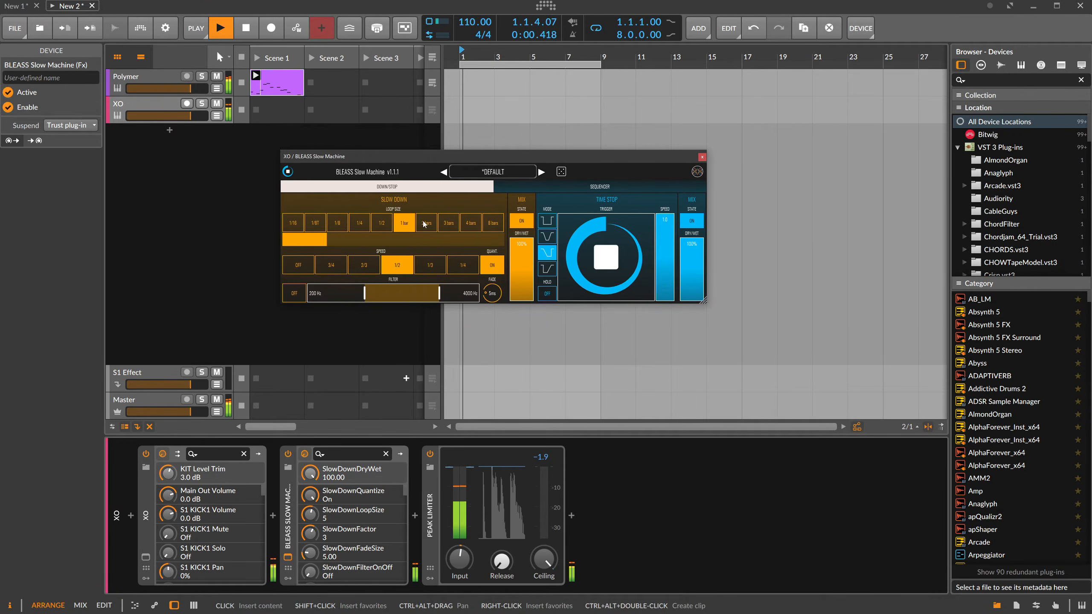
{"action": "left_click", "coordinate": [446, 224]}
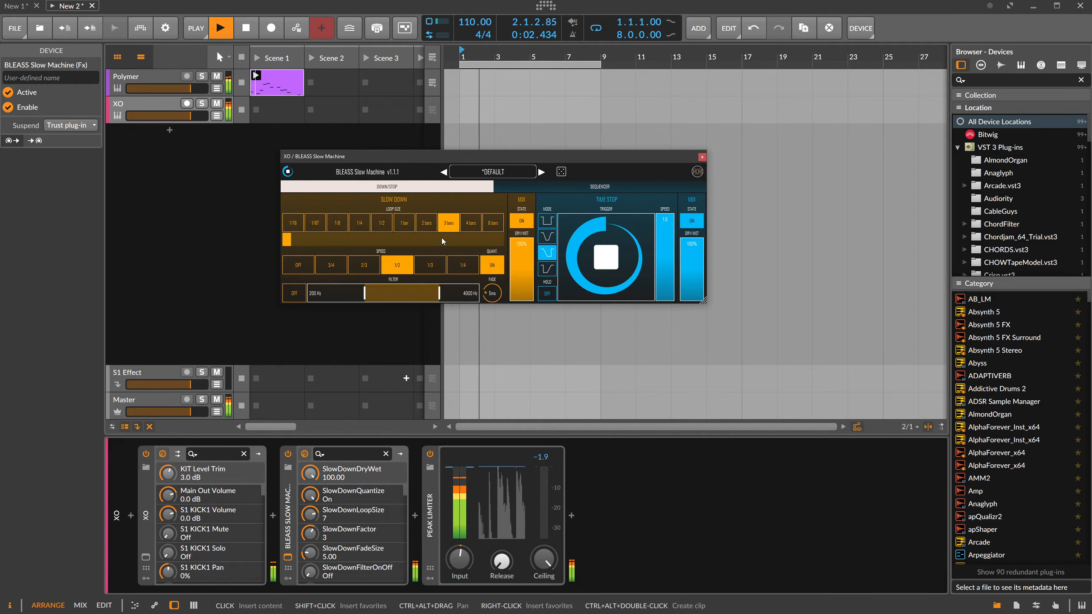
Compare the loop settings of Polymer's first HalfTime with those of Slow Machine and return to the XO track.
{"action": "left_click_drag", "start_coordinate": [440, 161], "coordinate": [613, 185]}
{"action": "left_click", "coordinate": [152, 78]}
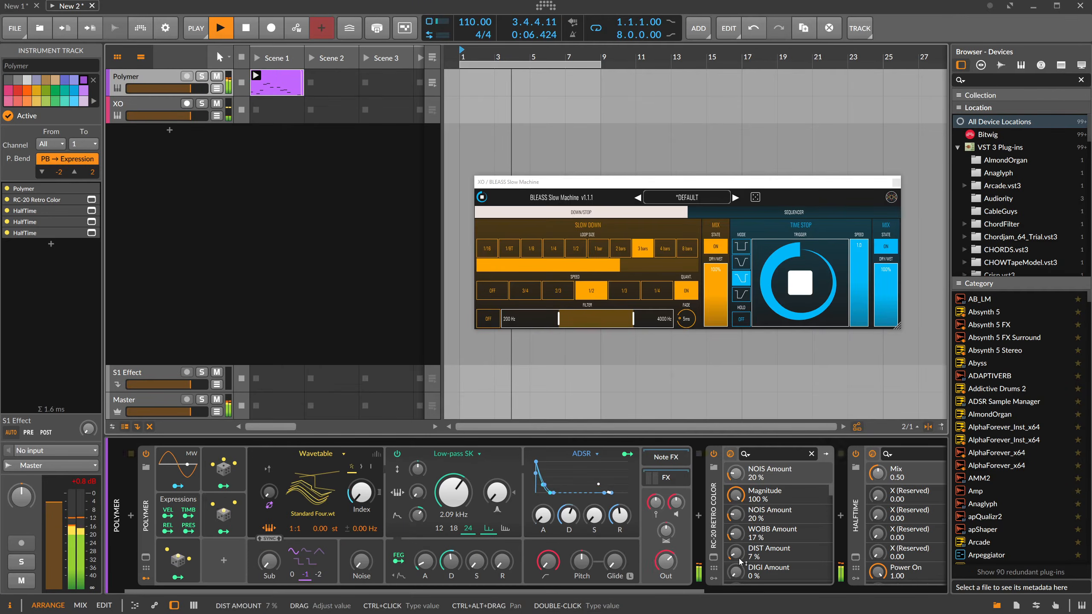
{"action": "left_click", "coordinate": [855, 557]}
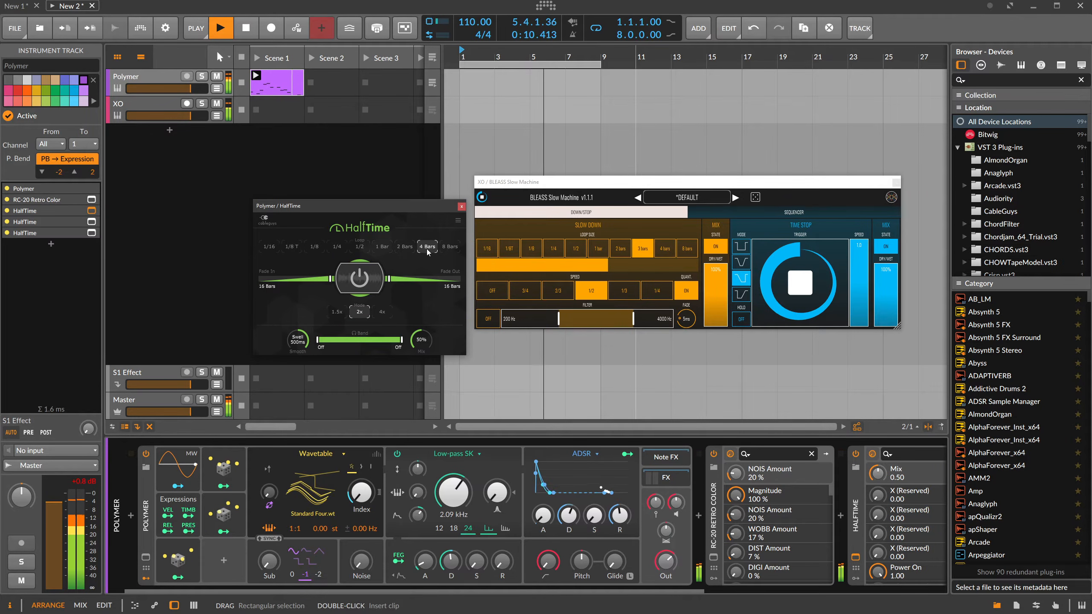
{"action": "left_click_drag", "start_coordinate": [618, 192], "coordinate": [616, 214]}
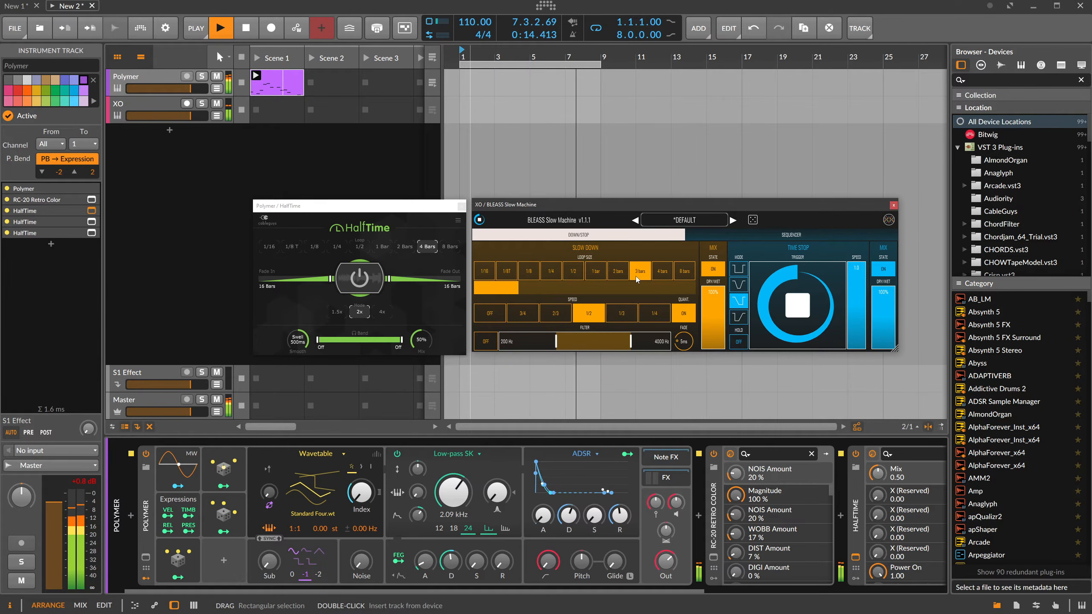
{"action": "left_click", "coordinate": [461, 206]}
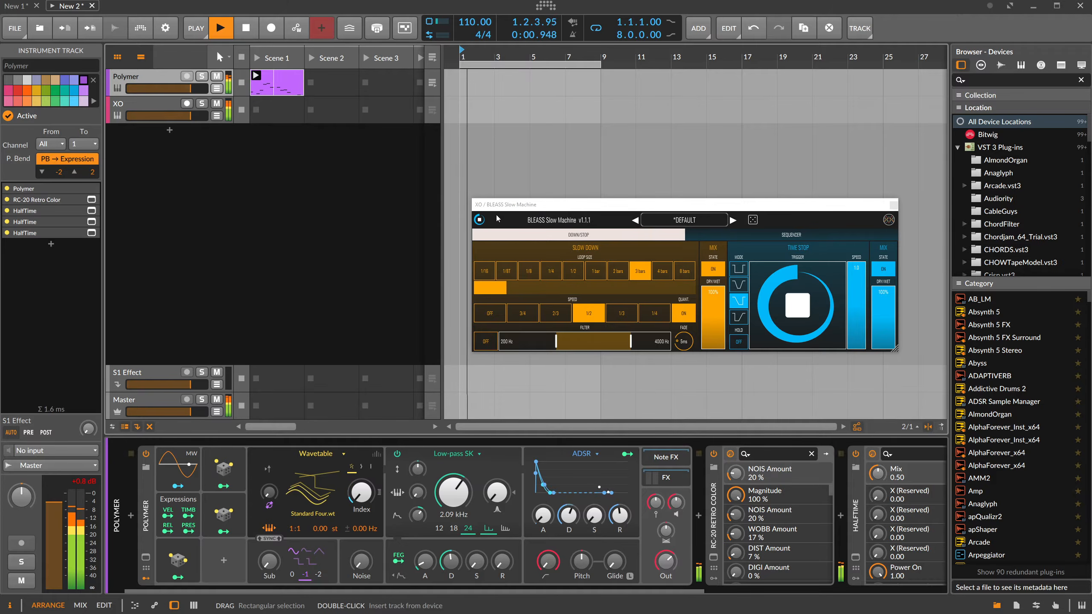
{"action": "left_click", "coordinate": [563, 206]}
{"action": "left_click_drag", "start_coordinate": [563, 204], "coordinate": [550, 189]}
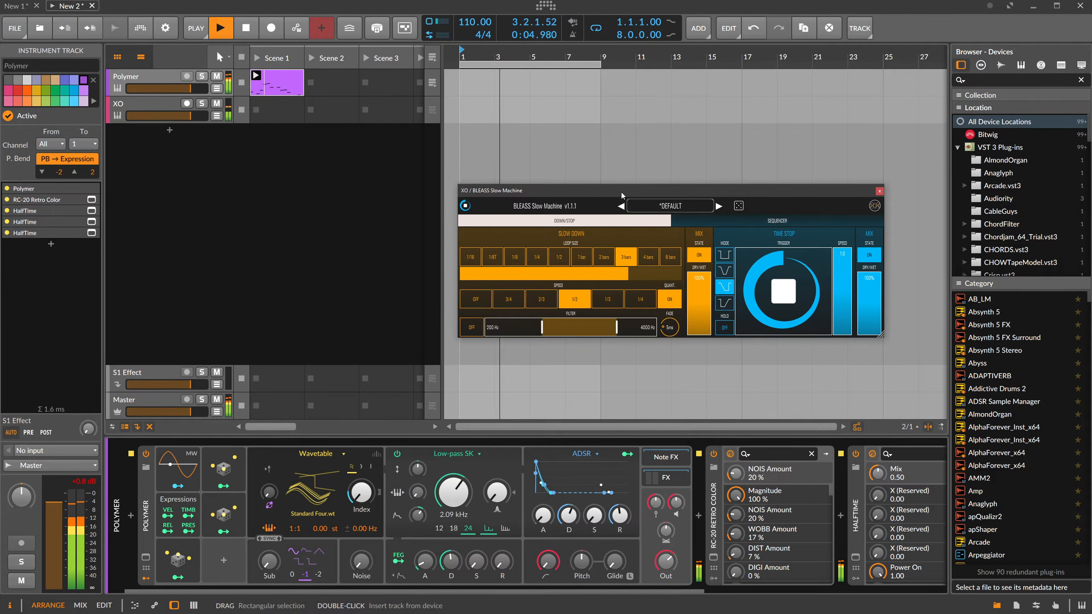
{"action": "left_click_drag", "start_coordinate": [621, 192], "coordinate": [541, 169]}
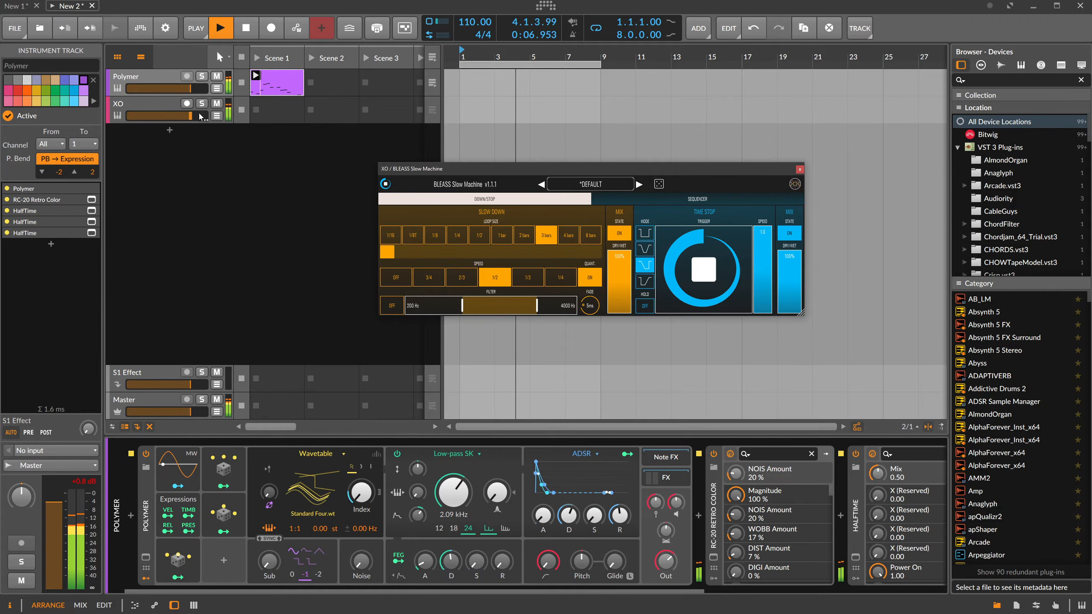
{"action": "left_click", "coordinate": [159, 105]}
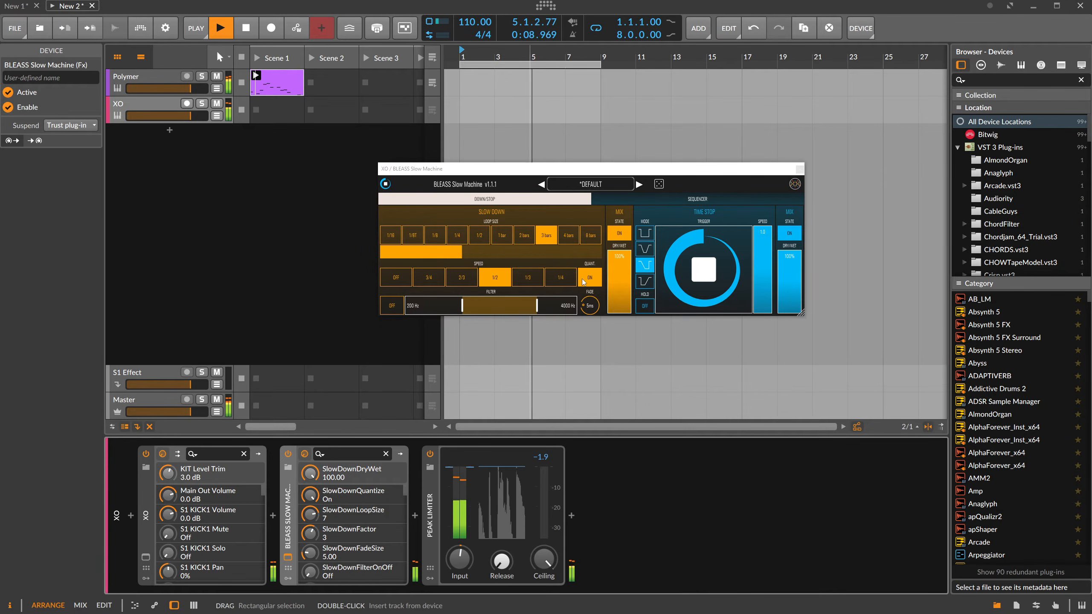
Enable Slow Machine's slow-down filter with its lower cutoff at about 490 Hz, and set the fade to 87 ms and dry/wet to 32%.
{"action": "left_click_drag", "start_coordinate": [612, 273], "coordinate": [625, 294]}
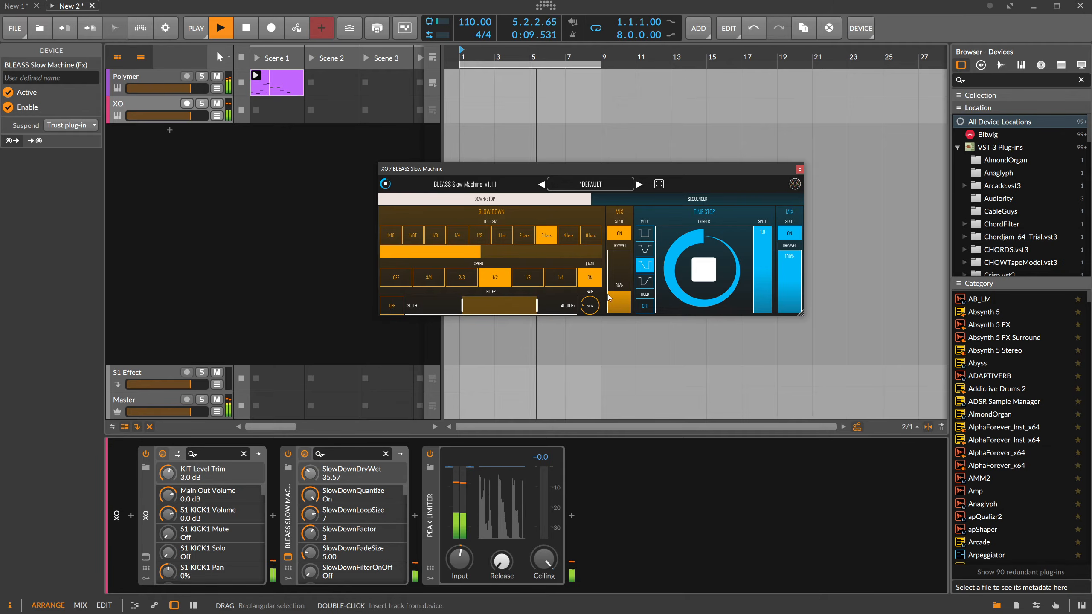
{"action": "left_click_drag", "start_coordinate": [613, 298], "coordinate": [608, 250]}
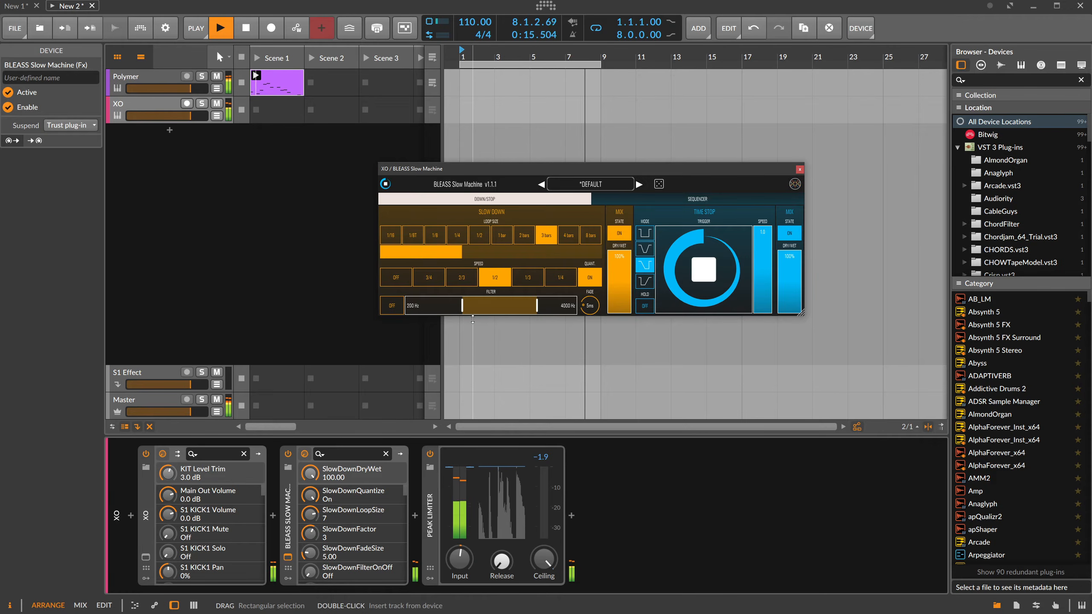
{"action": "left_click", "coordinate": [402, 306]}
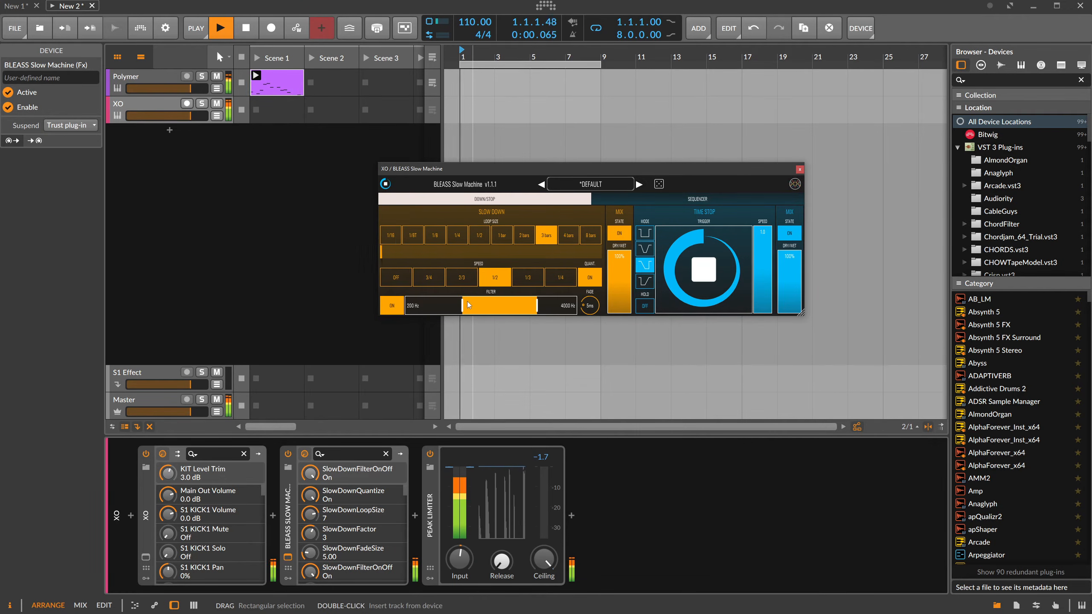
{"action": "left_click_drag", "start_coordinate": [512, 305], "coordinate": [477, 309]}
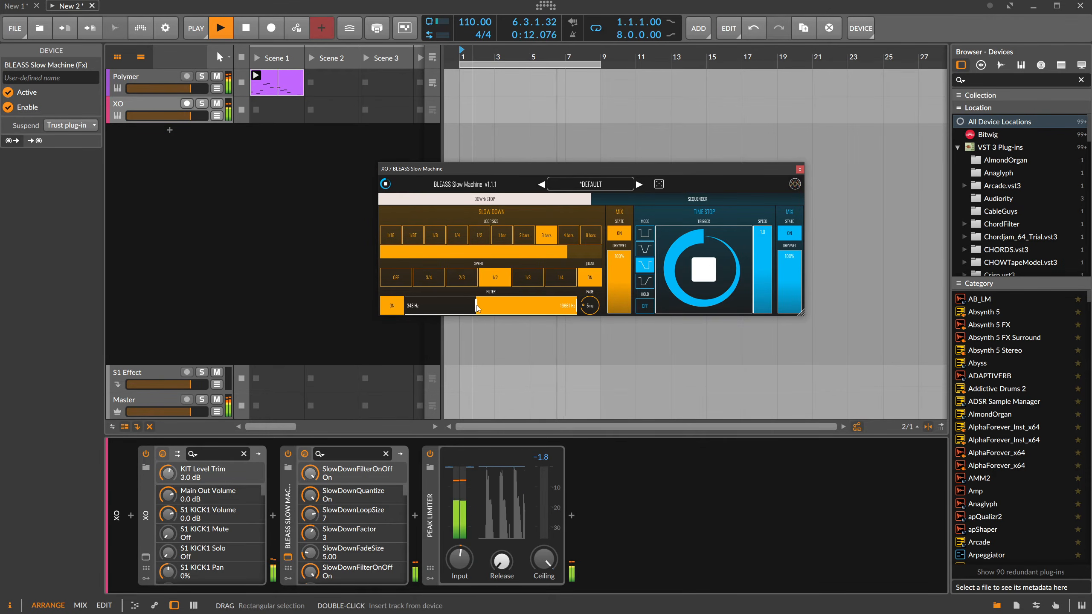
{"action": "left_click_drag", "start_coordinate": [590, 306], "coordinate": [625, 293]}
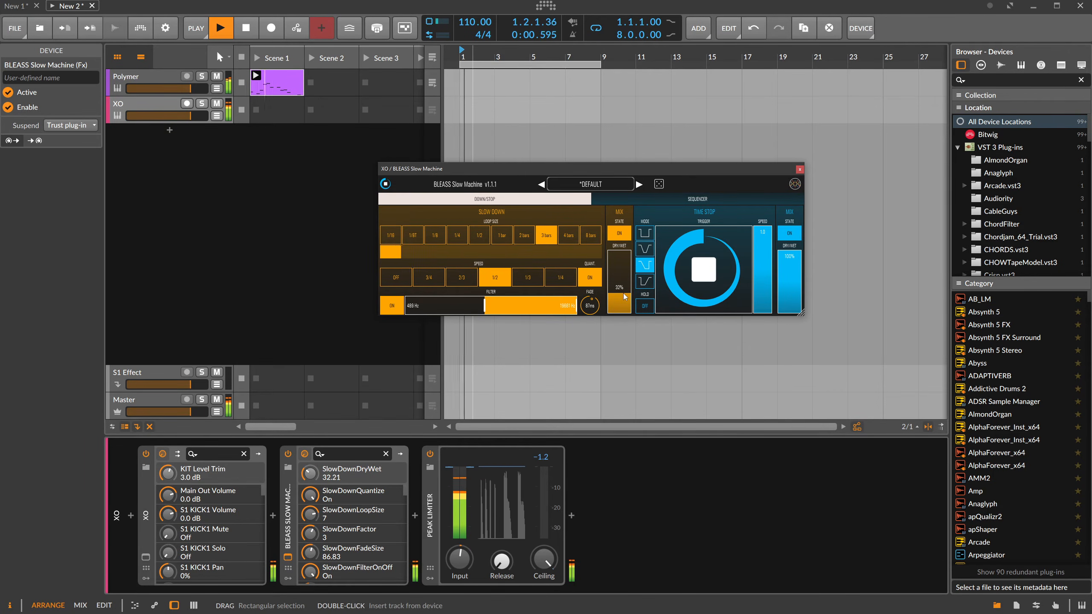
{"action": "left_click", "coordinate": [679, 282]}
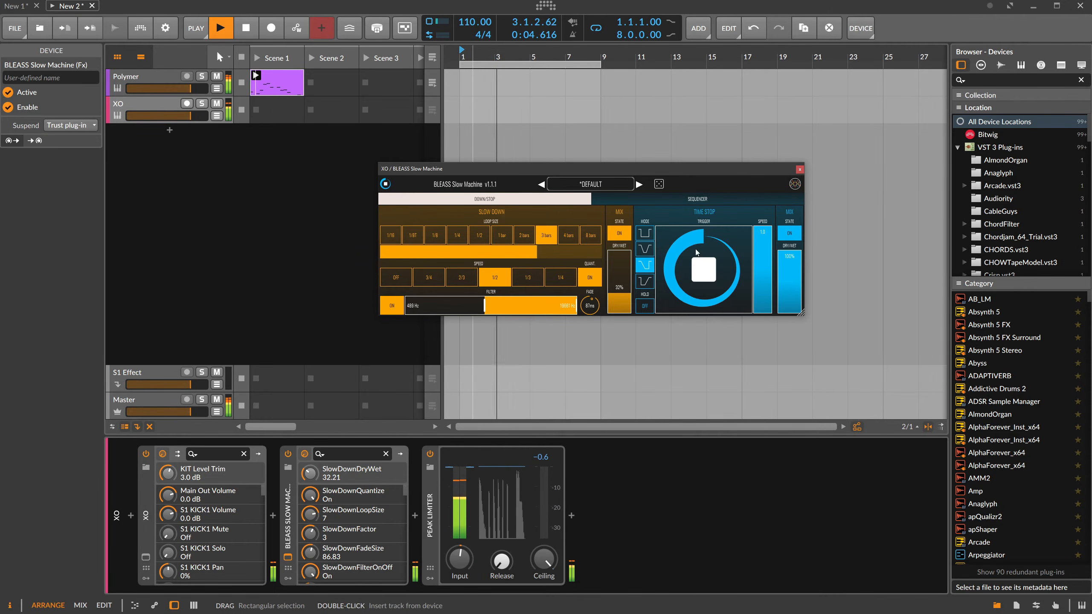
{"action": "left_click", "coordinate": [799, 169]}
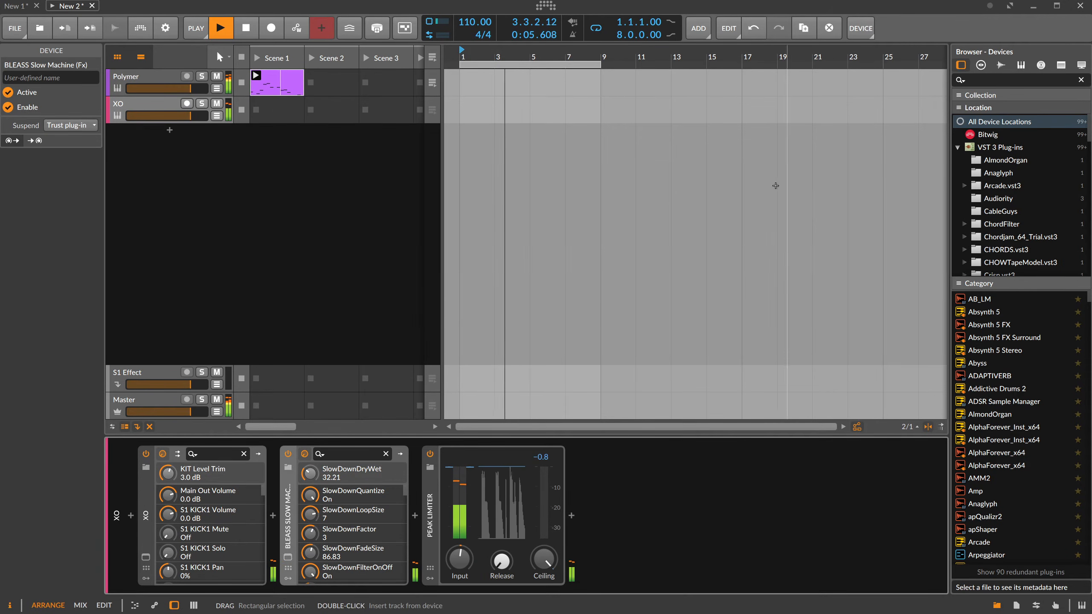
Insert the ValhallaRoom reverb between XO and Slow Machine.
{"action": "left_click", "coordinate": [273, 515]}
{"action": "type", "text": "room"}
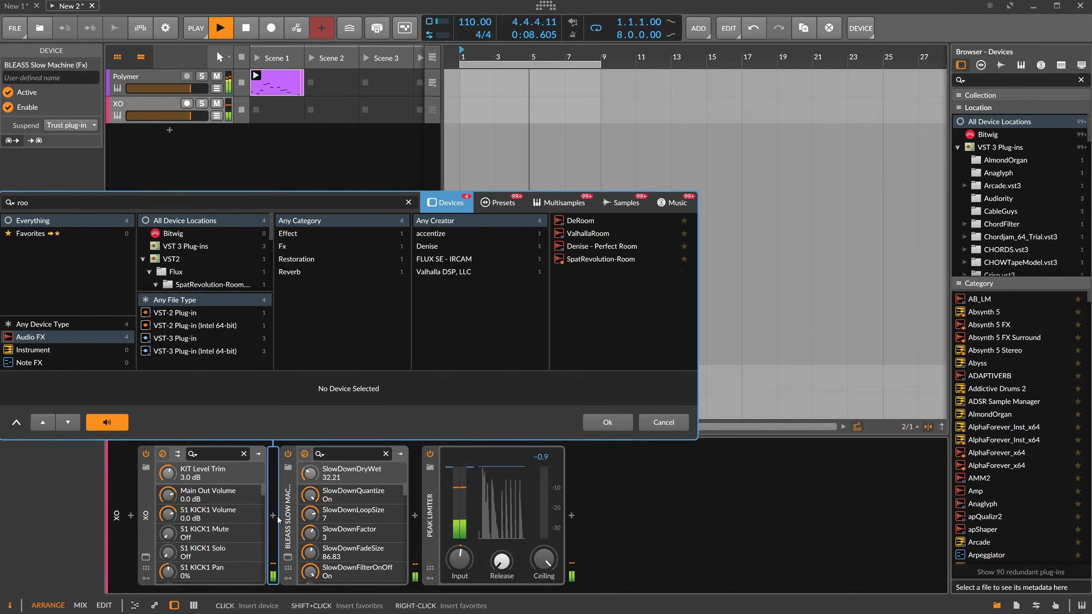
{"action": "key", "text": "Down"}
{"action": "key", "text": "Down"}
{"action": "key", "text": "Return"}
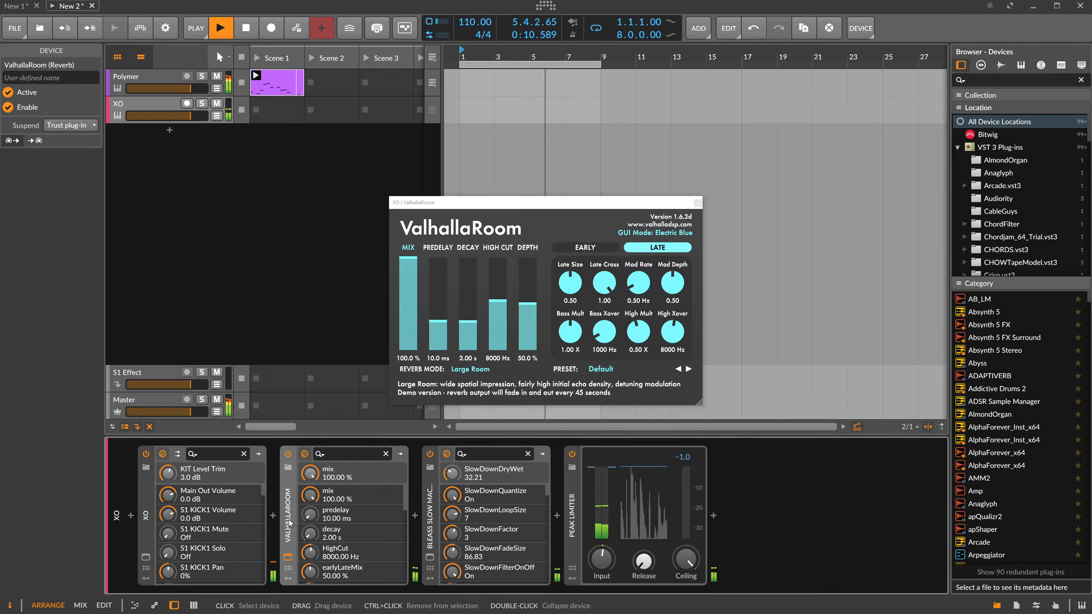
Load ValhallaRoom's LargeAmbience preset and set its mix to 13.4%.
{"action": "left_click_drag", "start_coordinate": [498, 315], "coordinate": [504, 328]}
{"action": "left_click_drag", "start_coordinate": [524, 319], "coordinate": [525, 317]}
{"action": "left_click", "coordinate": [689, 369]}
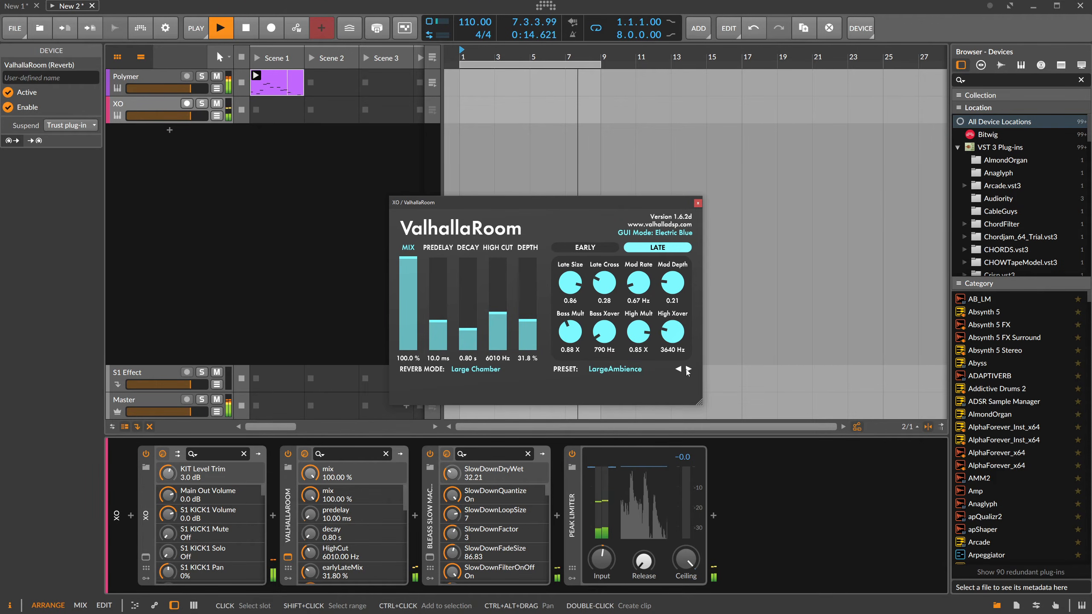
{"action": "left_click_drag", "start_coordinate": [411, 278], "coordinate": [409, 341]}
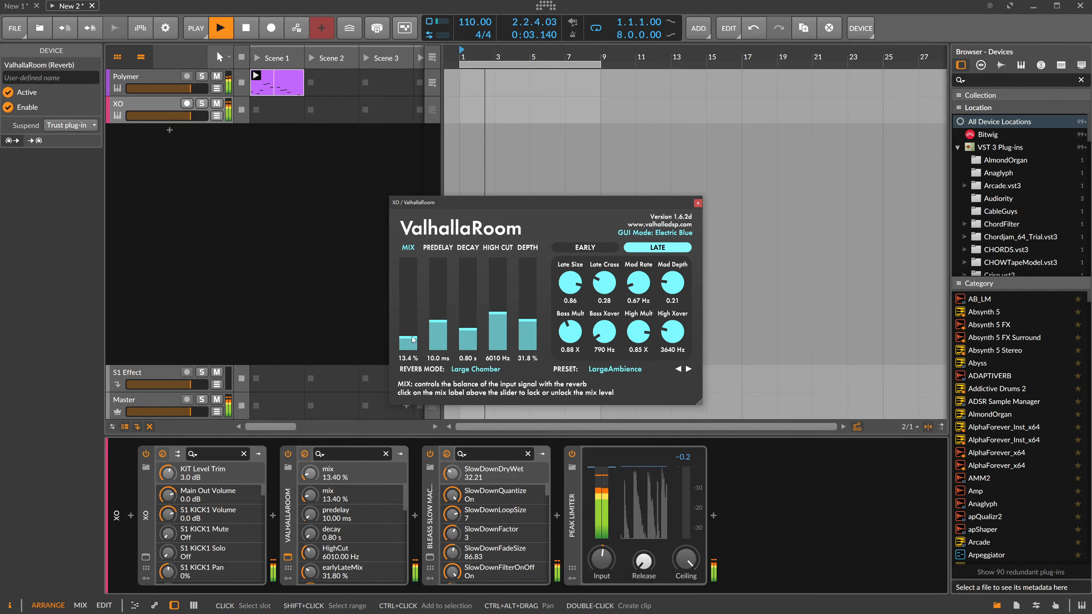
Insert a Delay-2 device between ValhallaRoom and Slow Machine and set its mix to 6%.
{"action": "left_click", "coordinate": [697, 203]}
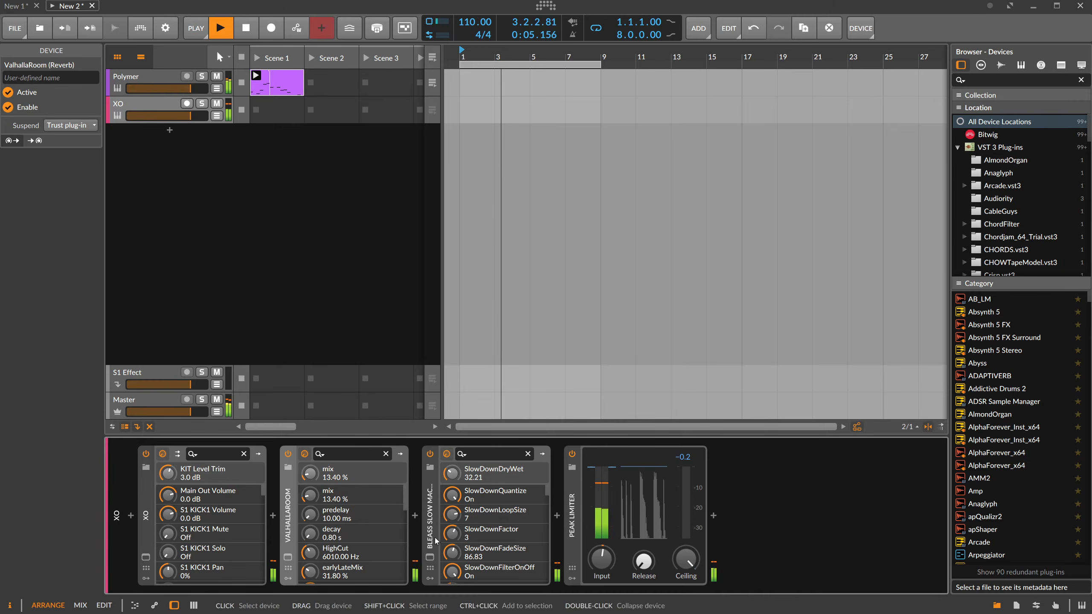
{"action": "left_click", "coordinate": [415, 515]}
{"action": "type", "text": "delay"}
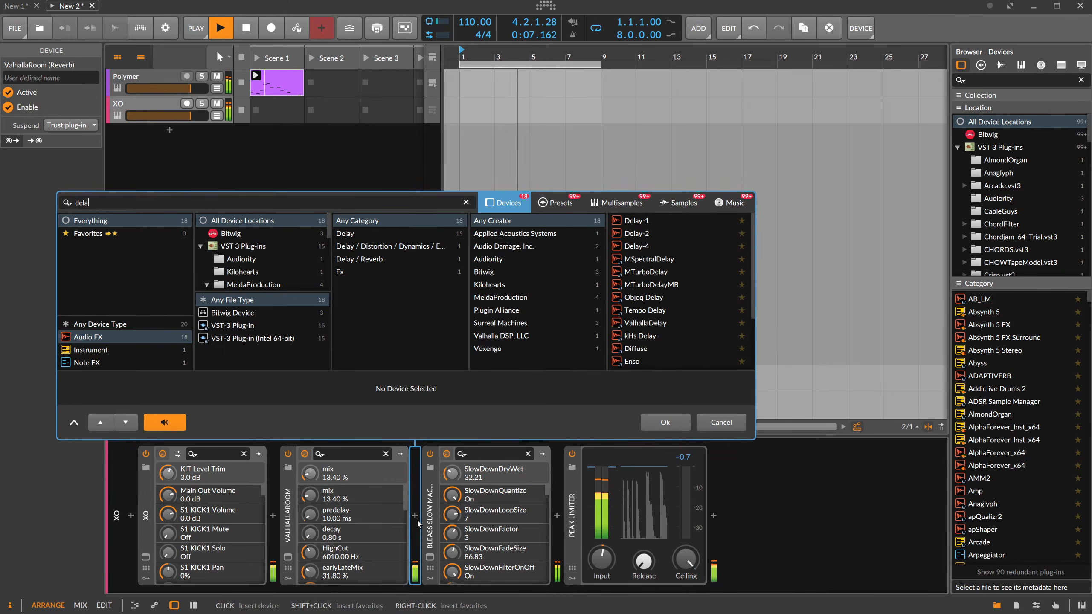
{"action": "key", "text": "Down"}
{"action": "key", "text": "Return"}
{"action": "left_click_drag", "start_coordinate": [639, 560], "coordinate": [639, 581]}
{"action": "left_click_drag", "start_coordinate": [611, 530], "coordinate": [642, 553]}
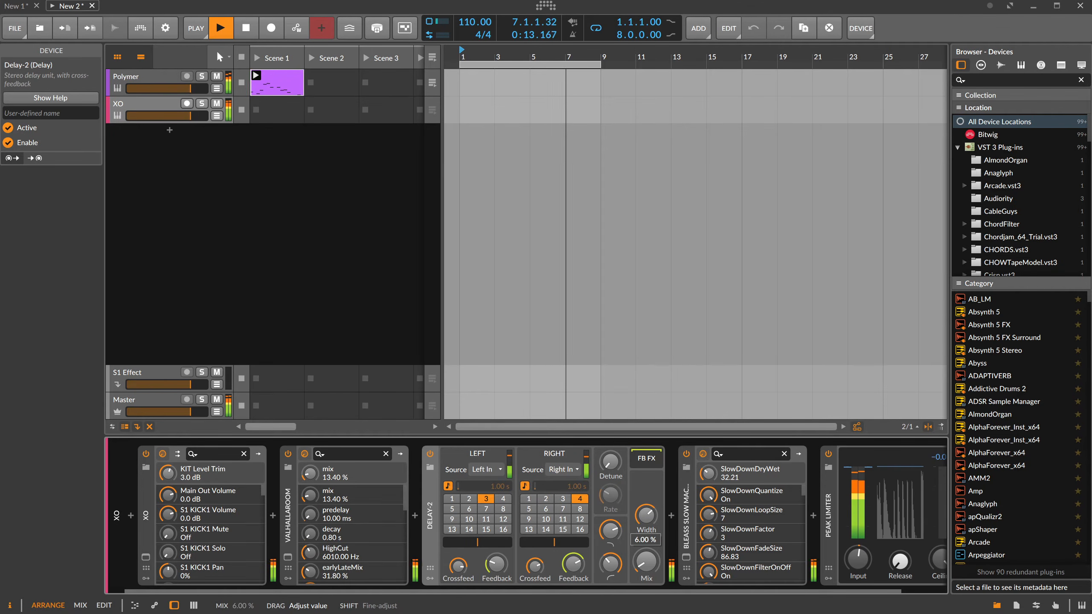
Raise Slow Machine's slow-down dry/wet to 42%.
{"action": "left_click", "coordinate": [684, 541]}
{"action": "left_click_drag", "start_coordinate": [617, 295], "coordinate": [617, 290]}
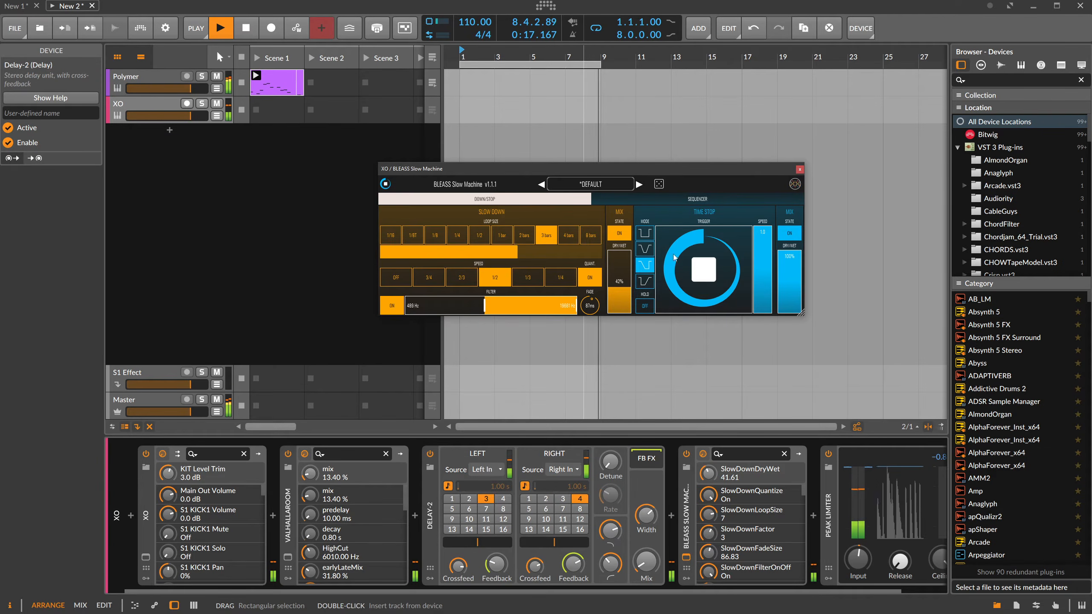
{"action": "left_click", "coordinate": [799, 170]}
Duplicate the Slow Machine device on the XO track.
{"action": "left_click", "coordinate": [685, 527]}
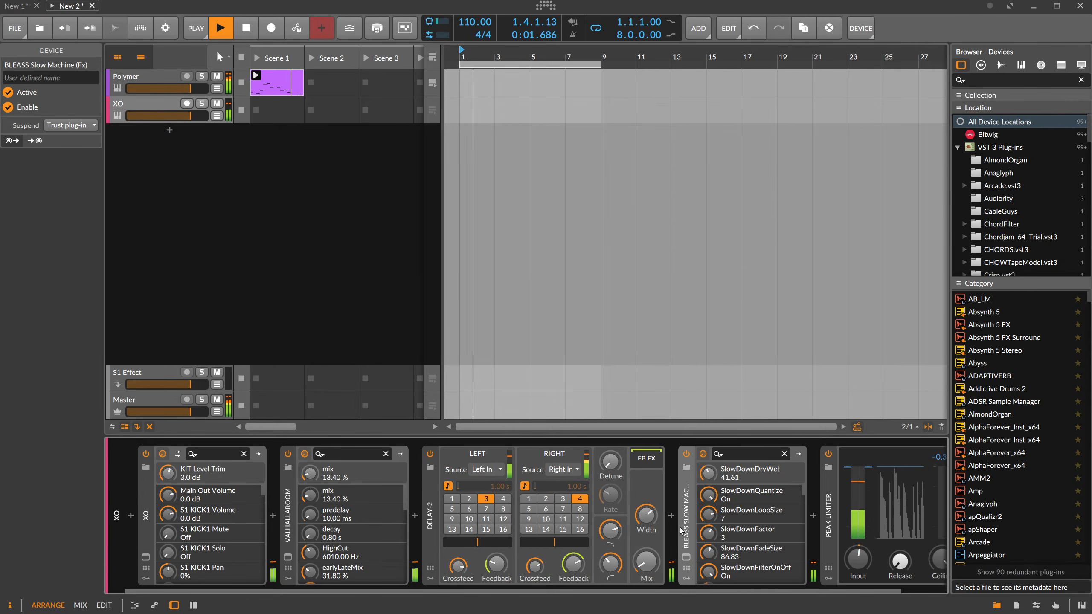
{"action": "left_click_drag", "start_coordinate": [627, 590], "coordinate": [755, 590]}
{"action": "key", "text": "ctrl+d"}
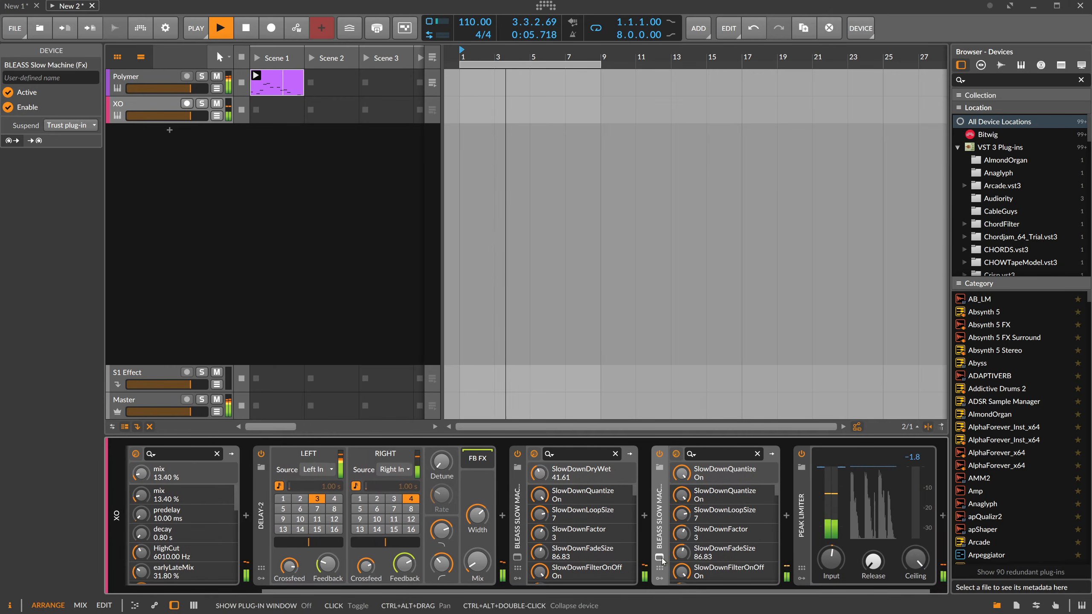
Set the duplicated Slow Machine's loop size to 2 bars, dry/wet to 38% and lower filter cutoff to about 260 Hz.
{"action": "left_click", "coordinate": [659, 557]}
{"action": "left_click", "coordinate": [622, 298]}
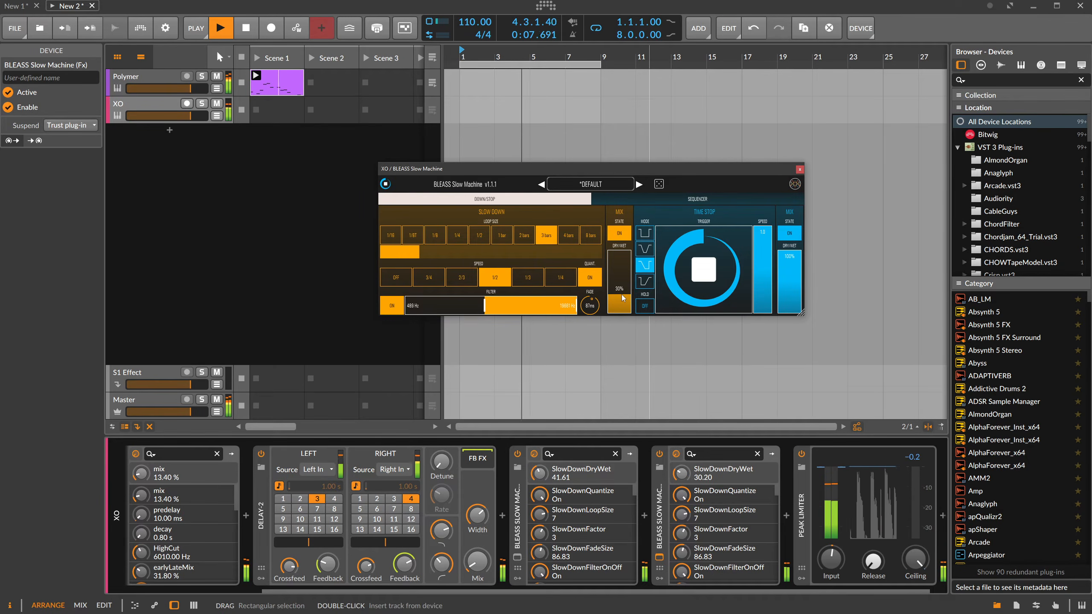
{"action": "left_click", "coordinate": [514, 243]}
{"action": "left_click_drag", "start_coordinate": [622, 299], "coordinate": [624, 293]}
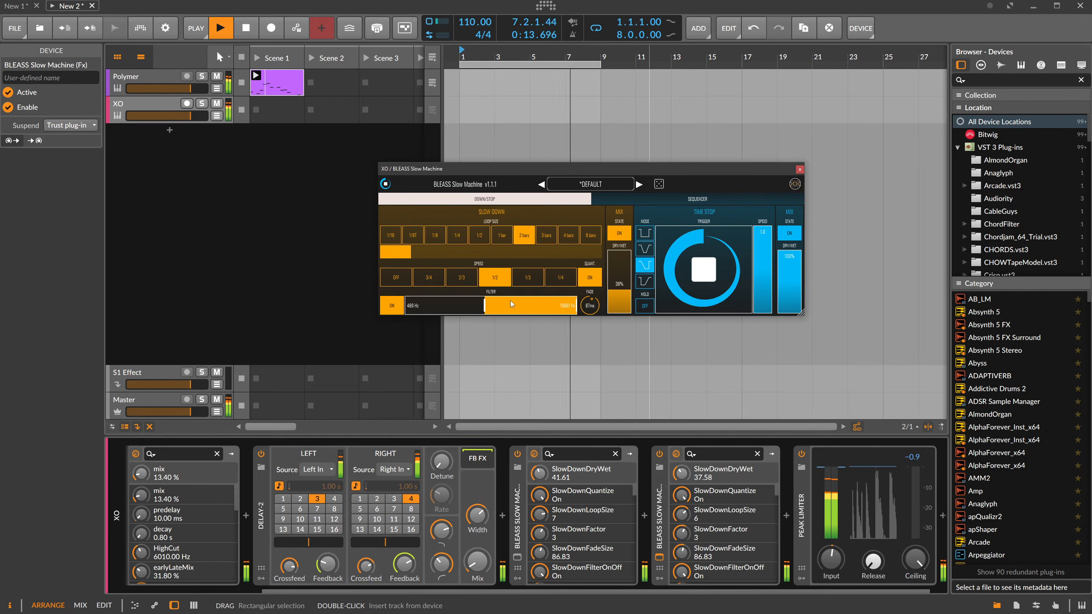
{"action": "left_click_drag", "start_coordinate": [484, 306], "coordinate": [470, 306]}
{"action": "left_click_drag", "start_coordinate": [560, 307], "coordinate": [567, 306]}
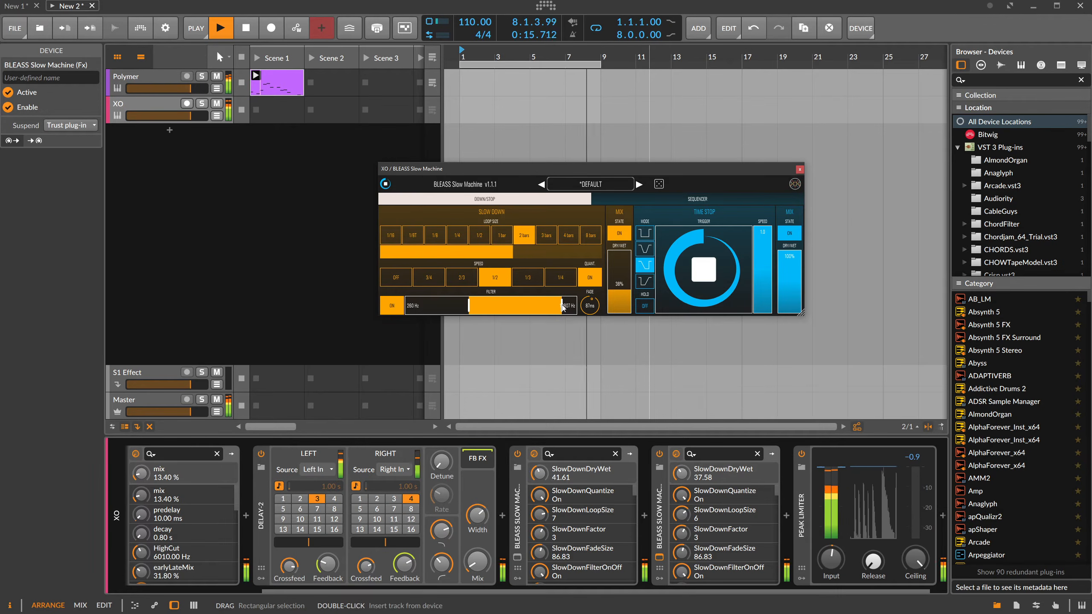
Solo the XO track and set the duplicated Slow Machine to a 1/8 loop, about 738 Hz lower cutoff and maximum upper cutoff.
{"action": "left_click", "coordinate": [202, 104]}
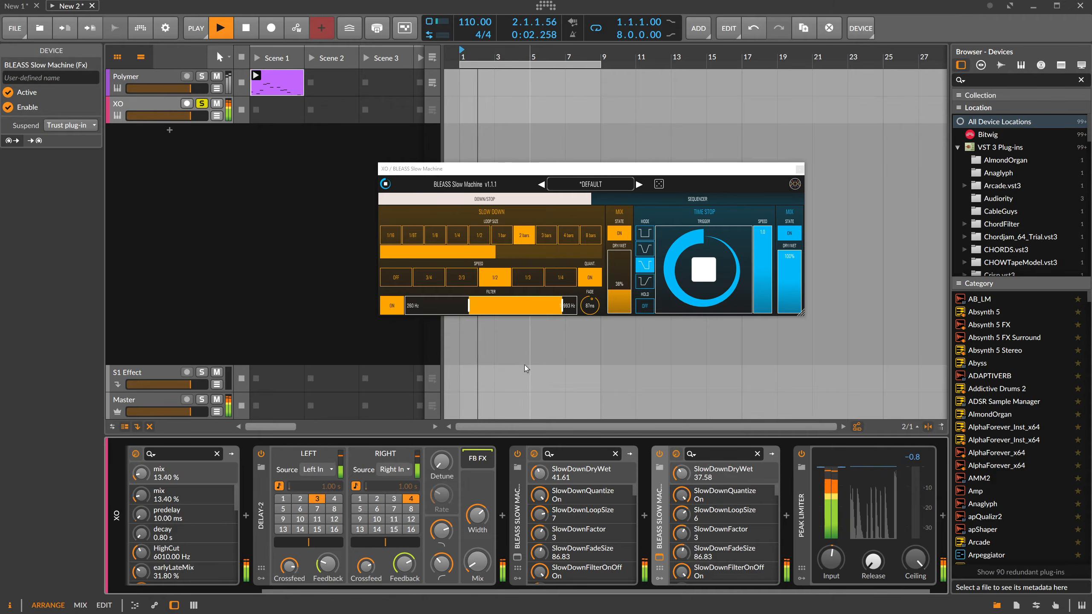
{"action": "left_click_drag", "start_coordinate": [565, 313], "coordinate": [584, 295]}
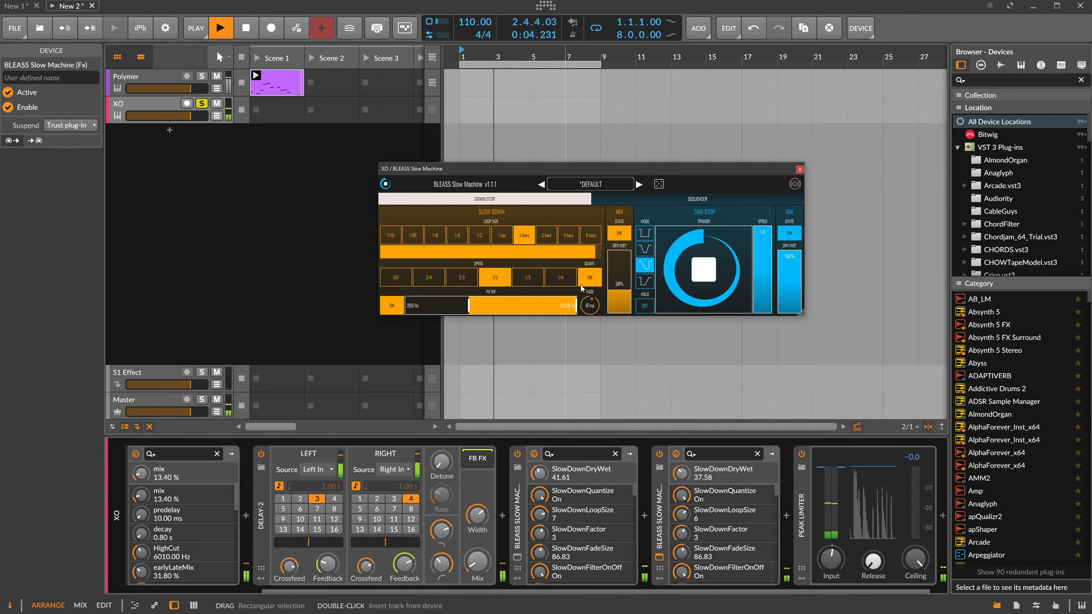
{"action": "left_click", "coordinate": [414, 237]}
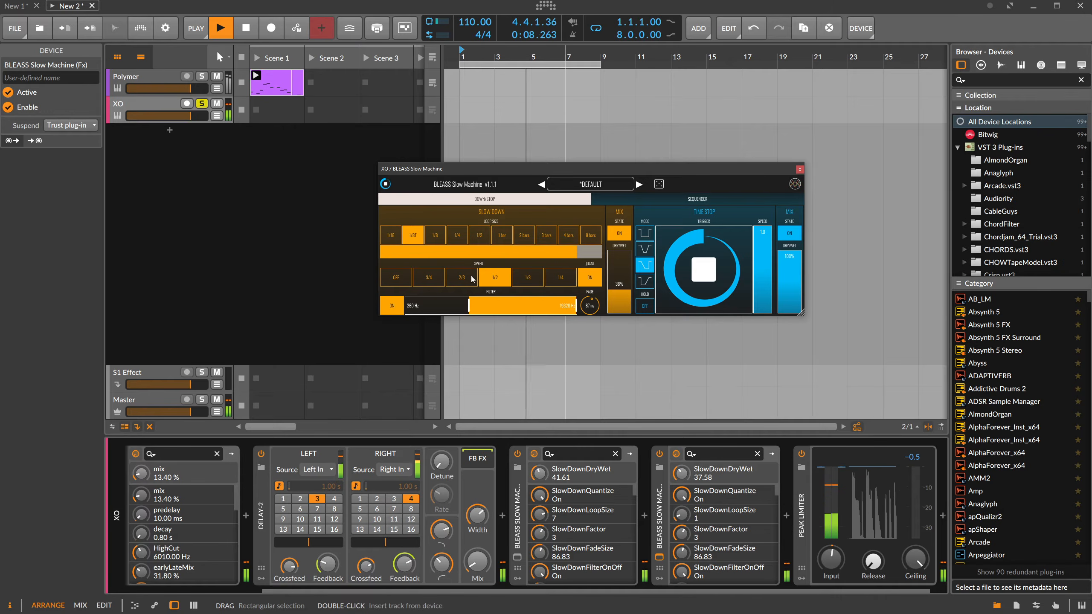
{"action": "left_click_drag", "start_coordinate": [469, 304], "coordinate": [495, 301]}
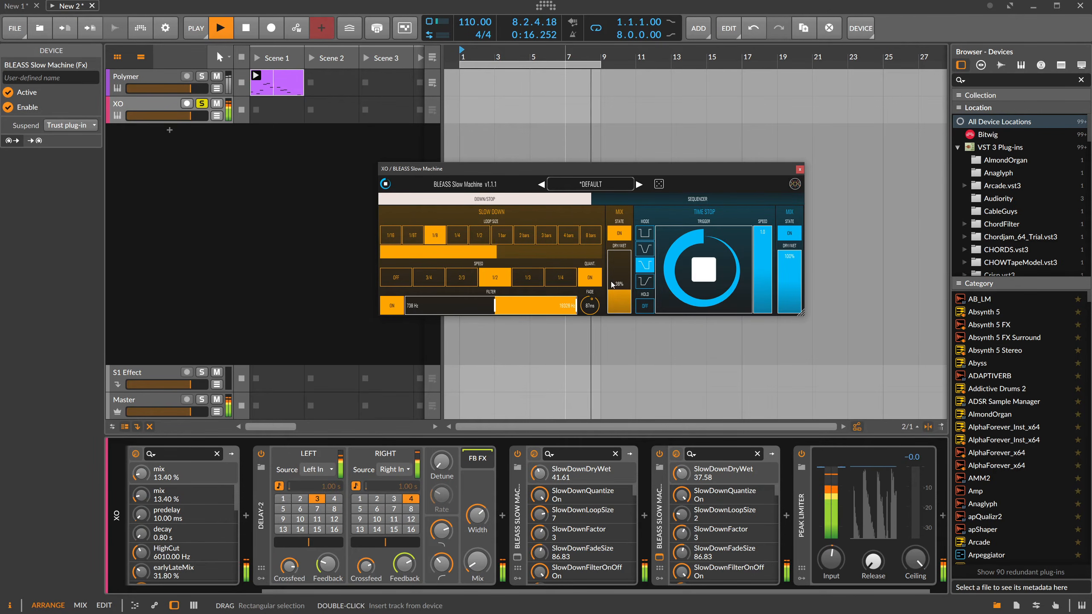
Randomize XO's drum samples with the Sample Combiner and accept the new combination.
{"action": "scroll", "coordinate": [311, 584], "scroll_direction": "up", "scroll_amount": 3}
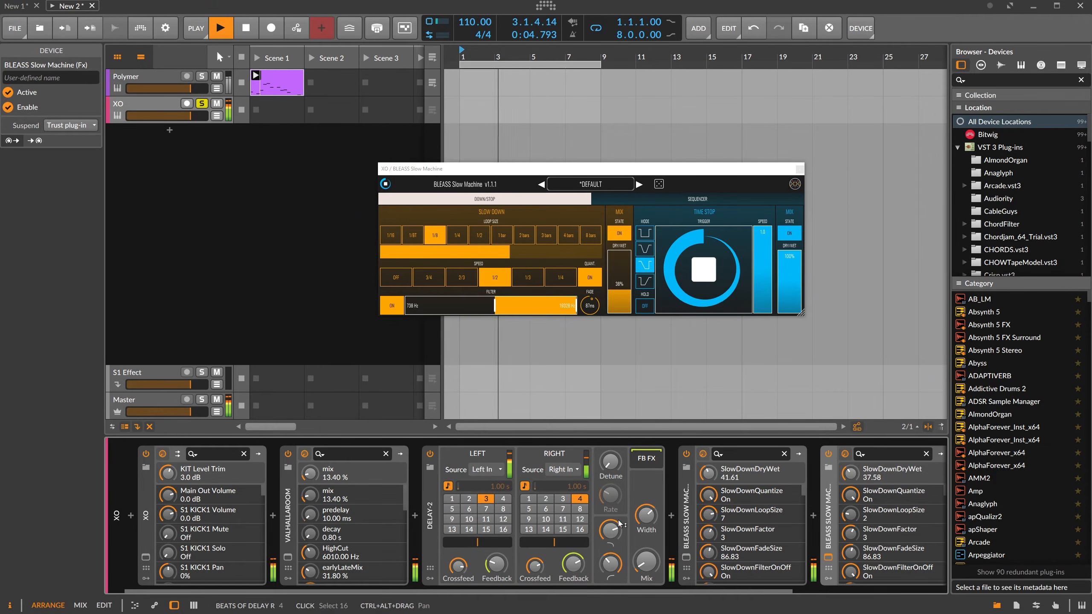
{"action": "left_click", "coordinate": [146, 557]}
{"action": "left_click", "coordinate": [502, 172]}
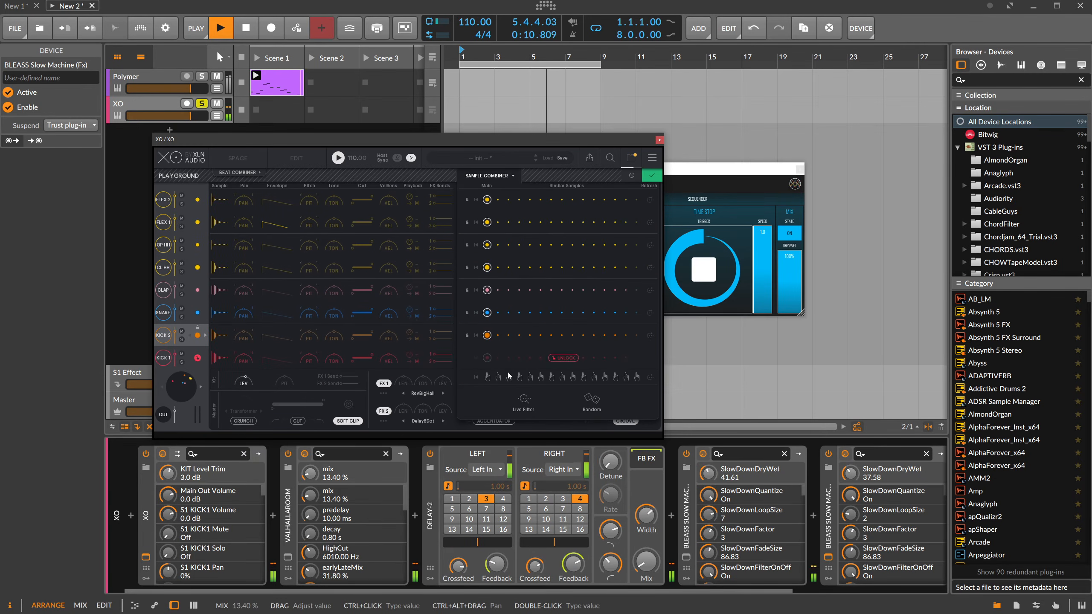
{"action": "left_click", "coordinate": [588, 401]}
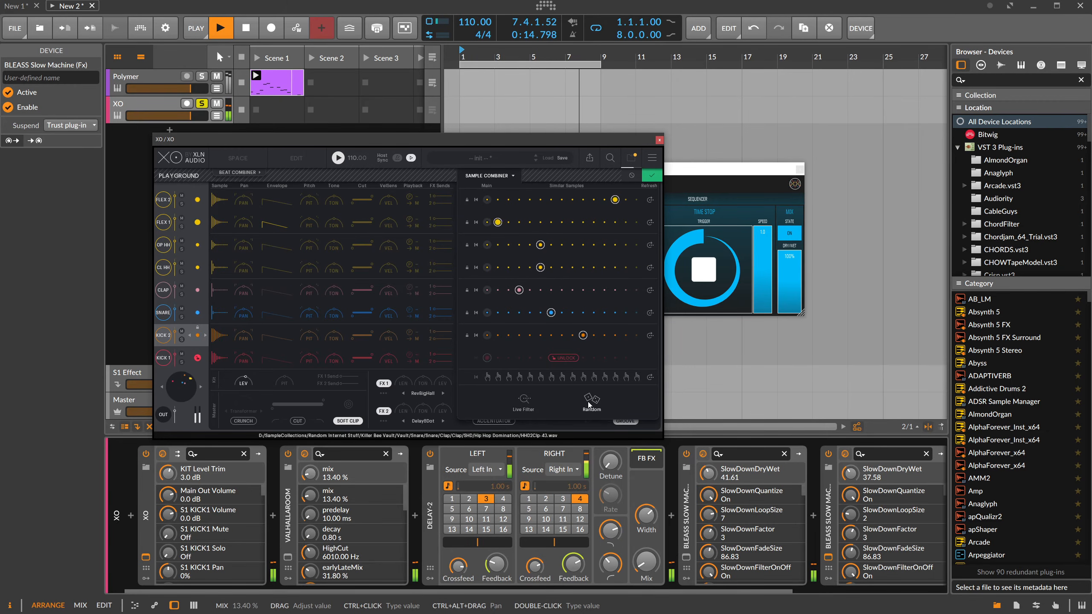
{"action": "left_click", "coordinate": [591, 401]}
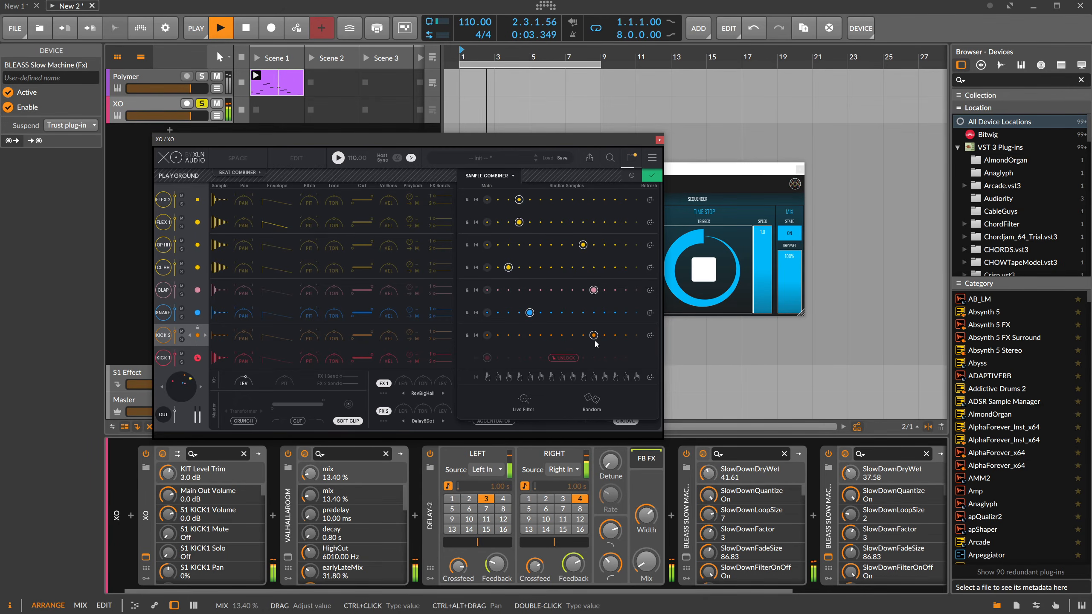
{"action": "left_click", "coordinate": [651, 175]}
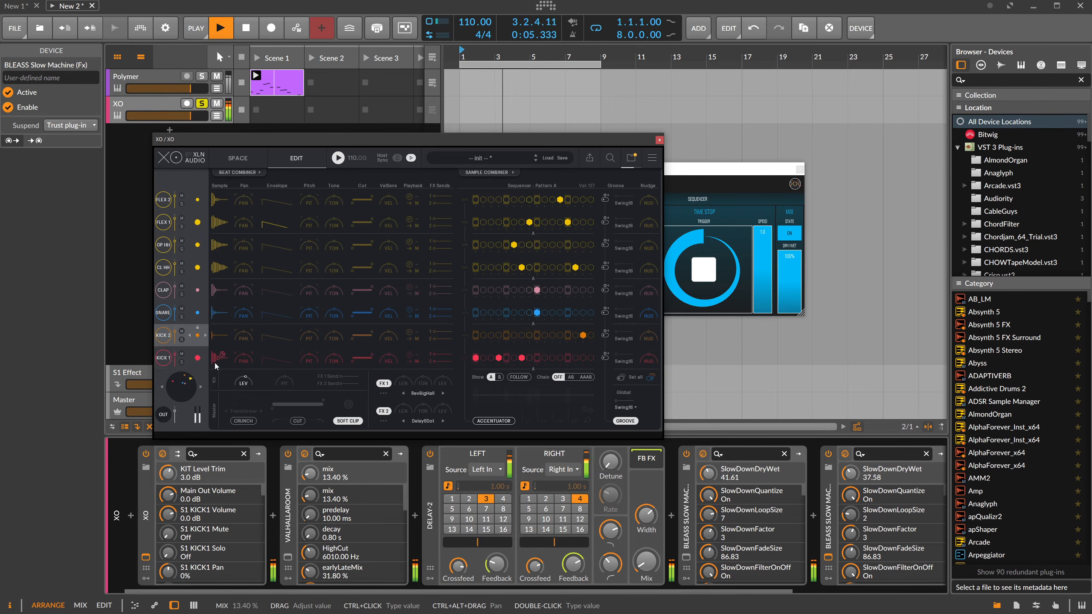
Swap the KICK 1 sample for another kick from XO's sample map and close the plug-in.
{"action": "left_click", "coordinate": [197, 362]}
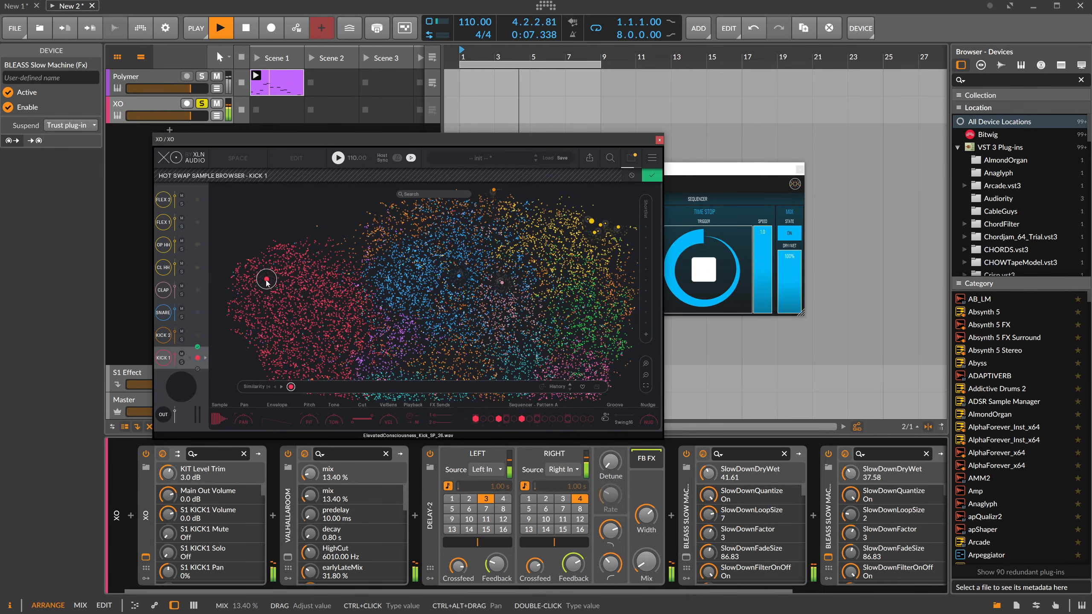
{"action": "left_click", "coordinate": [317, 275]}
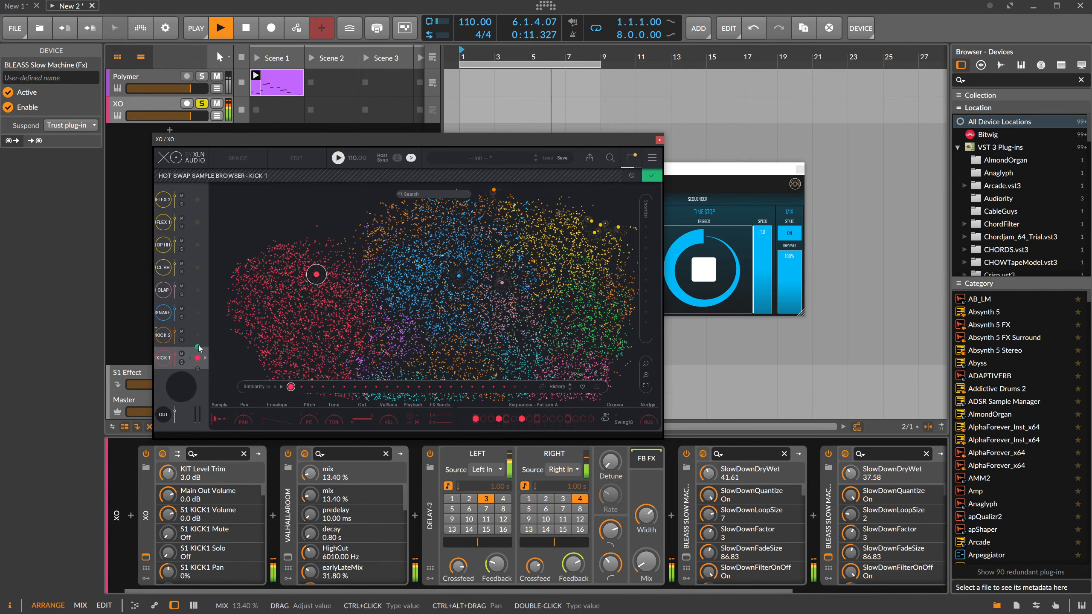
{"action": "left_click", "coordinate": [198, 347]}
{"action": "left_click", "coordinate": [658, 140]}
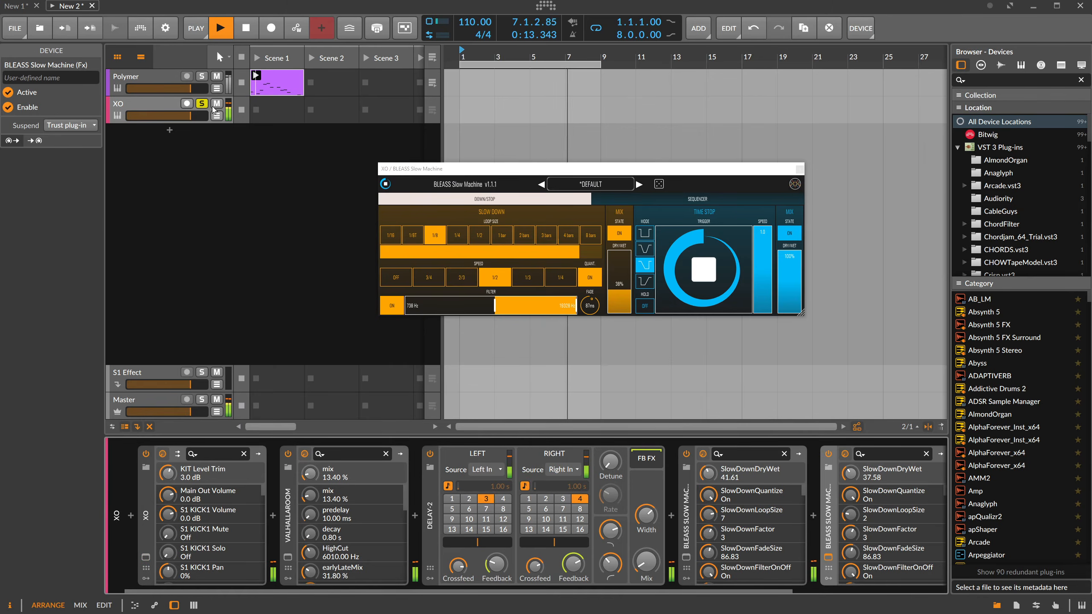
Unsolo the XO track, lower Polymer's output to -7.6 dB and reset the track's peak level reading.
{"action": "left_click", "coordinate": [202, 104]}
{"action": "left_click", "coordinate": [177, 82]}
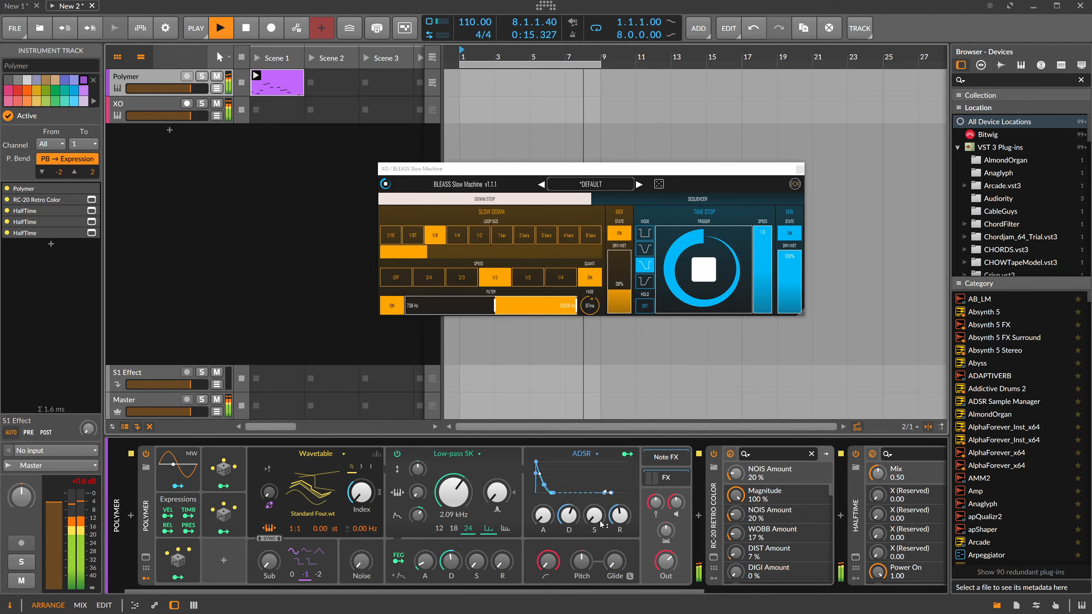
{"action": "left_click_drag", "start_coordinate": [666, 561], "coordinate": [665, 564]}
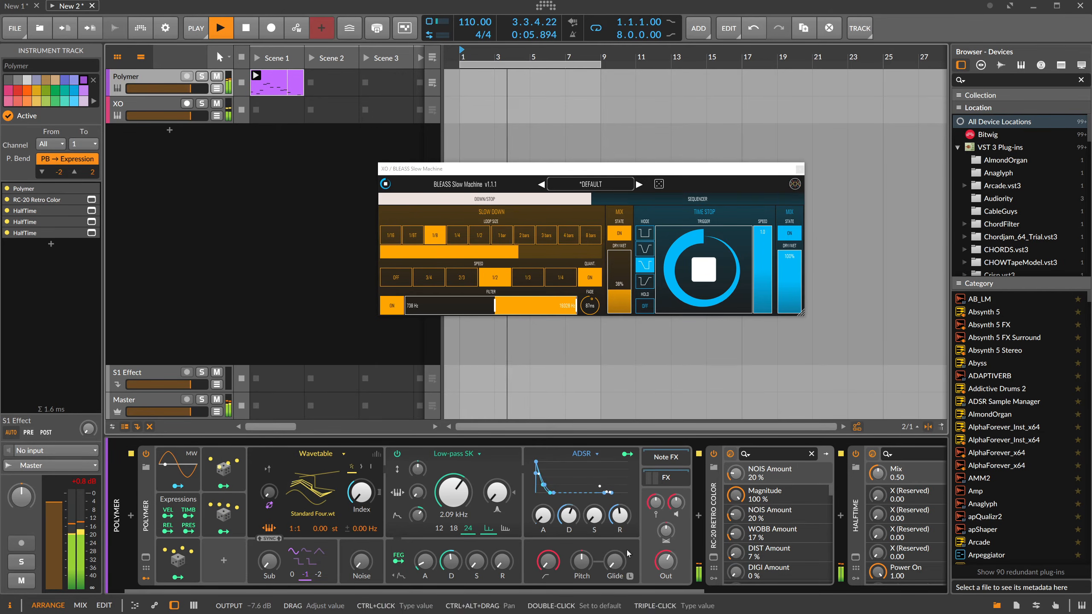
{"action": "left_click", "coordinate": [87, 480]}
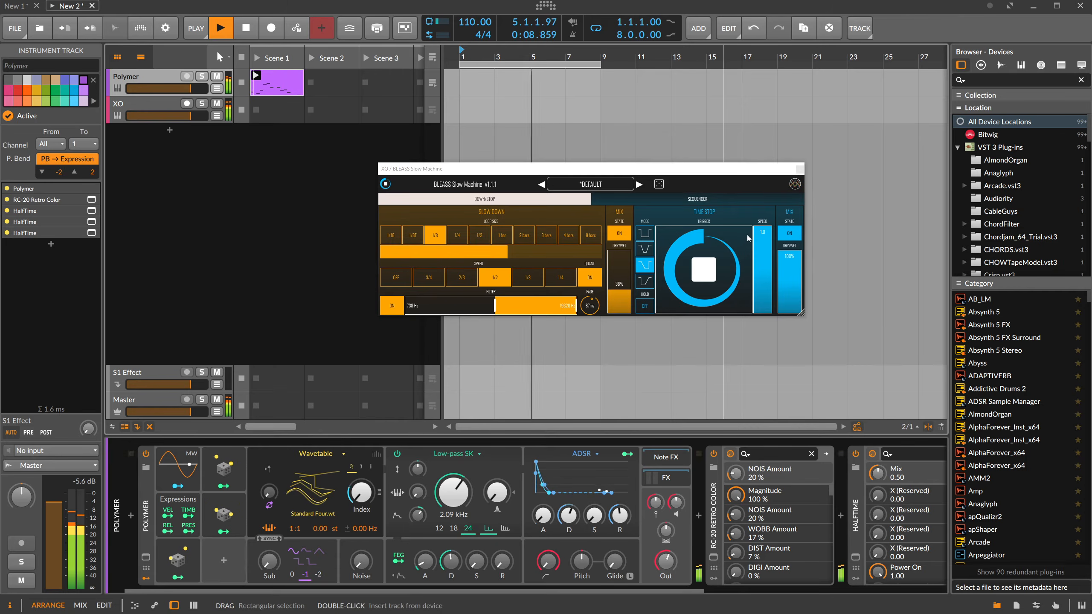
Review the loop size, filter and dry/wet settings of the XO track's first Slow Machine.
{"action": "left_click", "coordinate": [799, 168]}
{"action": "left_click", "coordinate": [175, 122]}
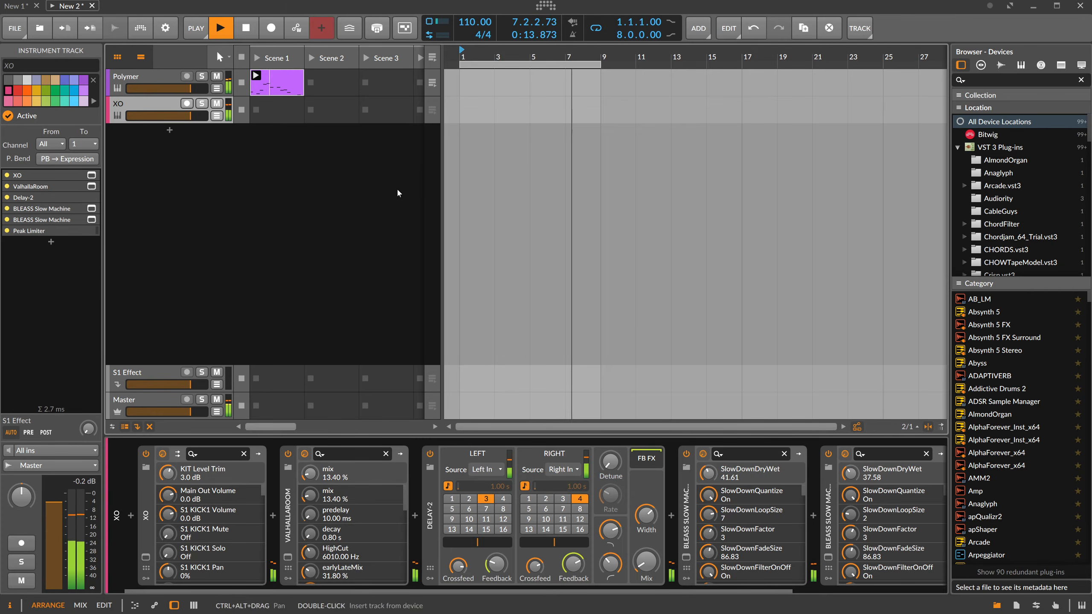
{"action": "left_click", "coordinate": [477, 64]}
{"action": "left_click_drag", "start_coordinate": [483, 56], "coordinate": [562, 197]}
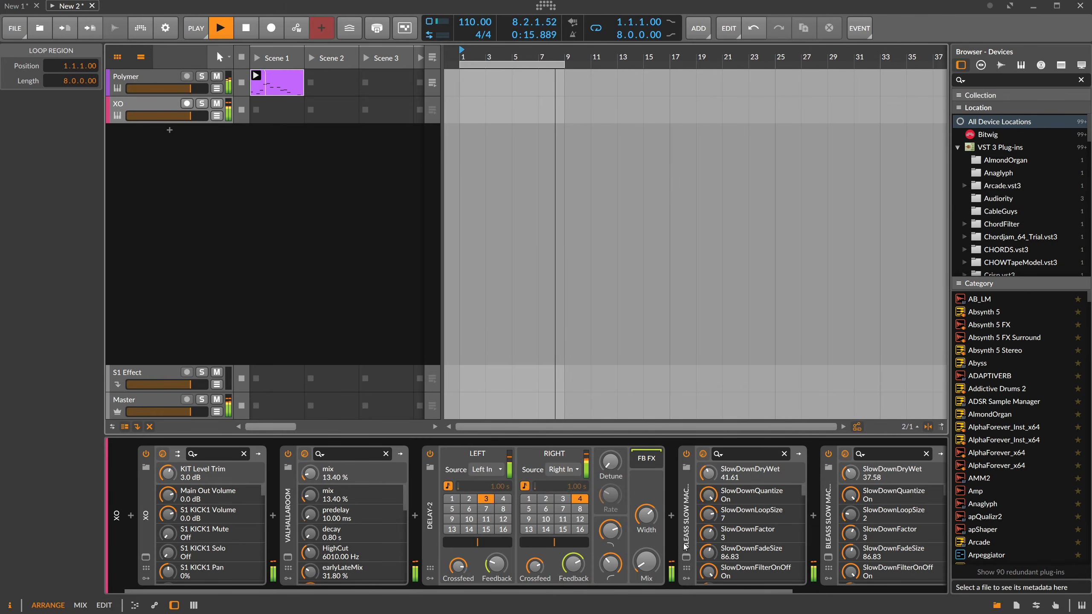
{"action": "left_click_drag", "start_coordinate": [590, 592], "coordinate": [635, 591]}
{"action": "left_click", "coordinate": [631, 556]}
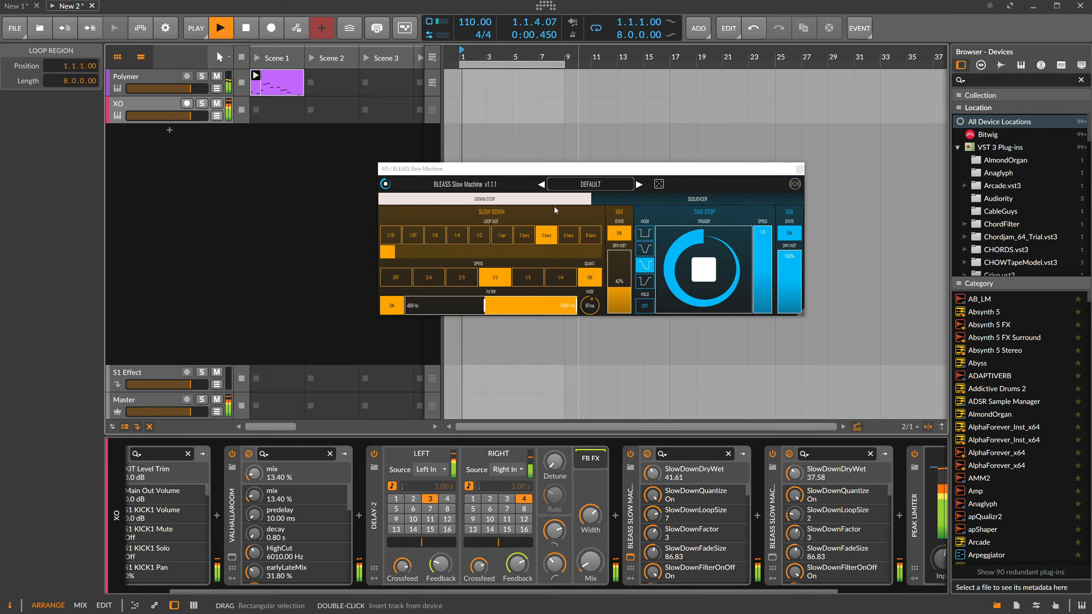
{"action": "left_click_drag", "start_coordinate": [549, 172], "coordinate": [513, 152]}
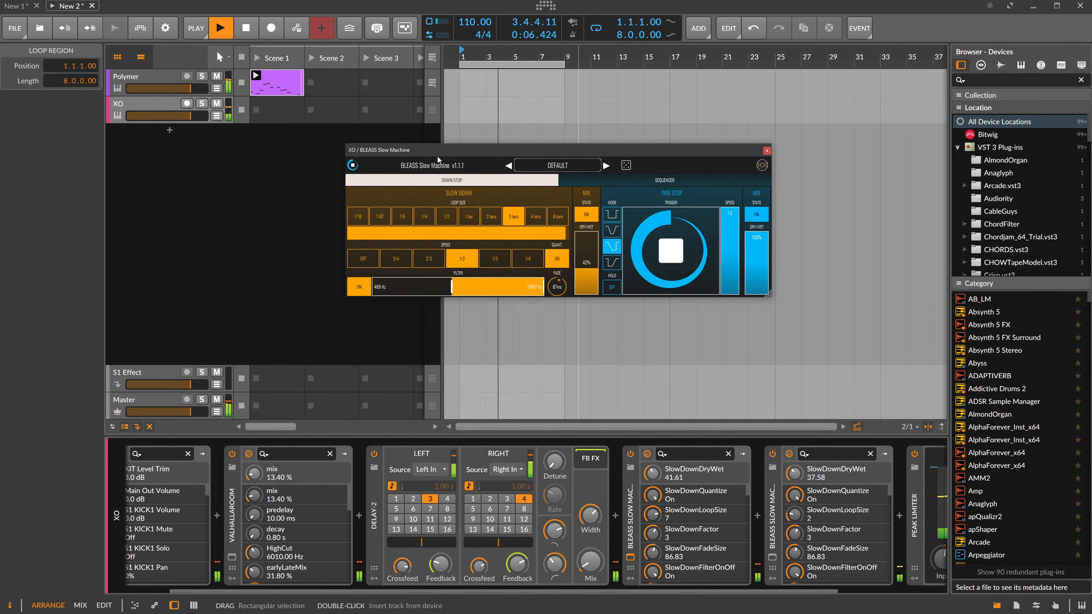
{"action": "left_click_drag", "start_coordinate": [437, 156], "coordinate": [475, 131]}
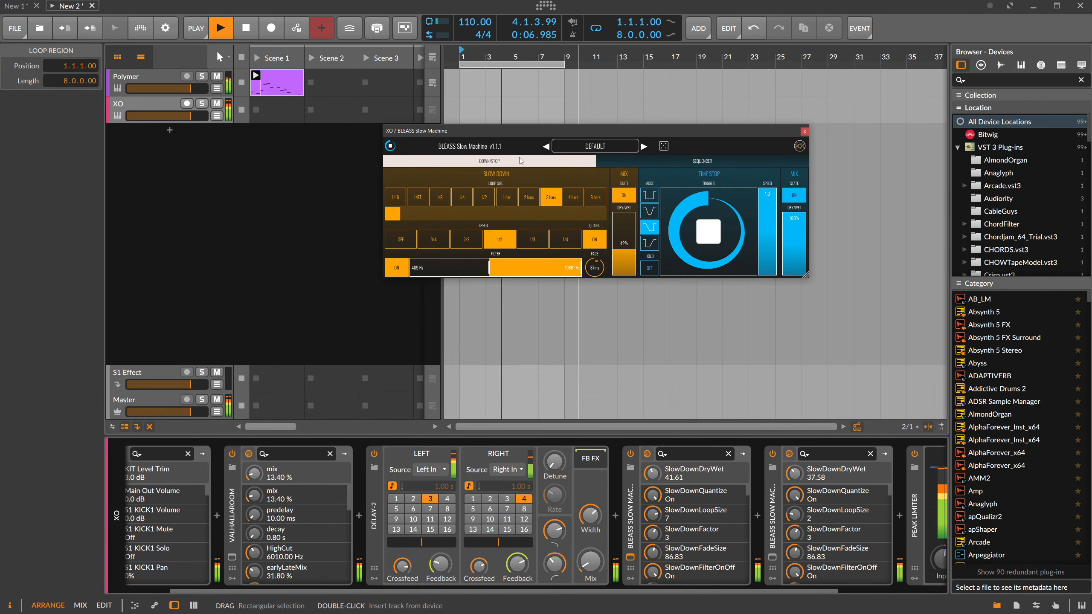
{"action": "left_click", "coordinate": [621, 250]}
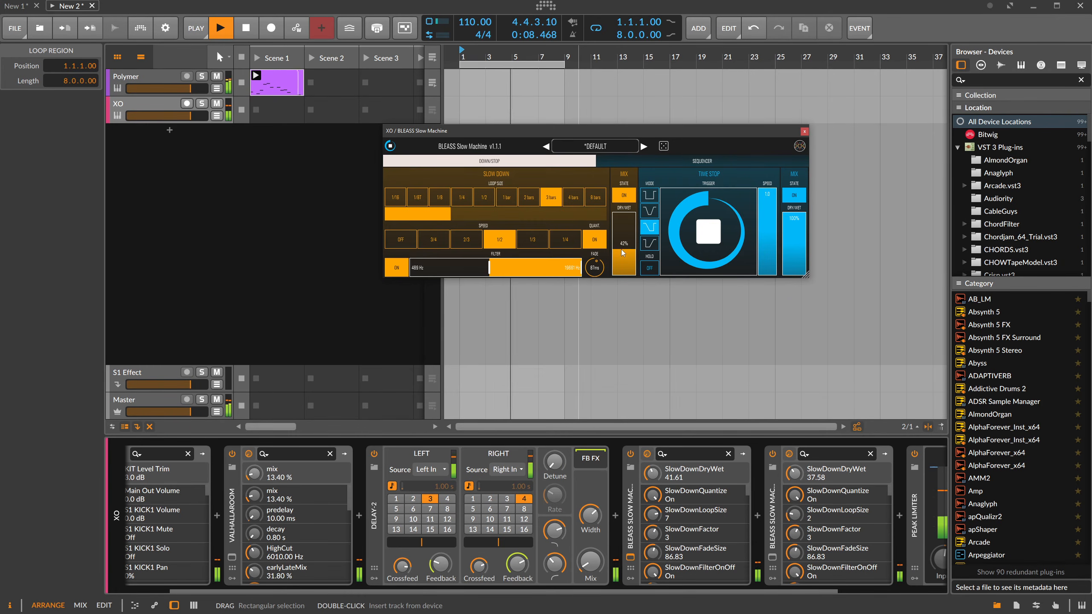
{"action": "left_click", "coordinate": [803, 132]}
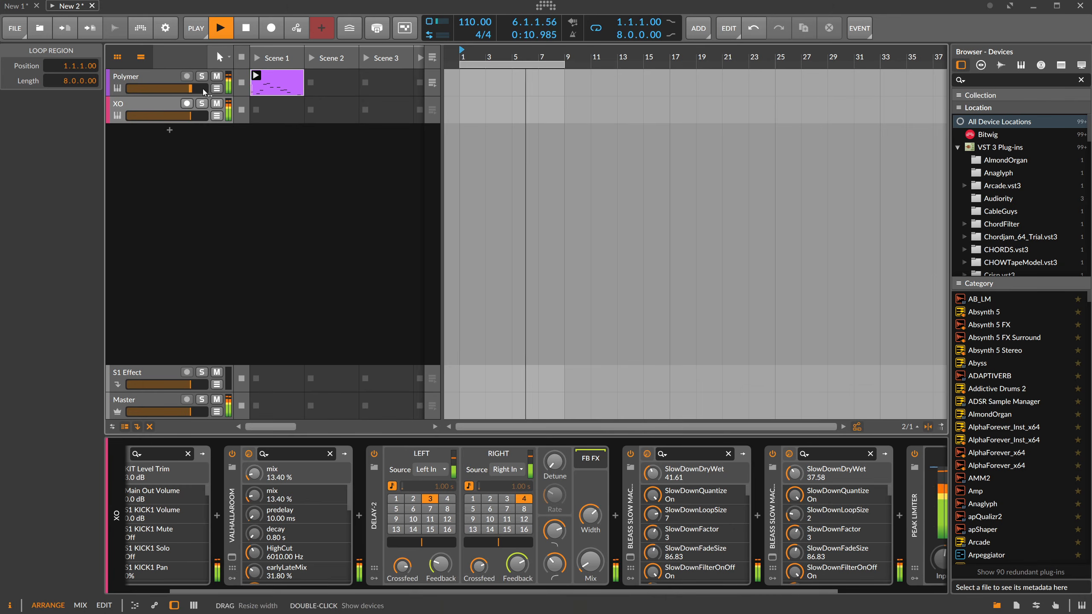
Open the Polymer clip's notes and transpose the note at 1.3 down to A3.
{"action": "double_click", "coordinate": [277, 84]}
{"action": "left_click", "coordinate": [596, 381]}
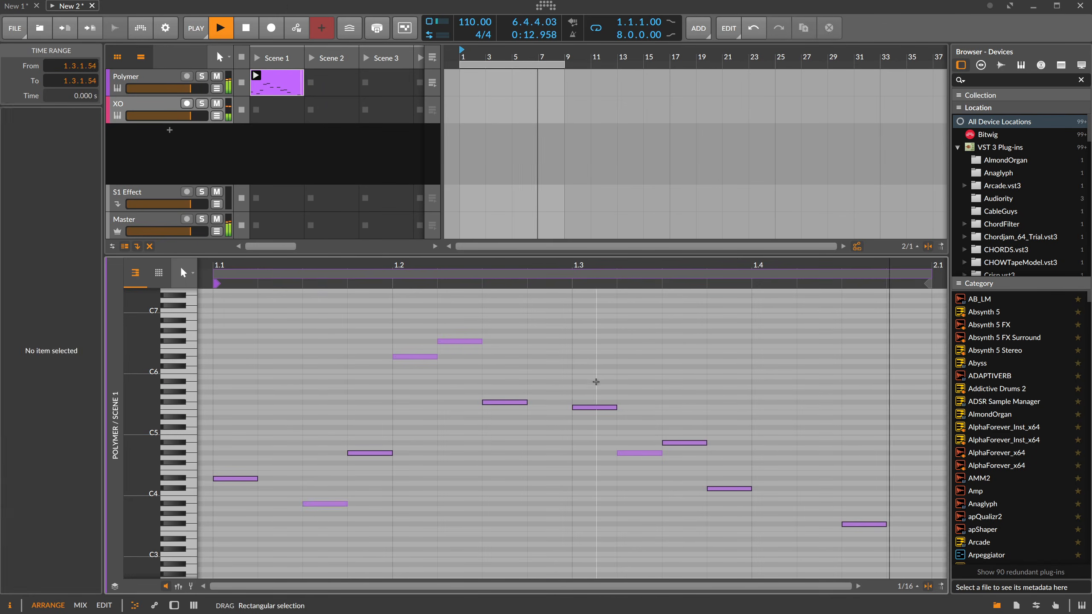
{"action": "left_click_drag", "start_coordinate": [596, 381], "coordinate": [587, 413]}
{"action": "key", "text": "shift+Down"}
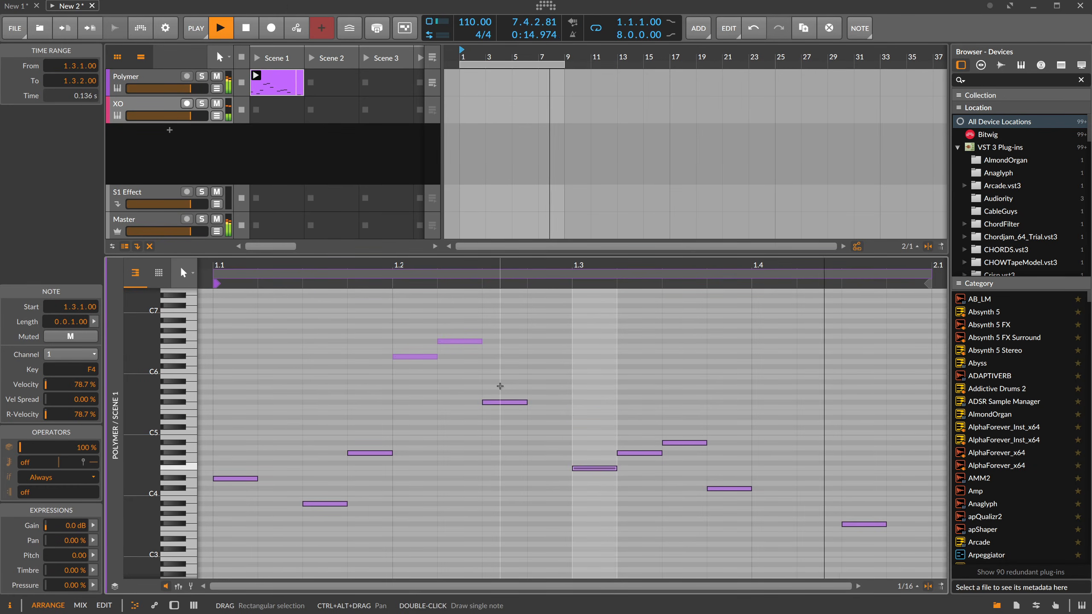
{"action": "key", "text": "Down"}
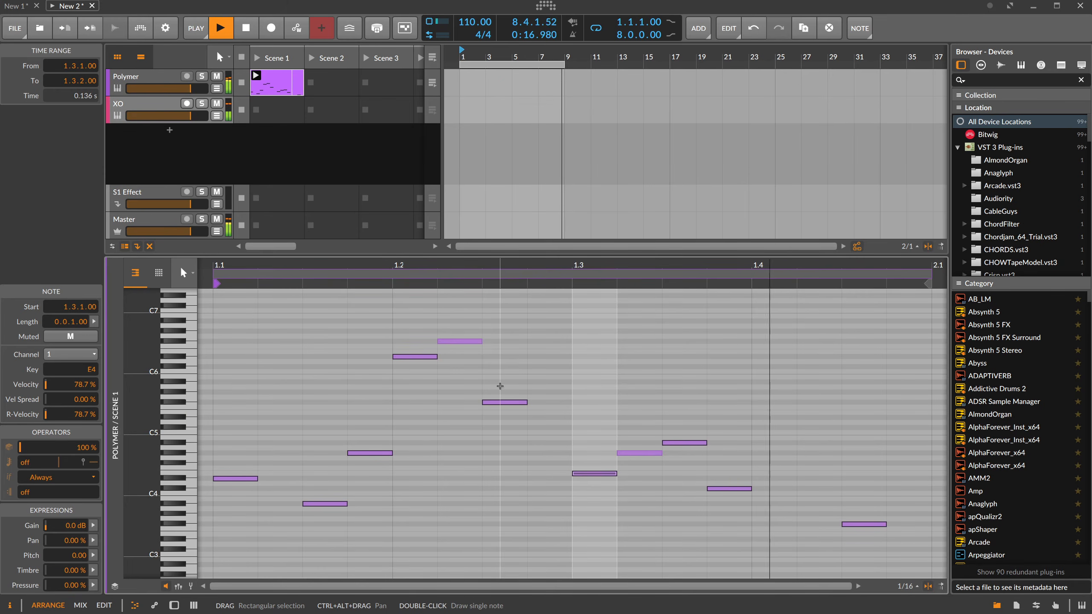
{"action": "key", "text": "Down"}
{"action": "key", "text": "Down"}
{"action": "key", "text": "Down"}
{"action": "key", "text": "Down"}
{"action": "key", "text": "Down"}
{"action": "key", "text": "Down"}
{"action": "key", "text": "Down"}
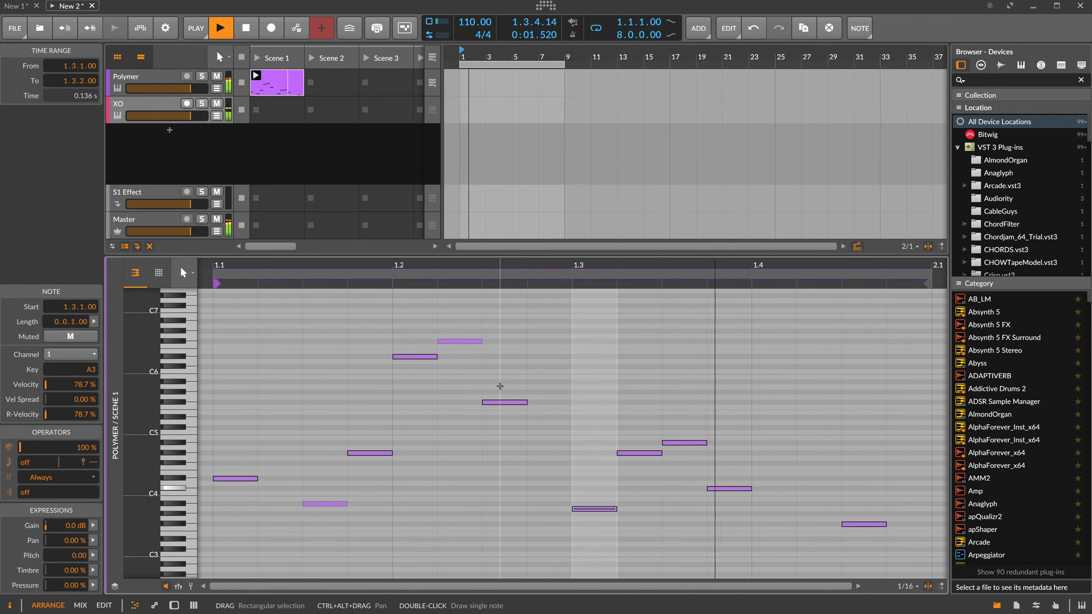
Transpose the note at 1.3 down to F#3 and set its chance to 42.7 %.
{"action": "key", "text": "Down"}
{"action": "key", "text": "Down"}
{"action": "key", "text": "Down"}
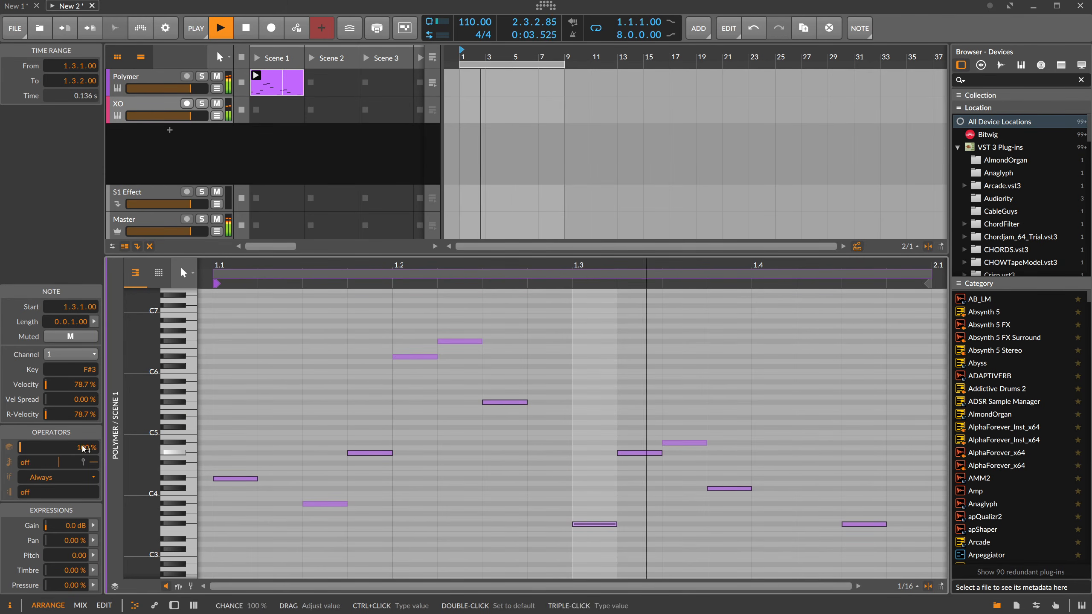
{"action": "left_click_drag", "start_coordinate": [84, 448], "coordinate": [84, 477]}
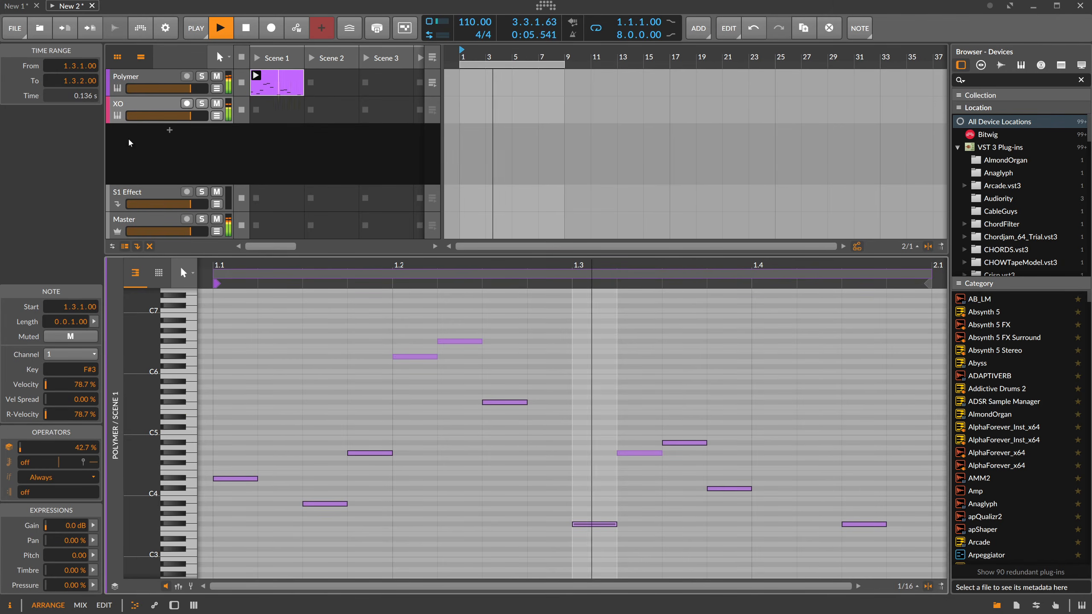
Lower Polymer's low-pass filter cutoff to 1.37 kHz and set the wavetable oscillator's unison to 16 voices.
{"action": "key", "text": "d"}
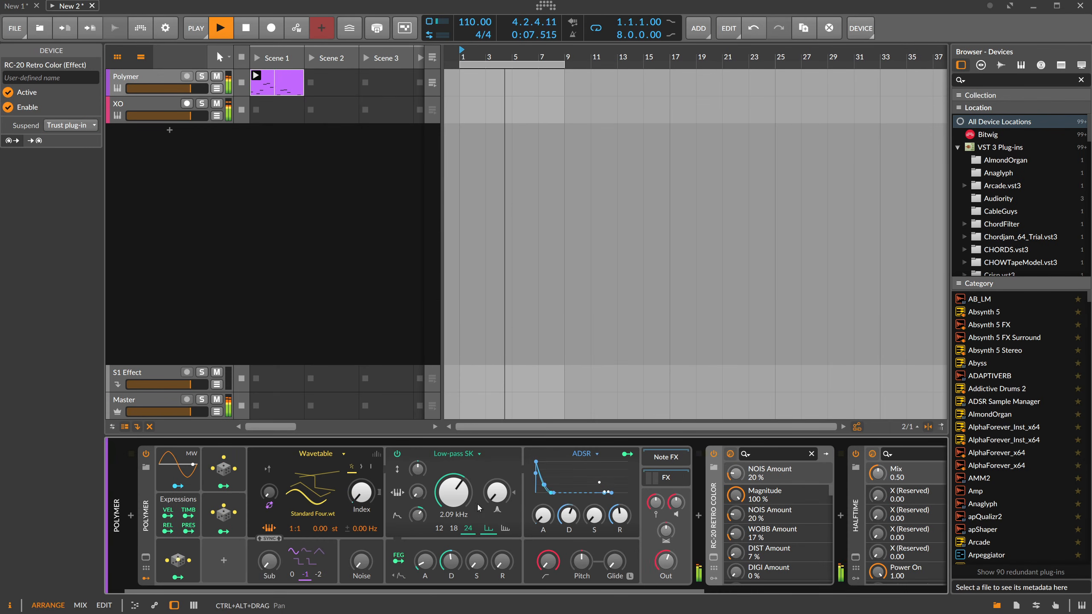
{"action": "left_click_drag", "start_coordinate": [457, 496], "coordinate": [418, 509]}
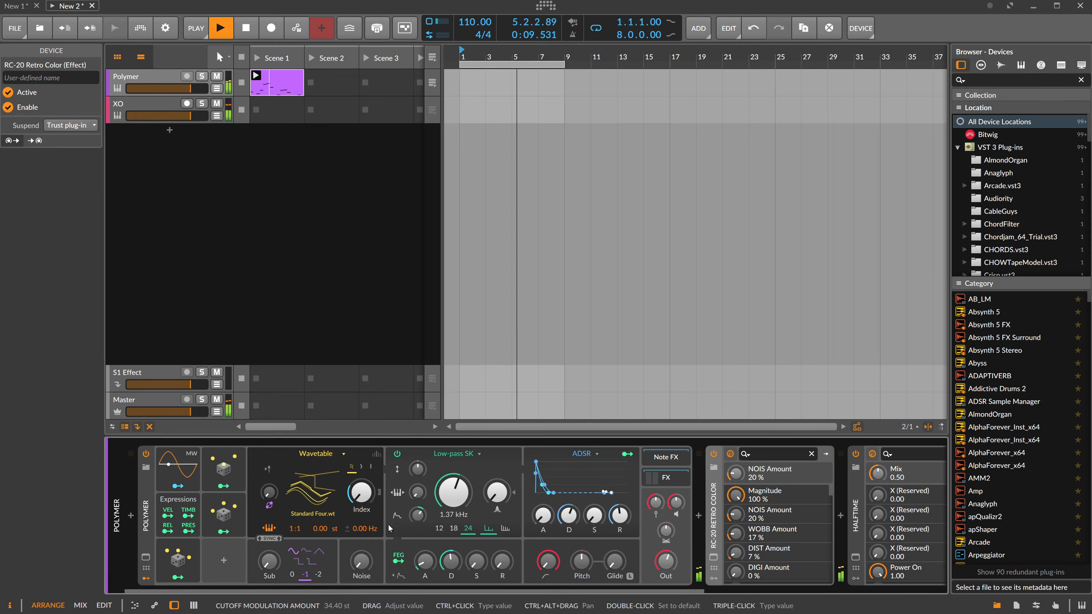
{"action": "left_click", "coordinate": [376, 456]}
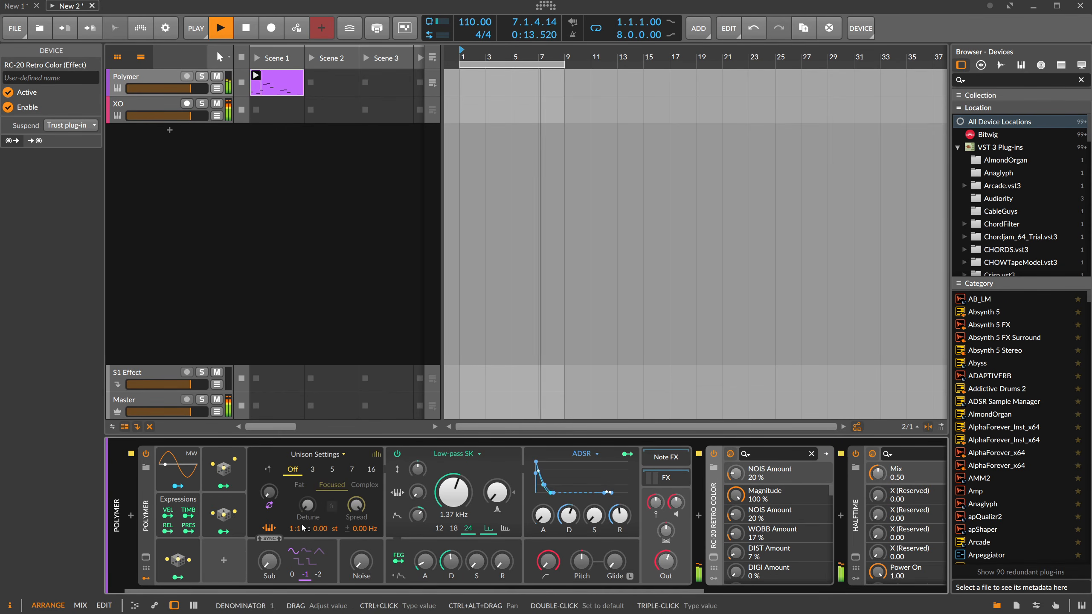
{"action": "left_click", "coordinate": [332, 469]}
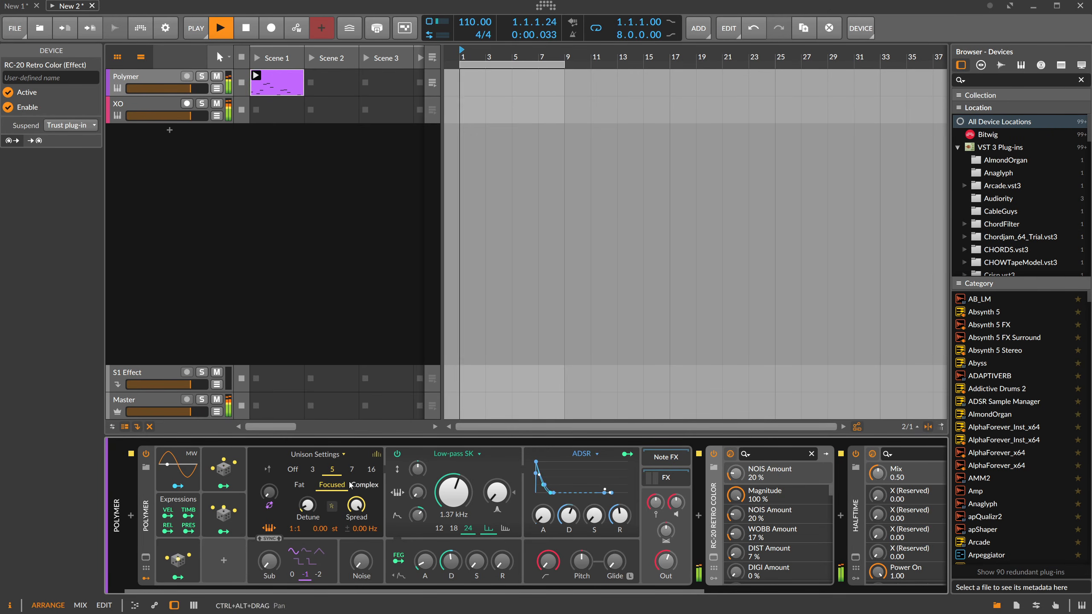
{"action": "left_click", "coordinate": [374, 457]}
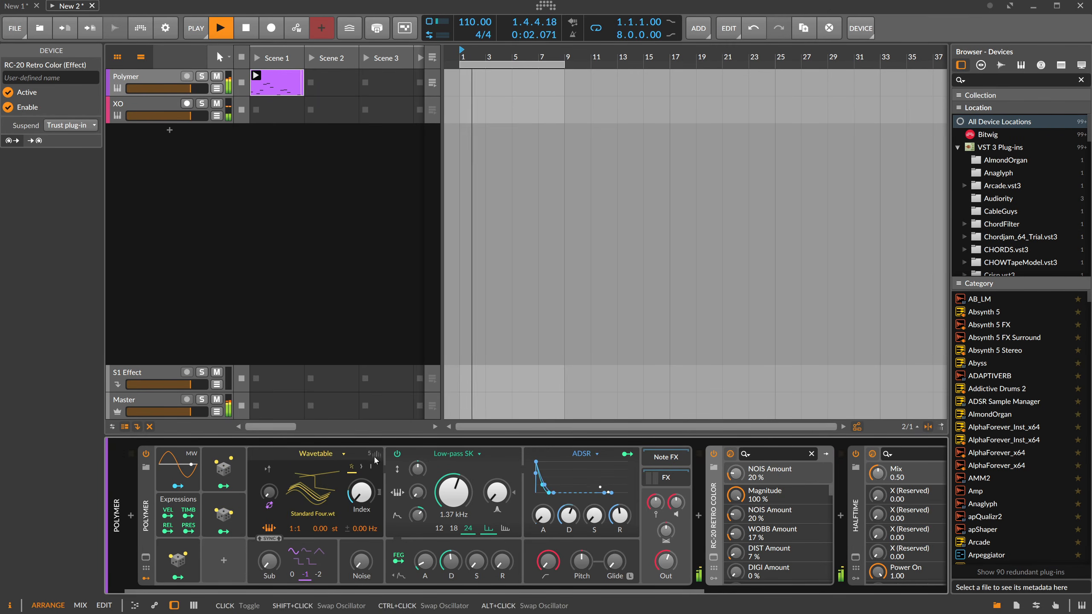
{"action": "left_click", "coordinate": [362, 467]}
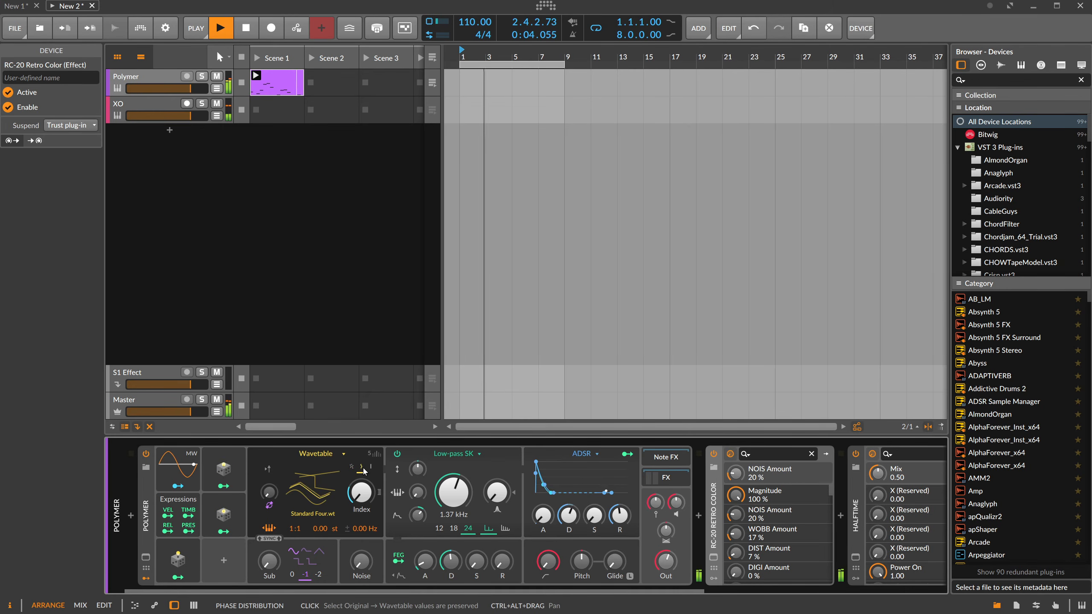
{"action": "left_click", "coordinate": [375, 455]}
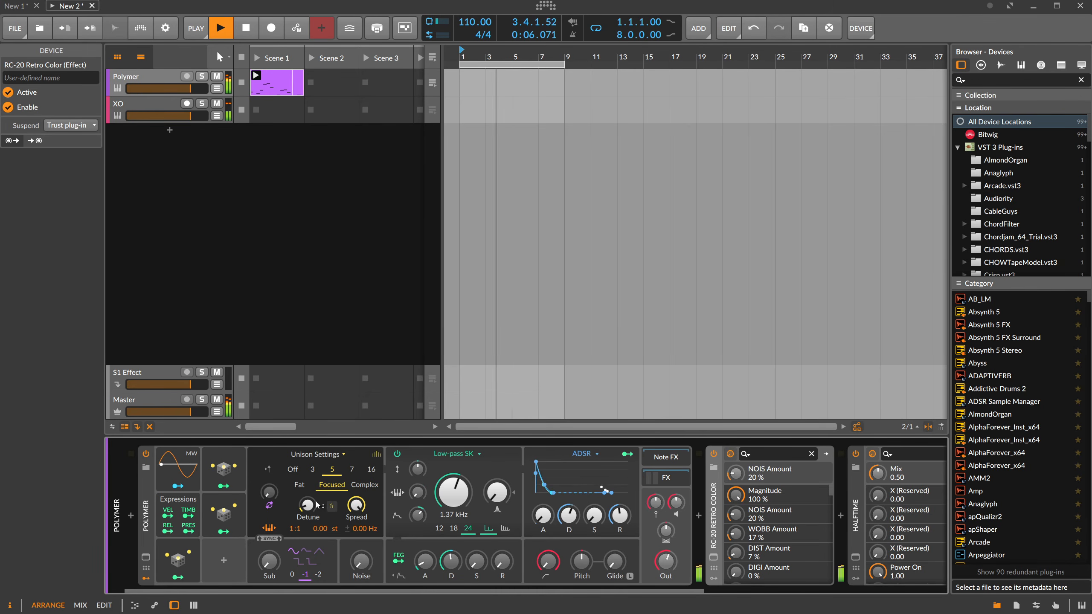
{"action": "left_click", "coordinate": [371, 469]}
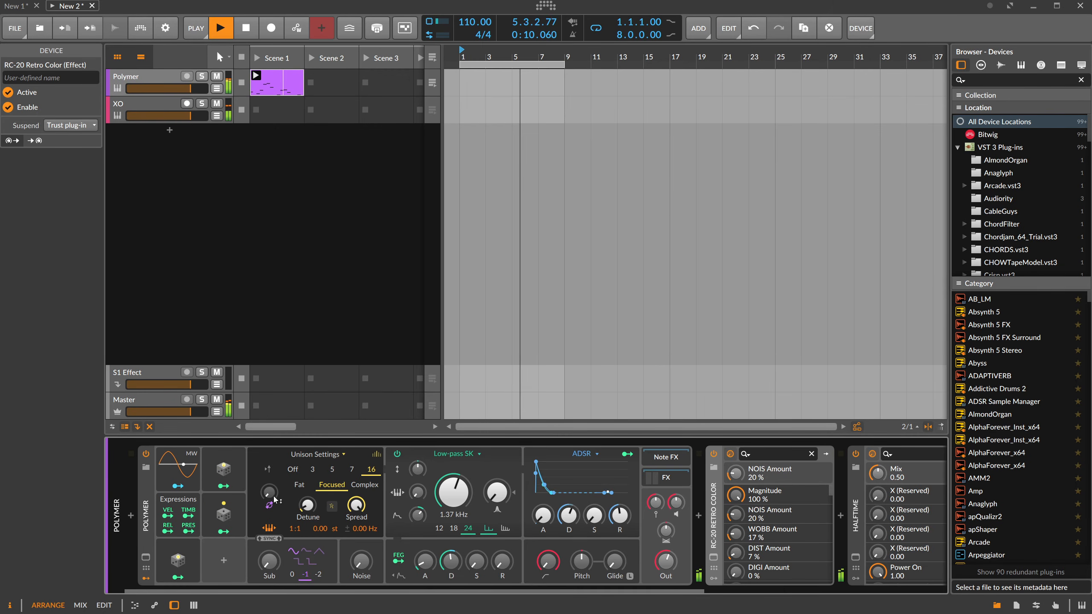
Copy the Random modulator that drives Index and map the copy to the oscillator's phase modulation by +0.507.
{"action": "mouse_move", "coordinate": [274, 496]}
{"action": "left_mouse_down"}
{"action": "mouse_move", "coordinate": [274, 456]}
{"action": "mouse_move", "coordinate": [274, 496]}
{"action": "left_mouse_up"}
{"action": "left_click_drag", "start_coordinate": [178, 559], "coordinate": [223, 558], "text": "ctrl"}
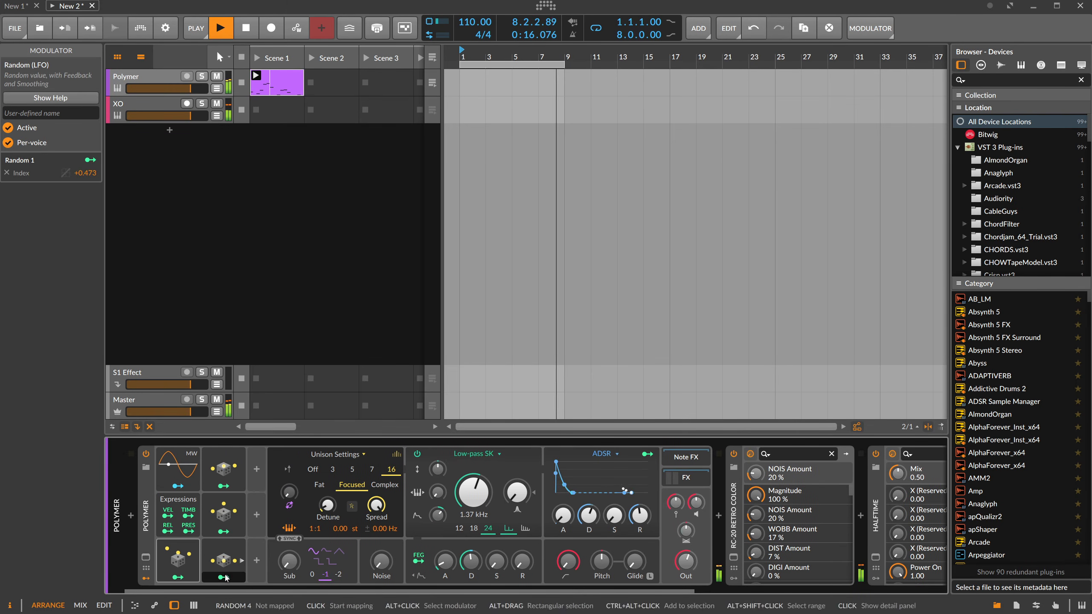
{"action": "left_click", "coordinate": [225, 577]}
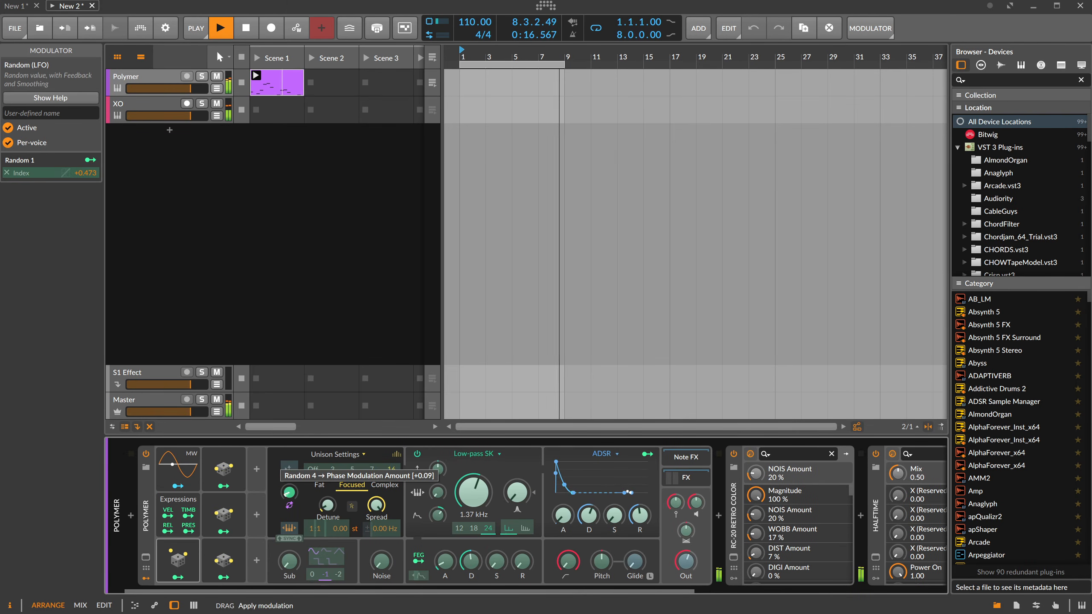
{"action": "left_click", "coordinate": [231, 577]}
Copy the Random modulator again, map it to the ADSR envelope's attack, and return the oscillator to its wavetable view.
{"action": "mouse_move", "coordinate": [563, 515]}
{"action": "left_mouse_down"}
{"action": "mouse_move", "coordinate": [562, 467]}
{"action": "mouse_move", "coordinate": [563, 523]}
{"action": "left_mouse_up"}
{"action": "left_click_drag", "start_coordinate": [226, 559], "coordinate": [269, 558], "text": "ctrl"}
{"action": "left_click", "coordinate": [269, 577]}
{"action": "left_click_drag", "start_coordinate": [588, 515], "coordinate": [589, 467]}
{"action": "left_click", "coordinate": [269, 577]}
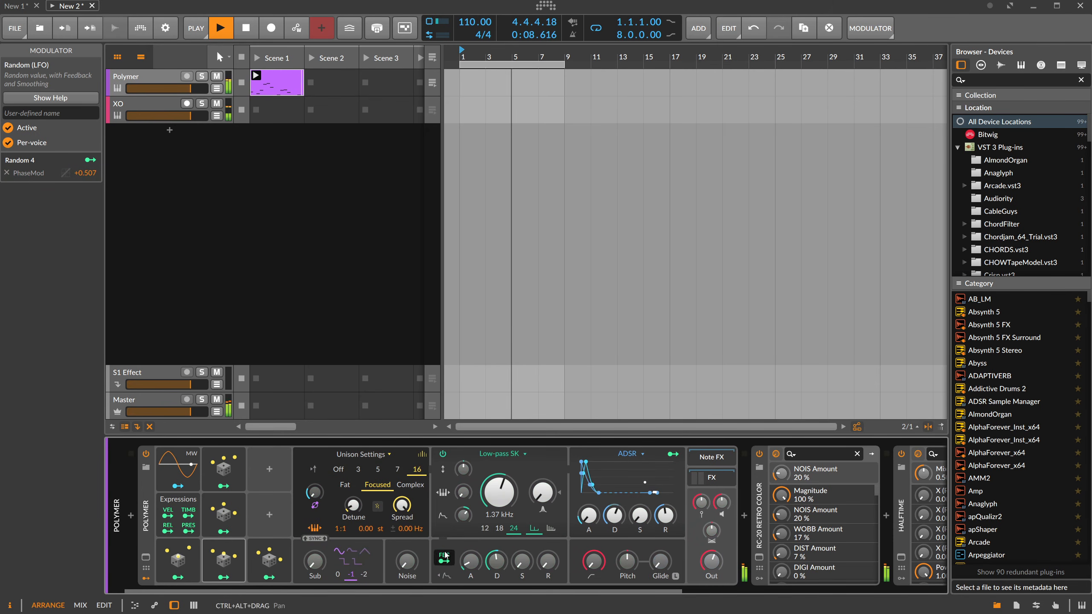
{"action": "left_click", "coordinate": [423, 455]}
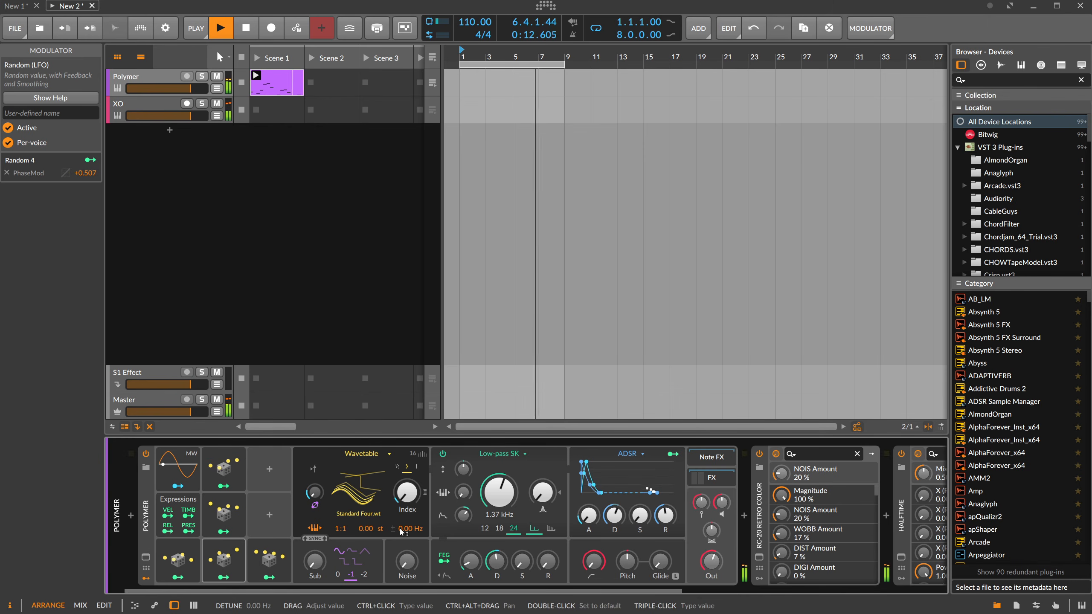
Open RC-20 Retro Color on the Polymer track and set Noise to 23 % and Wobble to 19 %.
{"action": "left_click_drag", "start_coordinate": [432, 593], "coordinate": [697, 594]}
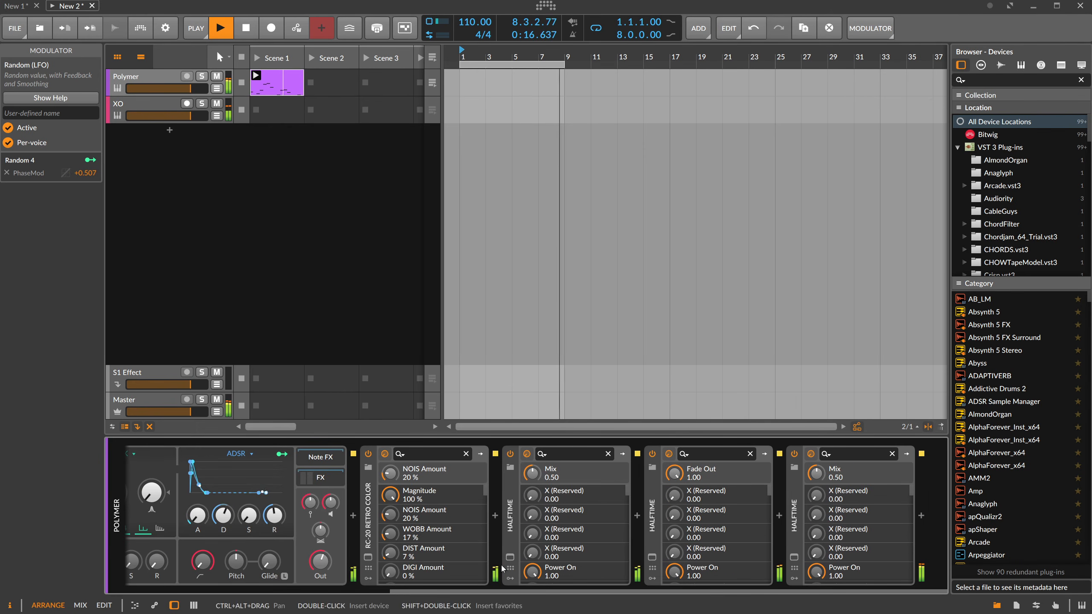
{"action": "left_click", "coordinate": [368, 556]}
{"action": "left_click_drag", "start_coordinate": [461, 362], "coordinate": [409, 352]}
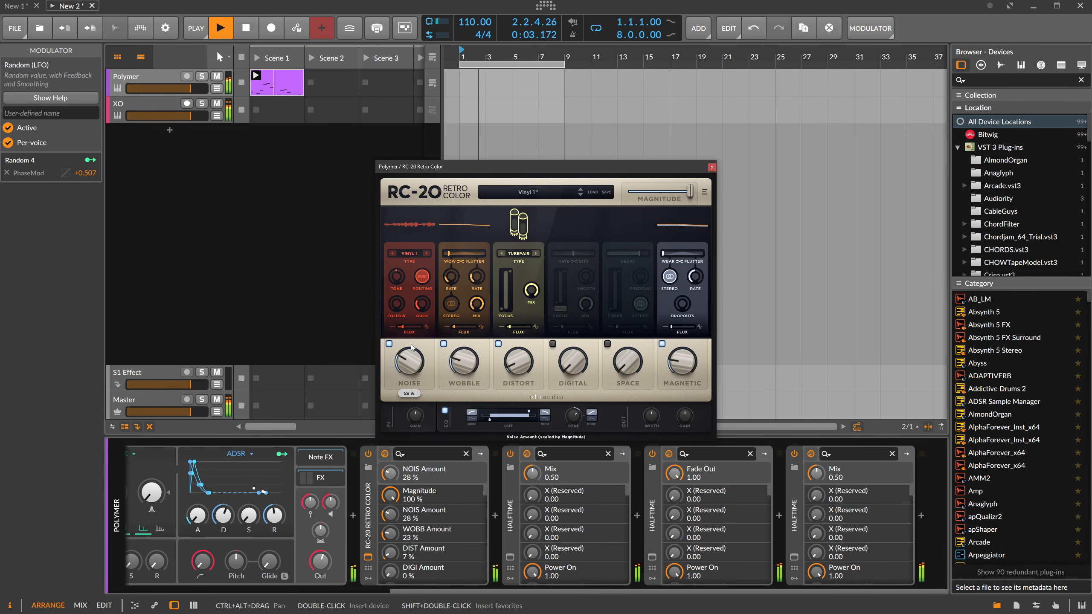
{"action": "left_click_drag", "start_coordinate": [463, 352], "coordinate": [414, 369]}
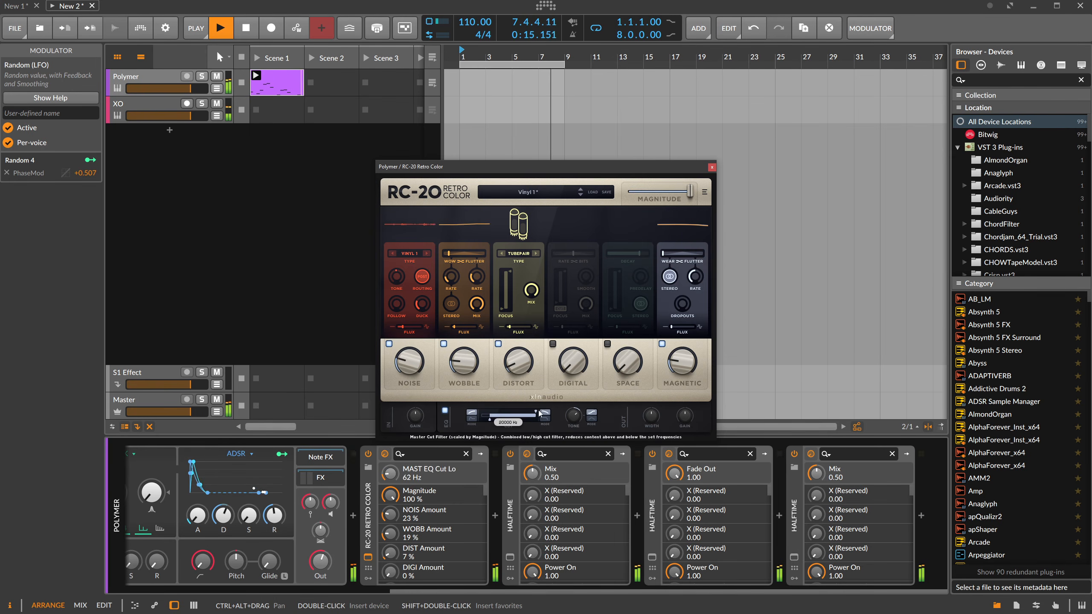
Widen RC-20's master EQ cut range with the high cut at 20000 Hz, and close the plug-in.
{"action": "left_click_drag", "start_coordinate": [490, 419], "coordinate": [481, 421]}
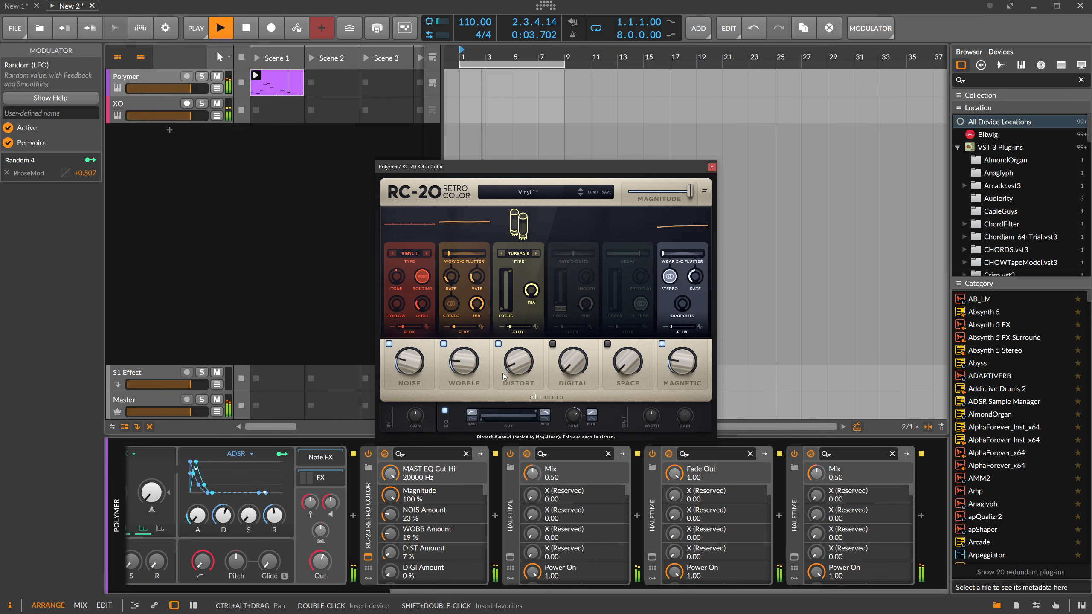
{"action": "left_click", "coordinate": [281, 428]}
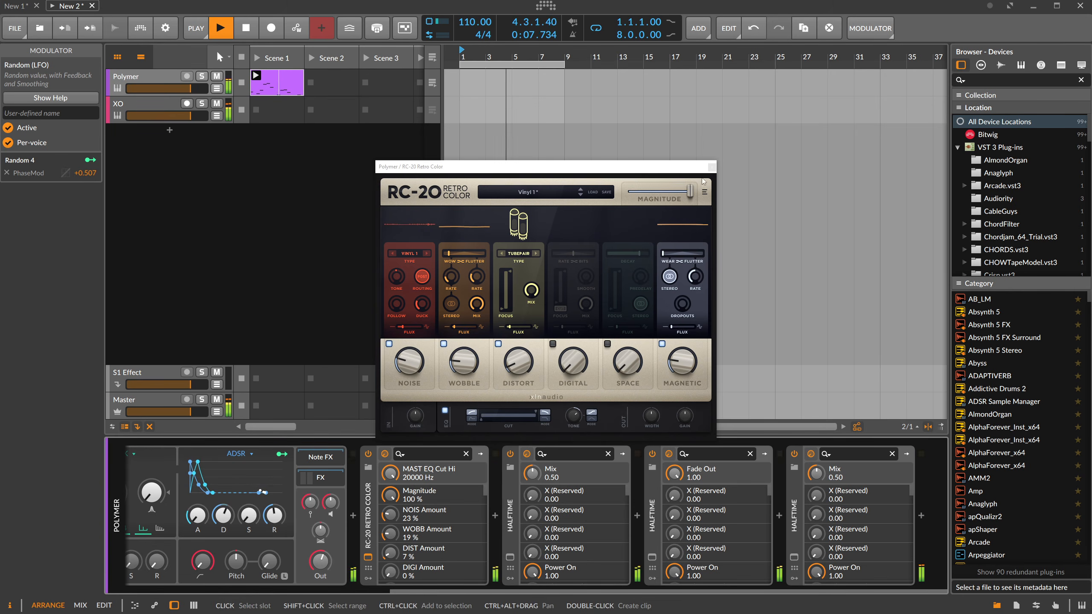
{"action": "left_click", "coordinate": [712, 168]}
Open XO's Sample Combiner, lock the KICK 1 sample and randomize the samples of the other lanes.
{"action": "left_click", "coordinate": [152, 109]}
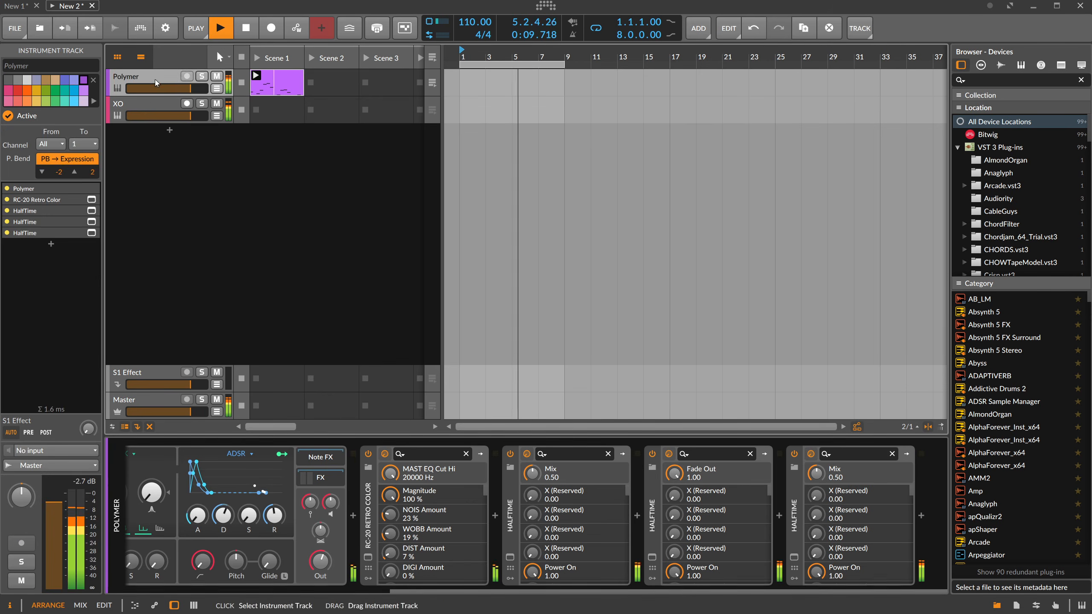
{"action": "left_click", "coordinate": [146, 557]}
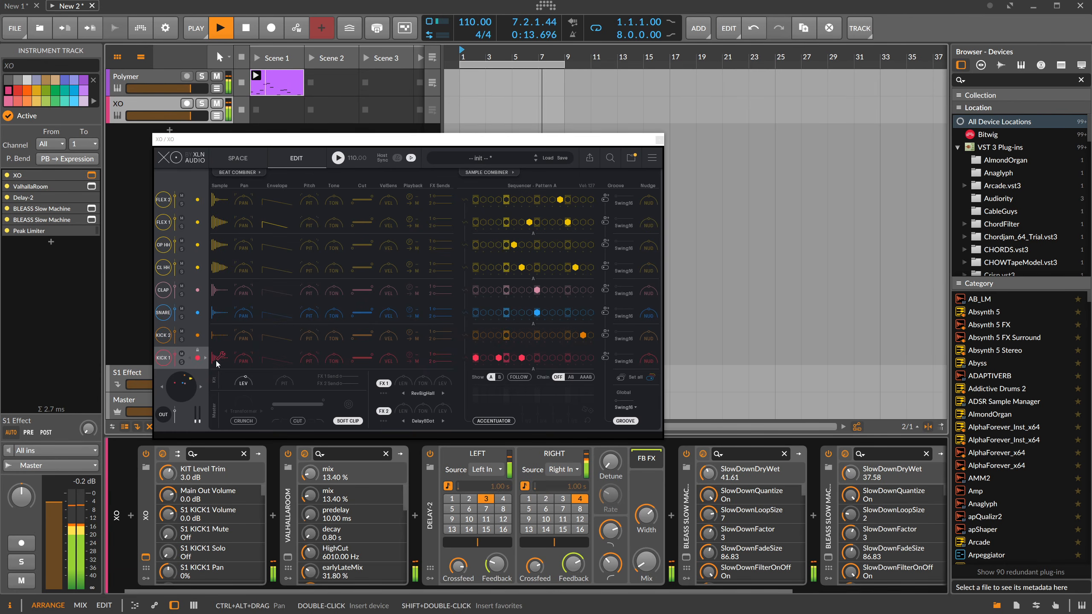
{"action": "left_click", "coordinate": [489, 172]}
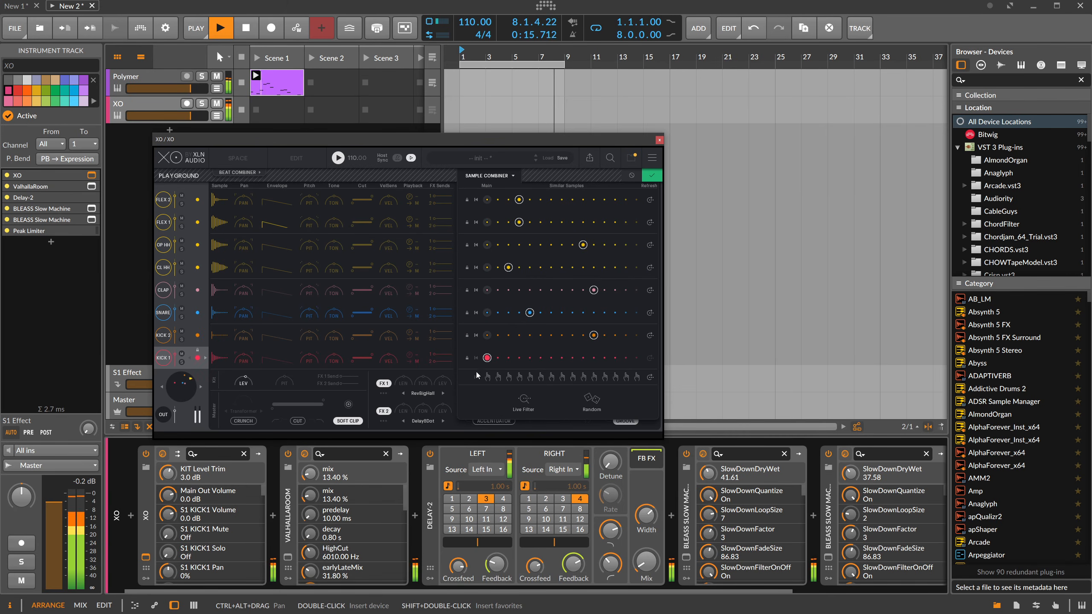
{"action": "left_click", "coordinate": [467, 358]}
{"action": "left_click", "coordinate": [591, 400]}
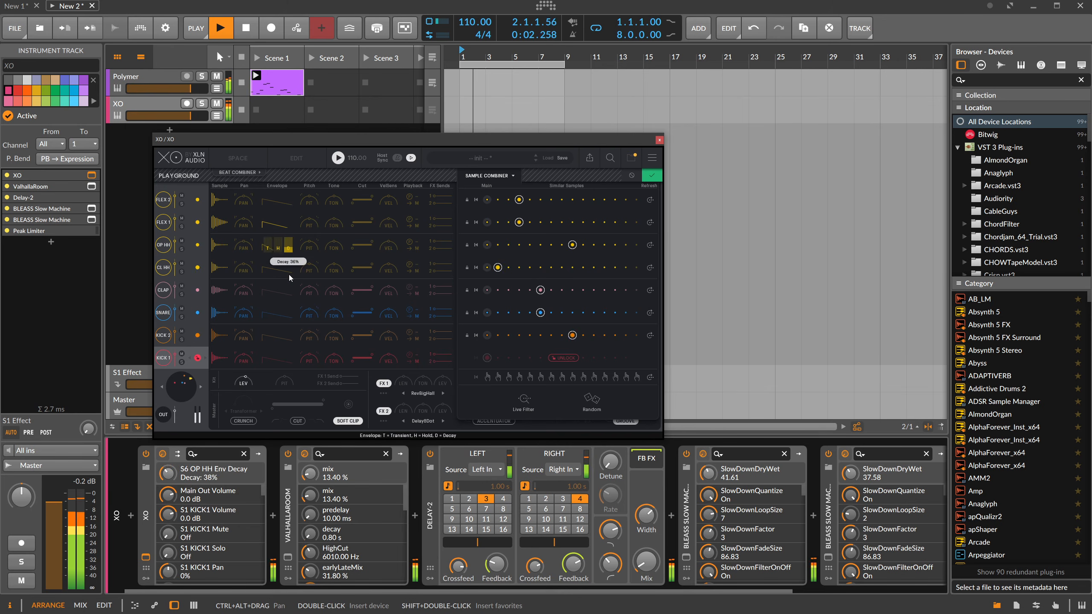
Shorten the envelope decay of XO's open hat, closed hat and both FLEX lanes, with FLEX 2 at 0%.
{"action": "left_click_drag", "start_coordinate": [289, 275], "coordinate": [289, 278]}
{"action": "left_click_drag", "start_coordinate": [289, 264], "coordinate": [287, 299]}
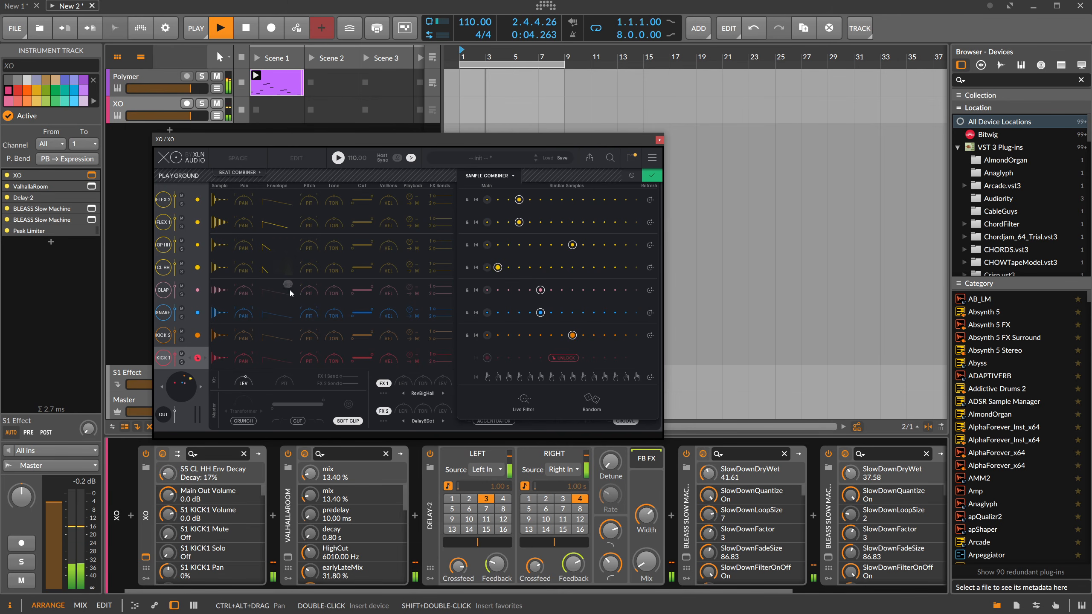
{"action": "left_click_drag", "start_coordinate": [288, 203], "coordinate": [289, 200]}
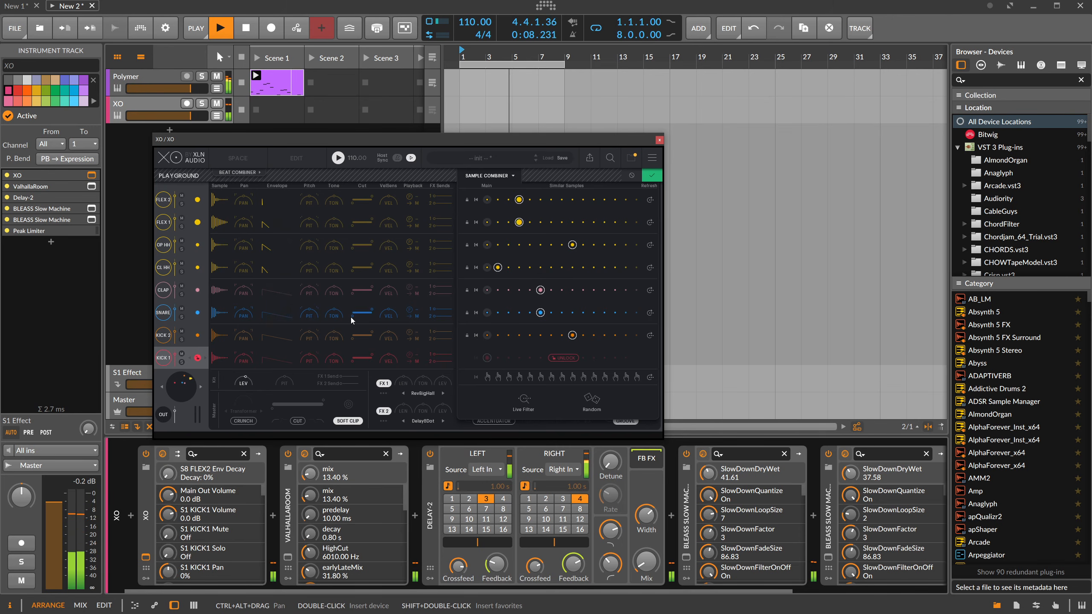
Choose the first similar sample for the SNARE, lock it and raise its pitch to 12 semitones.
{"action": "left_click", "coordinate": [498, 313]}
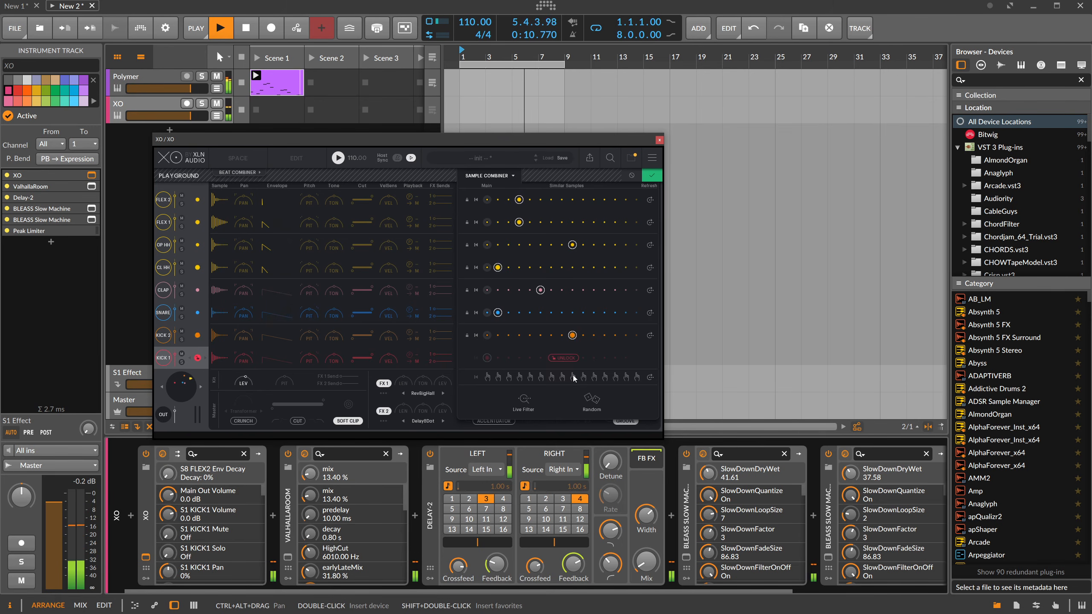
{"action": "left_click", "coordinate": [468, 314]}
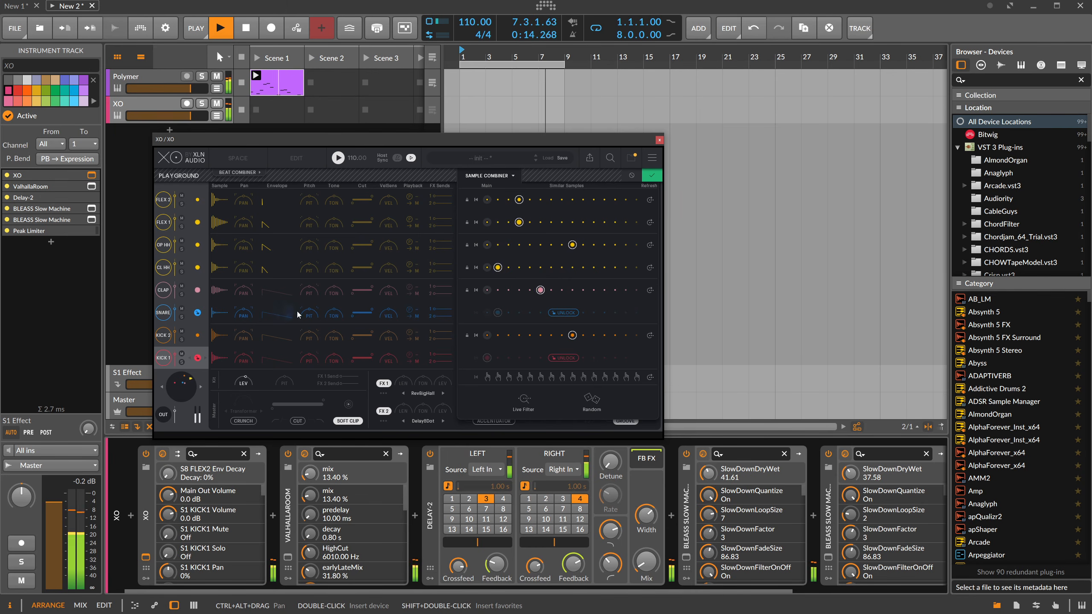
{"action": "left_click_drag", "start_coordinate": [308, 313], "coordinate": [323, 266]}
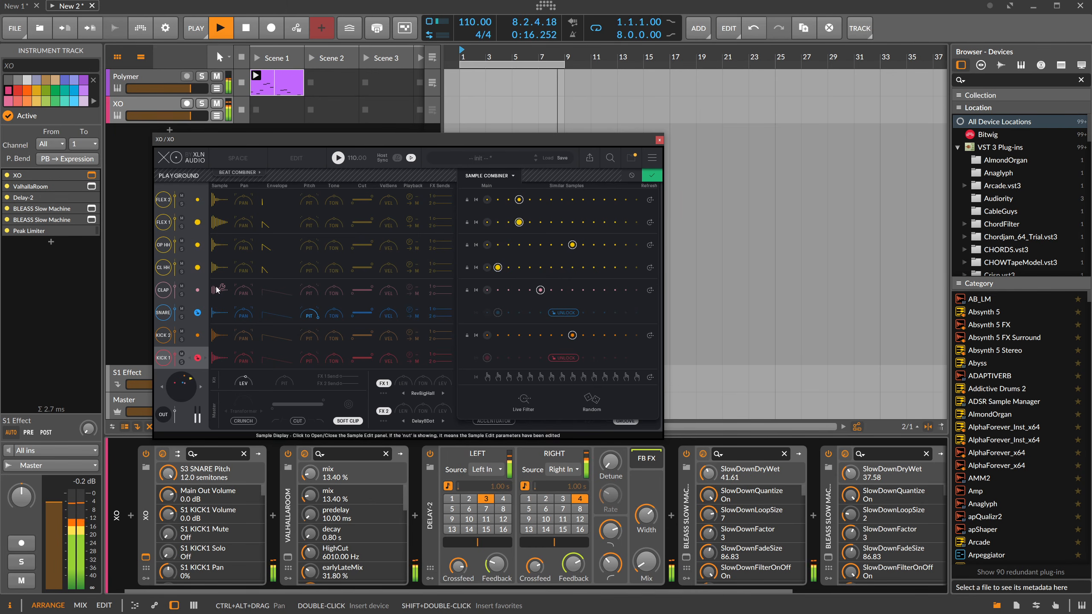
Randomize the unlocked lanes' samples until a combination fits, keeping SNARE and KICK 1 locked, and accept the result.
{"action": "left_click", "coordinate": [588, 403]}
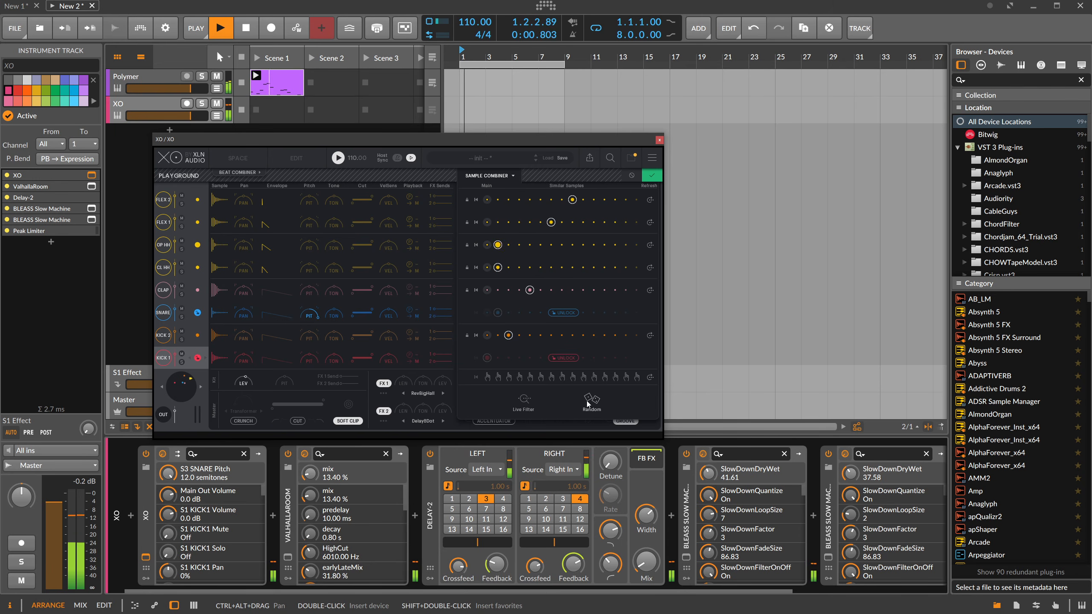
{"action": "left_click", "coordinate": [588, 404]}
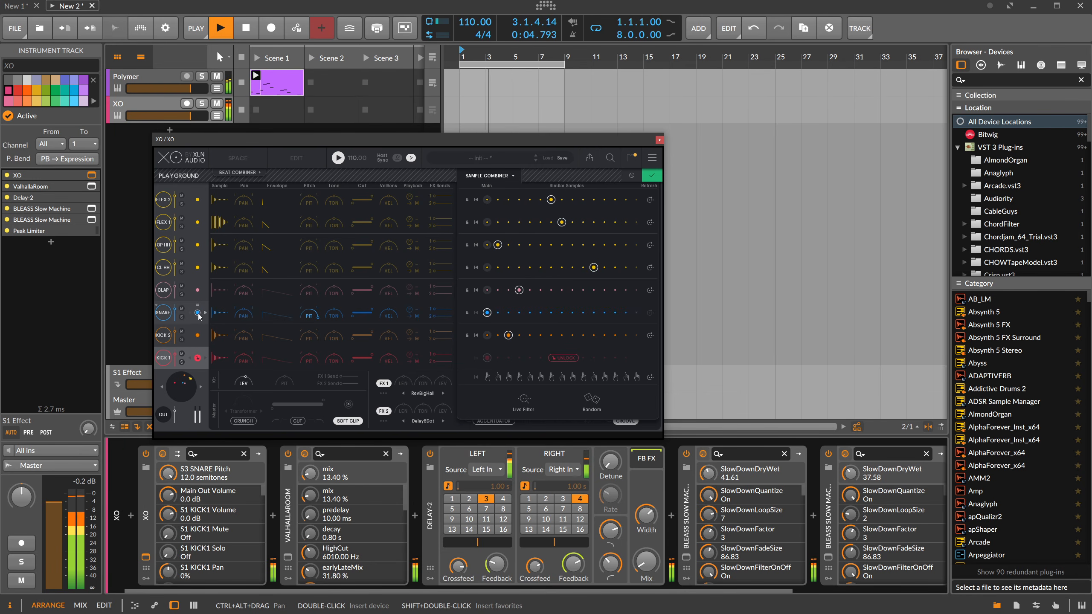
{"action": "left_click", "coordinate": [597, 400]}
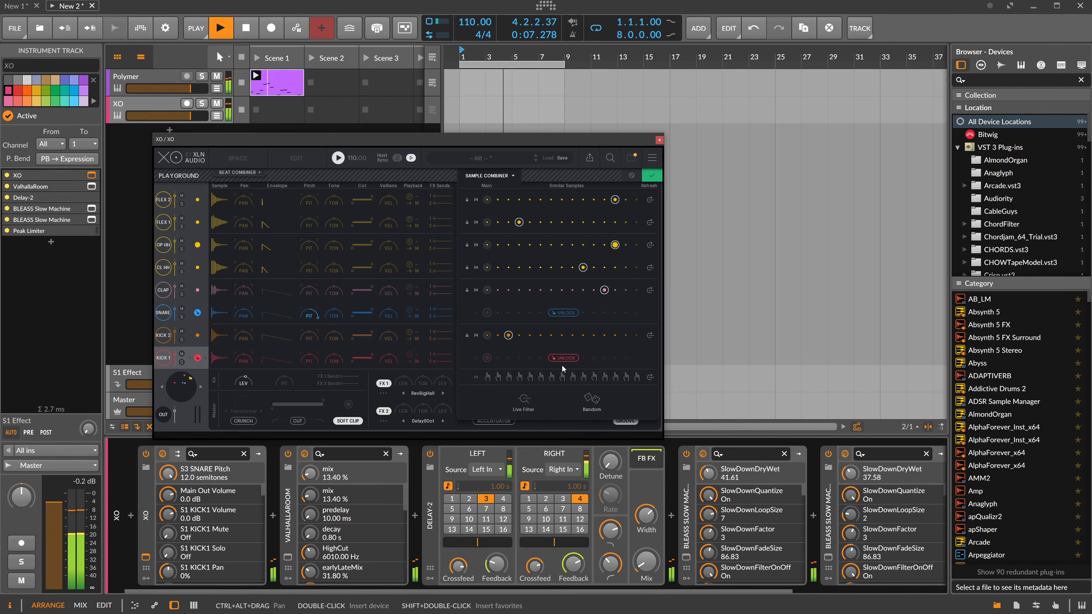
{"action": "left_click", "coordinate": [651, 176]}
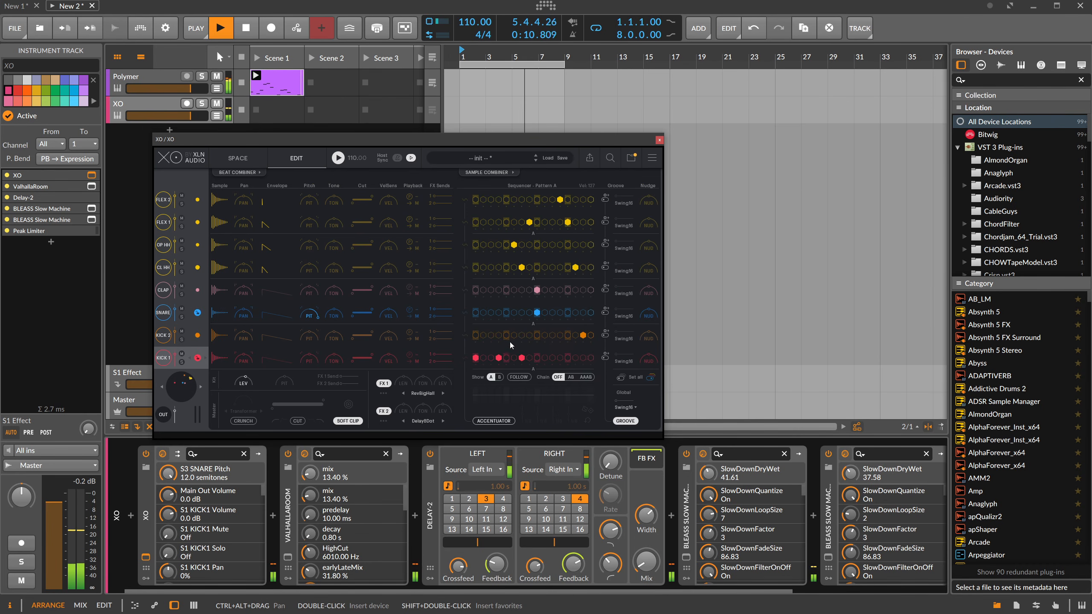
Rework the KICK 1 pattern so that only steps 1 and 12 play.
{"action": "left_click", "coordinate": [499, 357]}
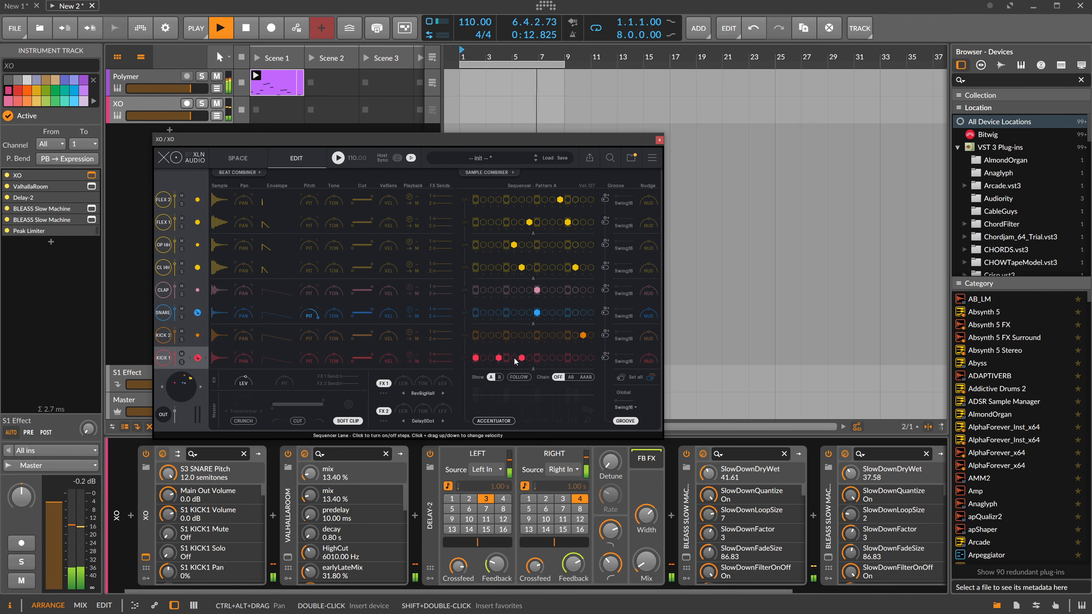
{"action": "left_click", "coordinate": [498, 358]}
{"action": "left_click", "coordinate": [492, 358]}
{"action": "left_click", "coordinate": [558, 358]}
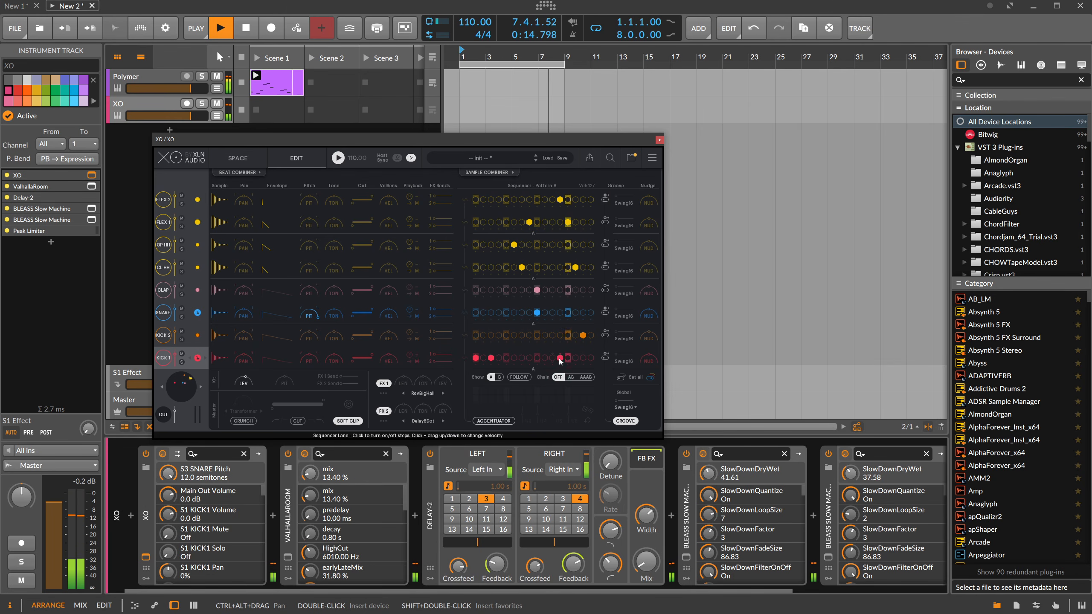
{"action": "left_click", "coordinate": [488, 358]}
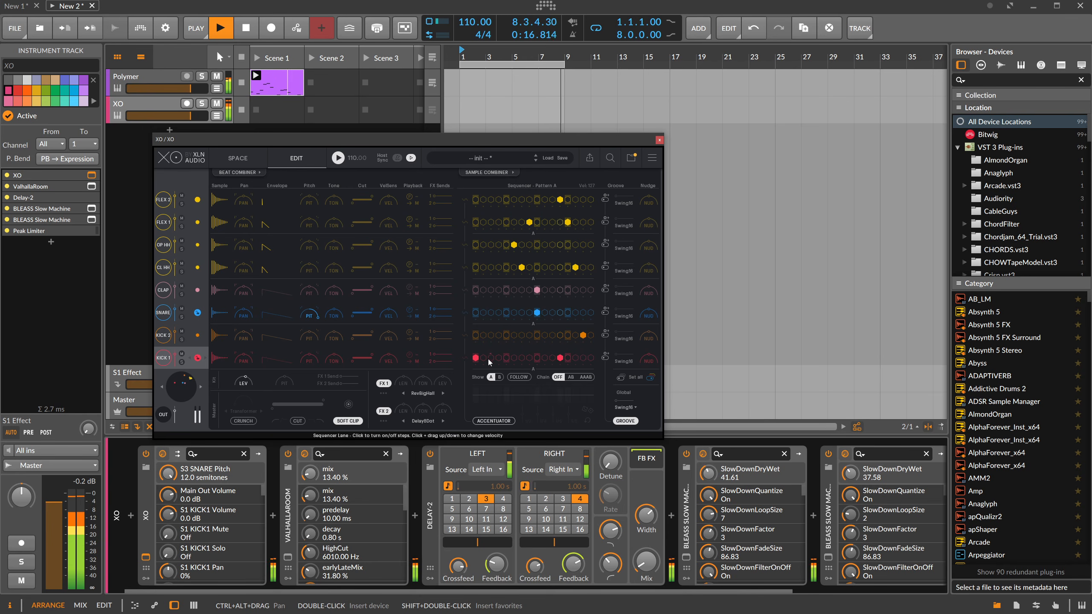
Add step 6 to the KICK 1 pattern, and give CLAP the next similar sample with its pitch at 12 semitones.
{"action": "left_click", "coordinate": [485, 357]}
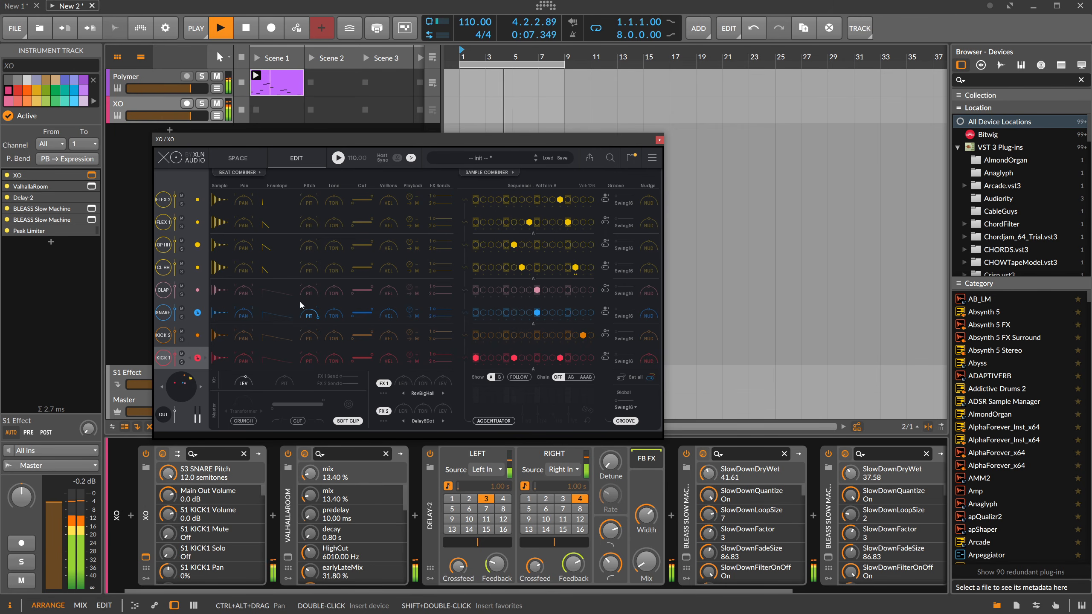
{"action": "left_click", "coordinate": [202, 290]}
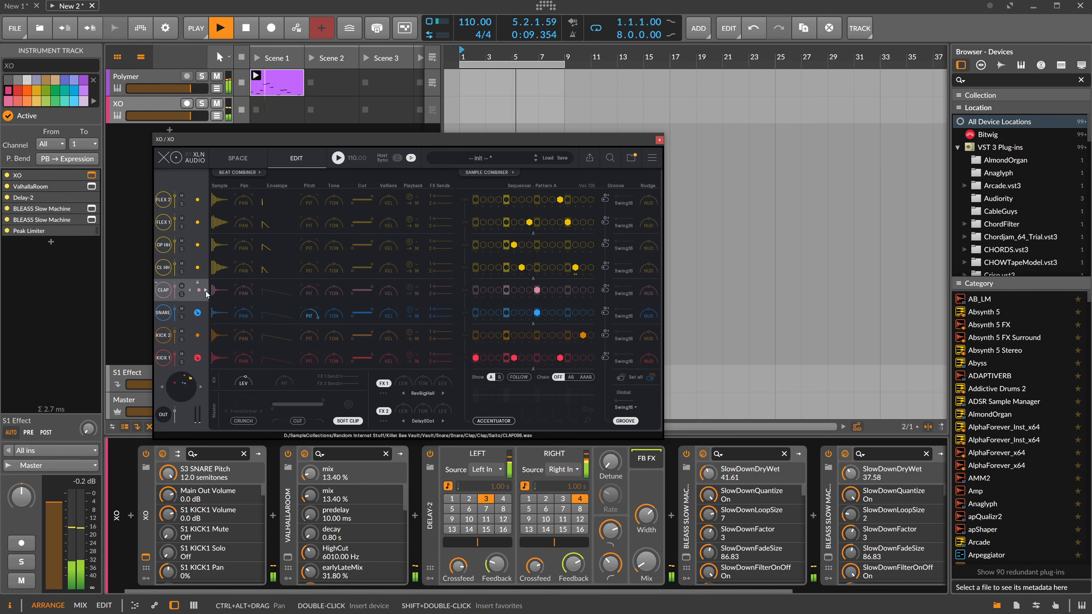
{"action": "left_click", "coordinate": [309, 289]}
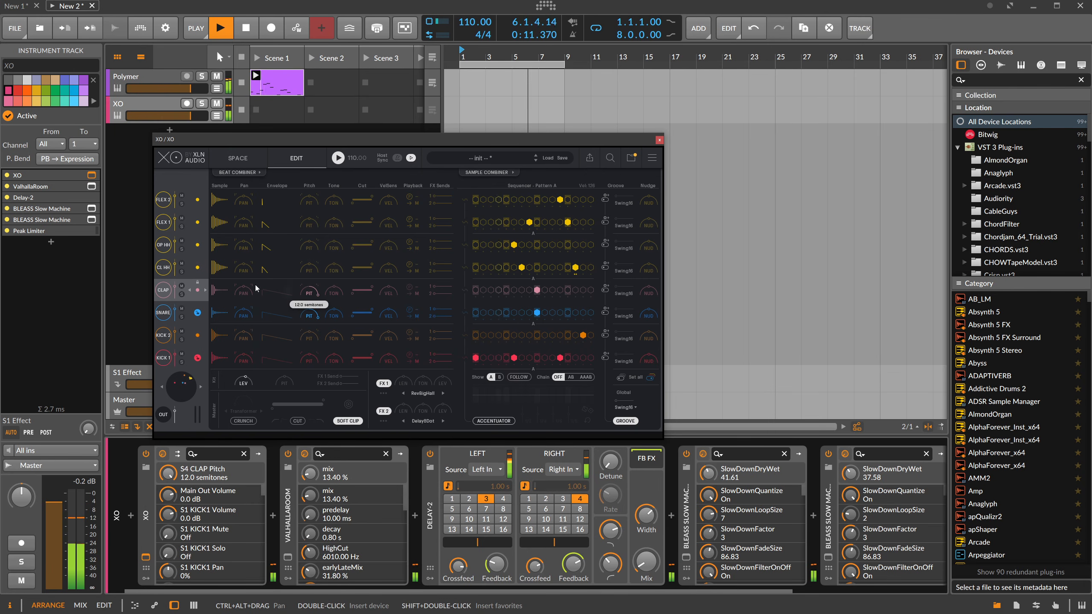
Reset the SNARE pitch to 0 semitones and raise its FX 1 send to 32%, closing the XO window.
{"action": "left_click", "coordinate": [310, 316]}
{"action": "double_click", "coordinate": [311, 316]}
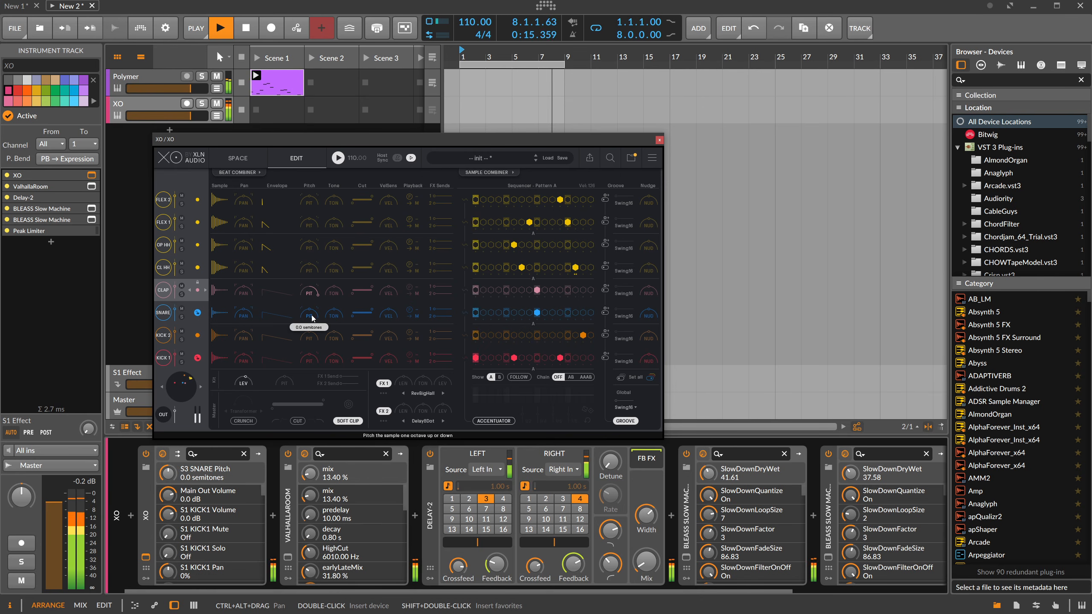
{"action": "left_click_drag", "start_coordinate": [434, 314], "coordinate": [443, 312]}
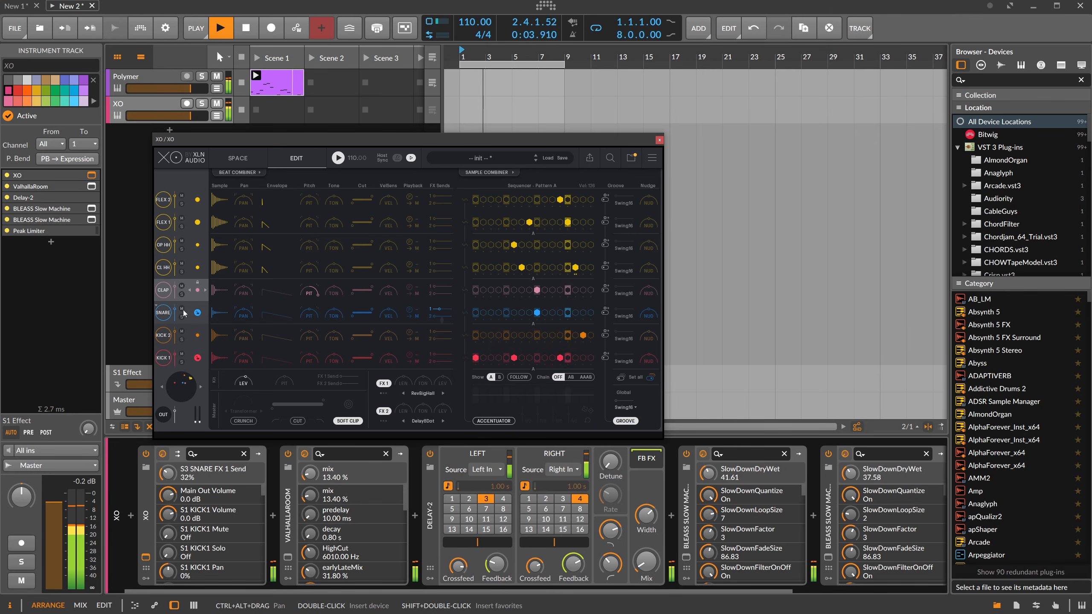
{"action": "left_click", "coordinate": [659, 140]}
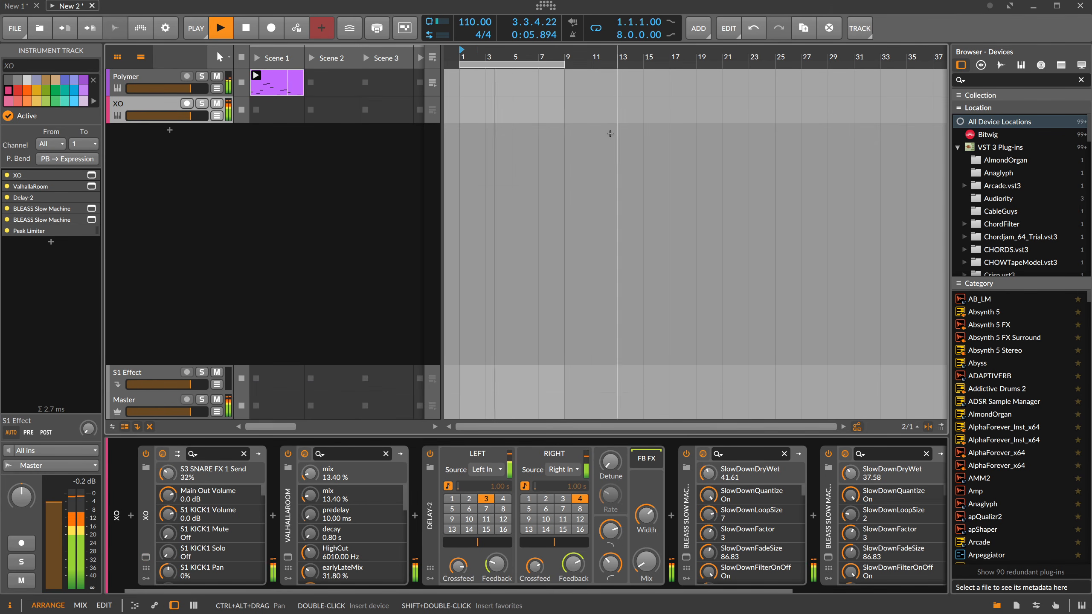